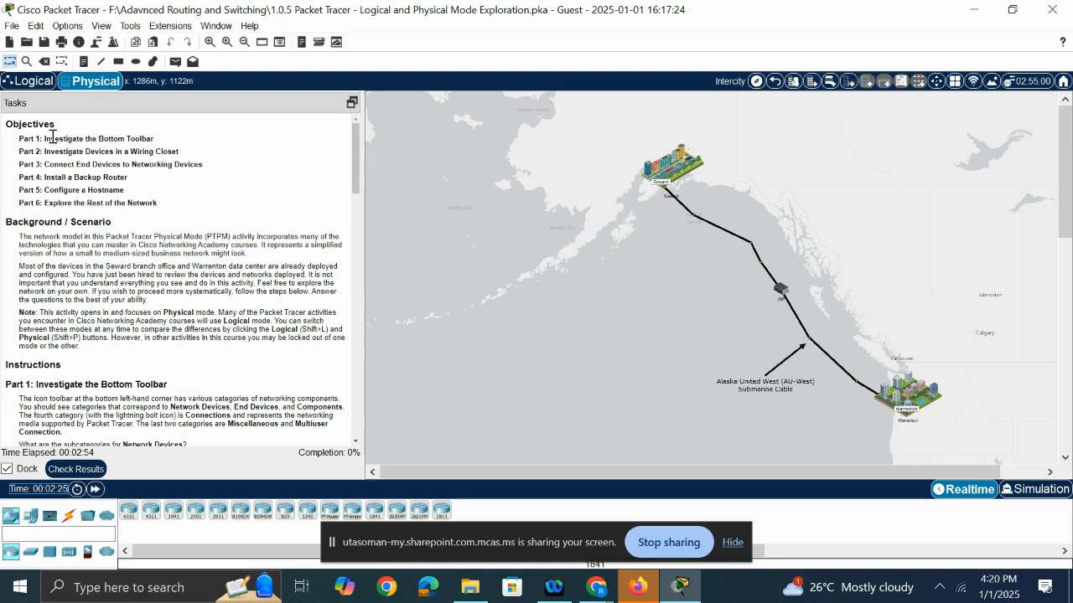
Read the Part 1 instructions and browse the Network Devices subcategories, including switches, hubs, wireless devices, security and WAN emulation
scroll(159, 140, "down", 5)
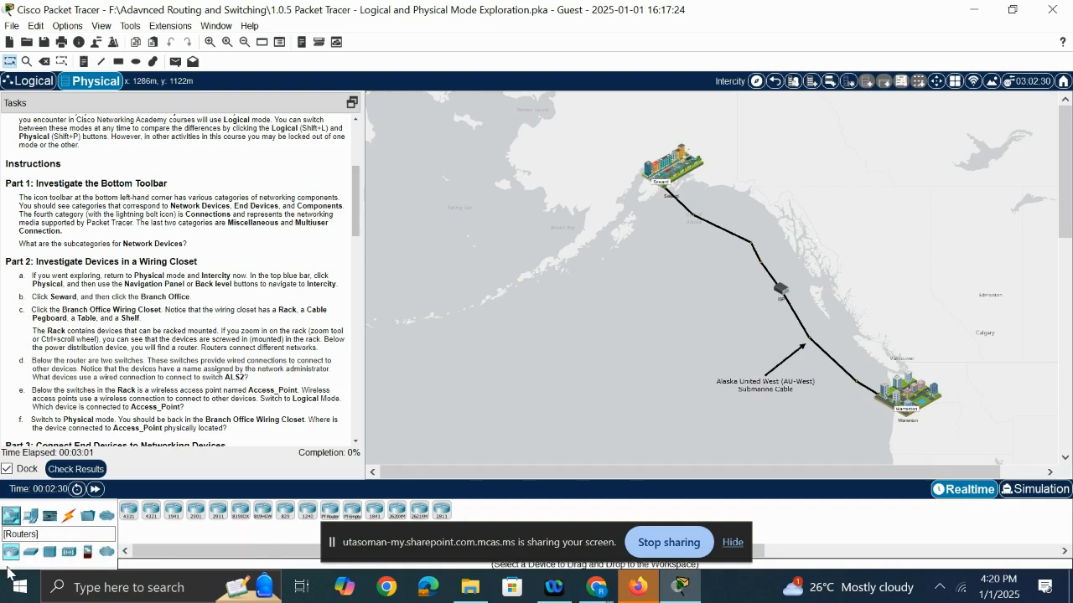
left_click(32, 556)
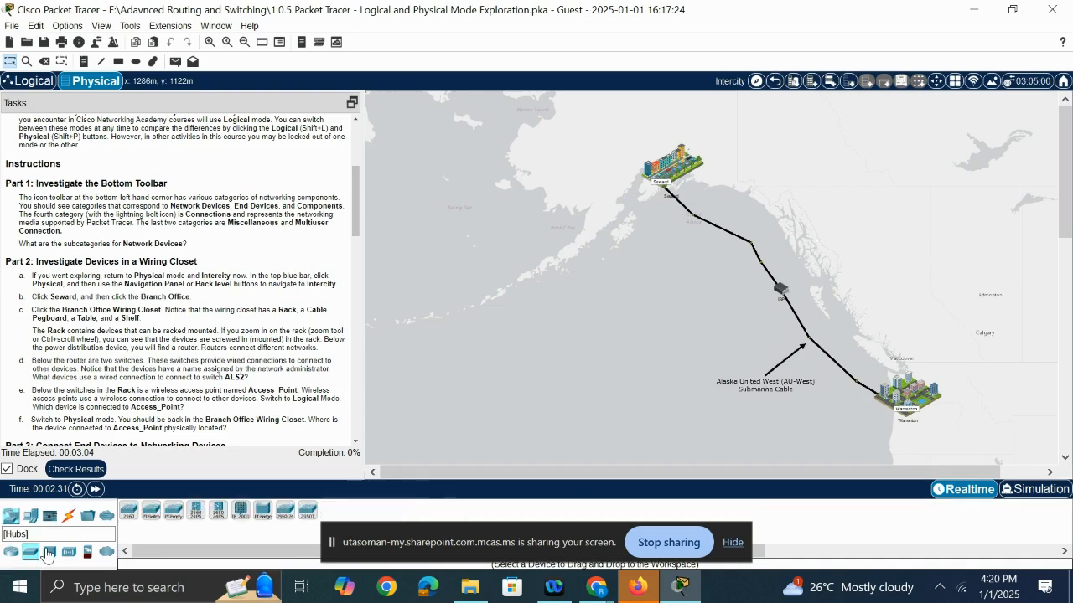
left_click(50, 555)
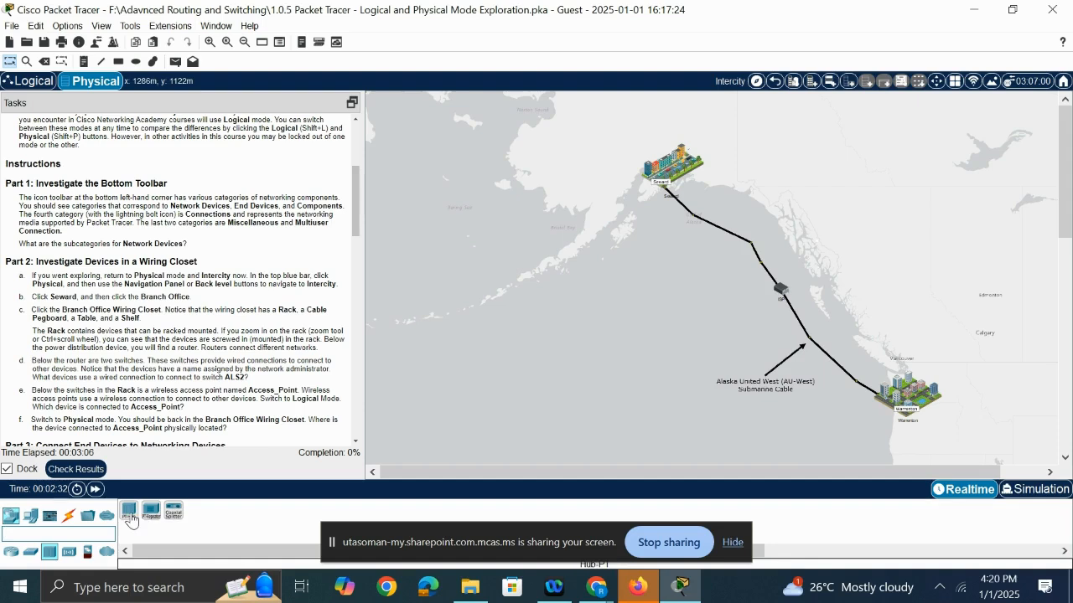
left_click(68, 551)
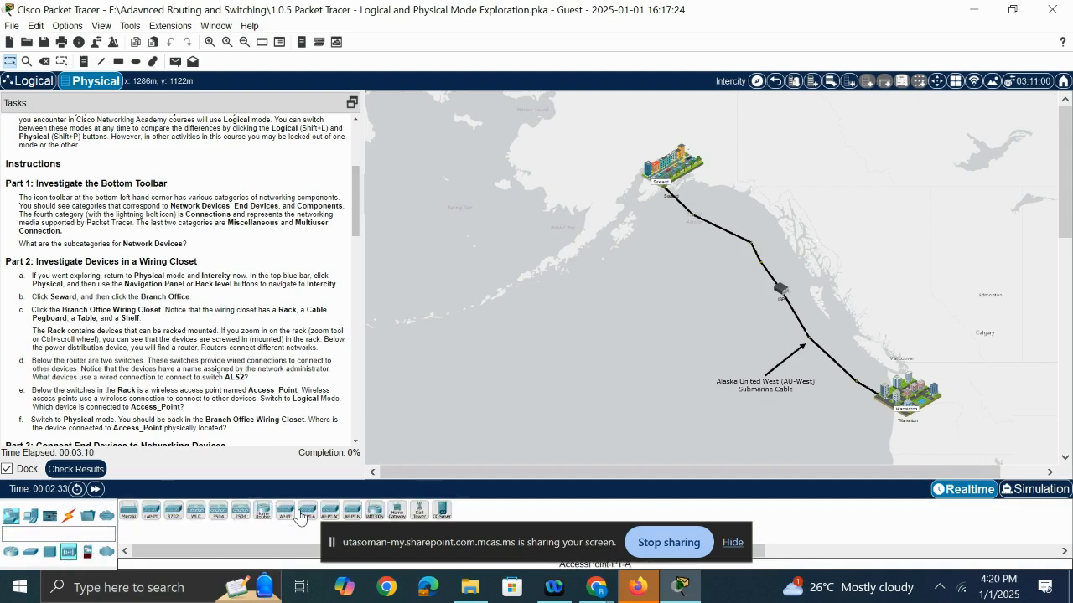
left_click(87, 553)
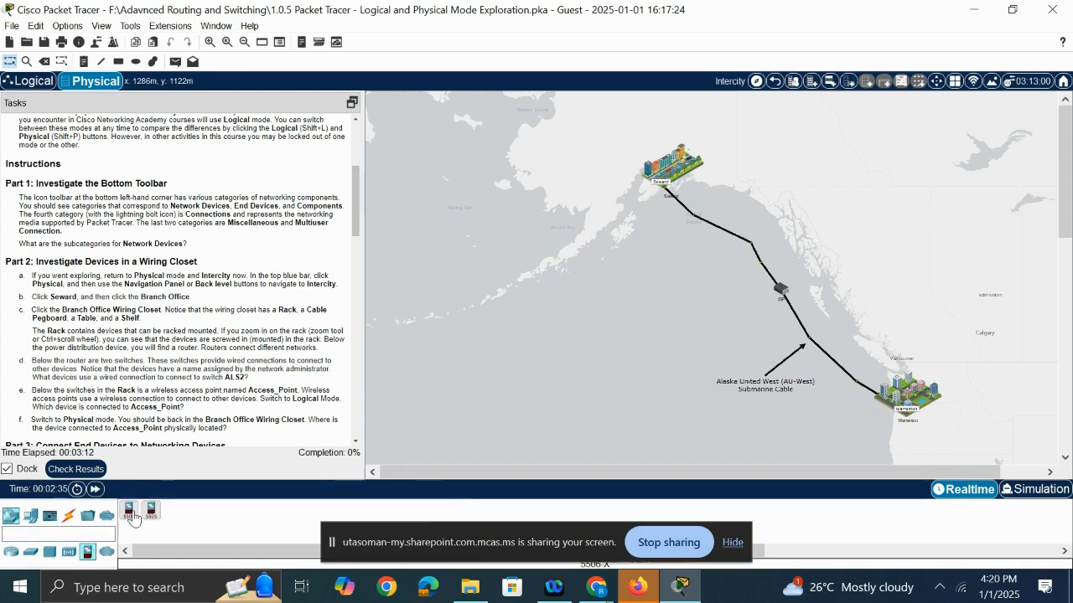
left_click(107, 550)
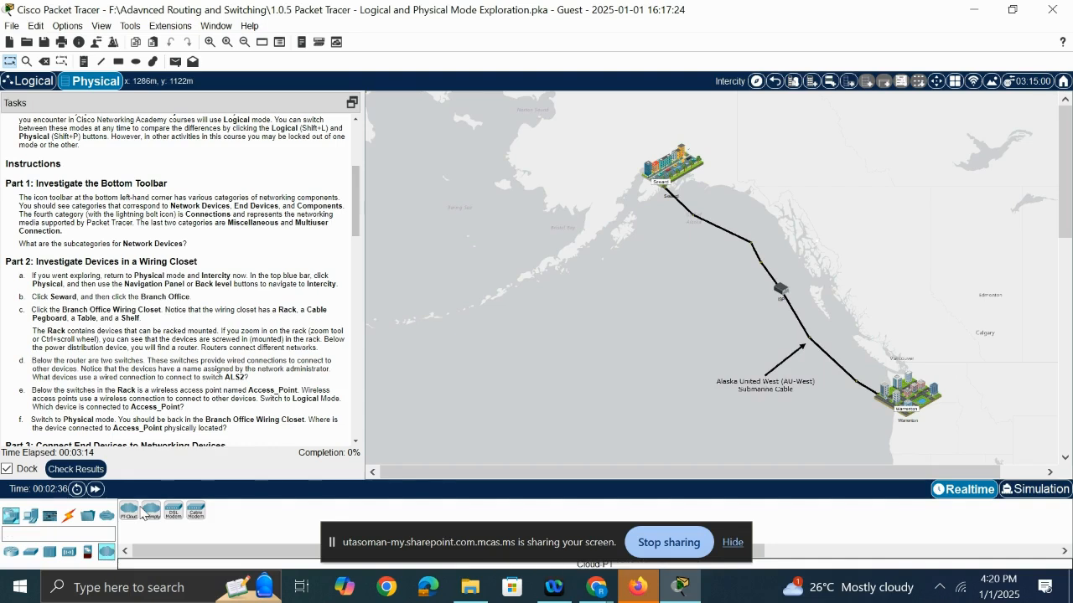
Browse the End Devices category and its home, smart city, industrial and power grid subcategories
left_click(28, 517)
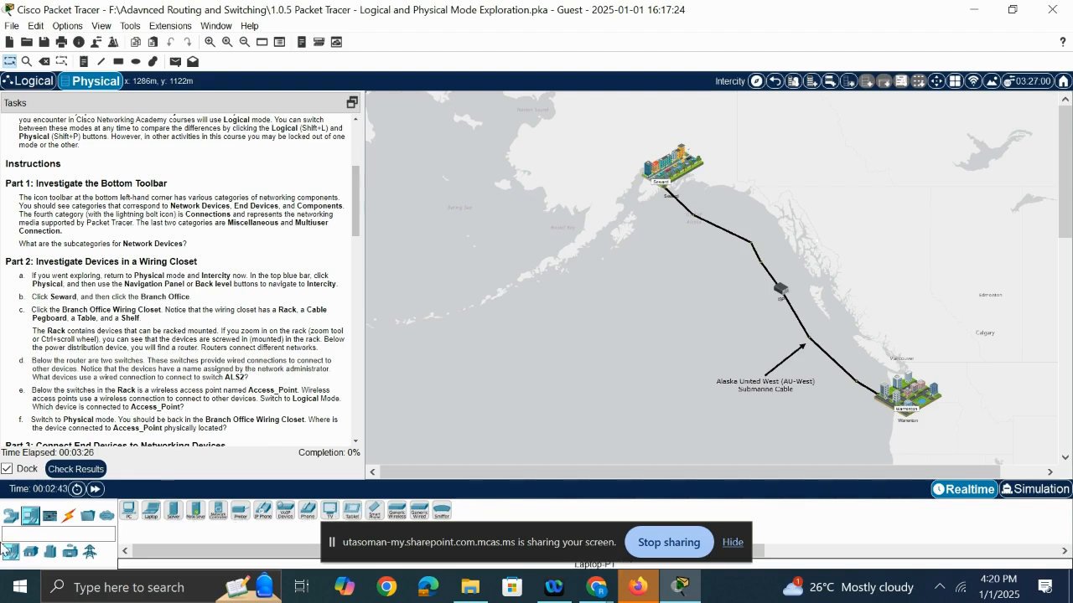
left_click(29, 554)
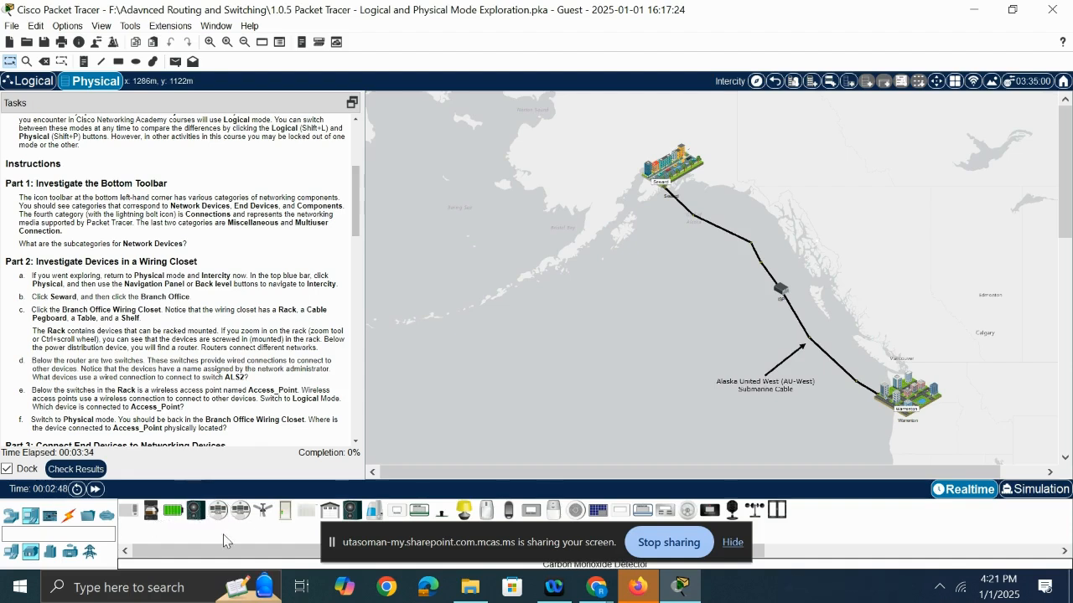
left_click(52, 555)
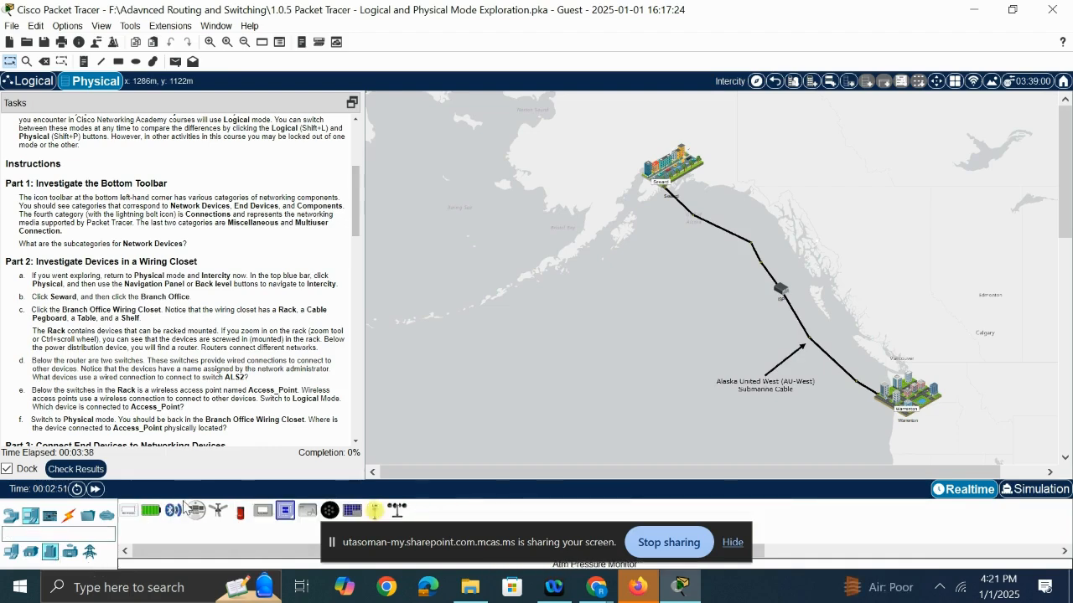
left_click(71, 551)
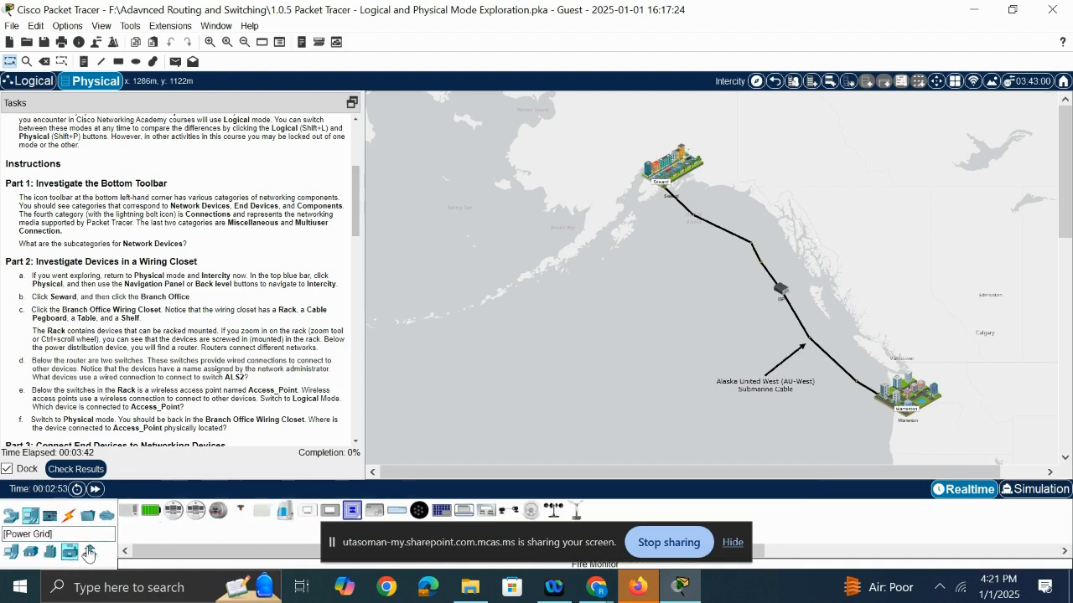
left_click(89, 552)
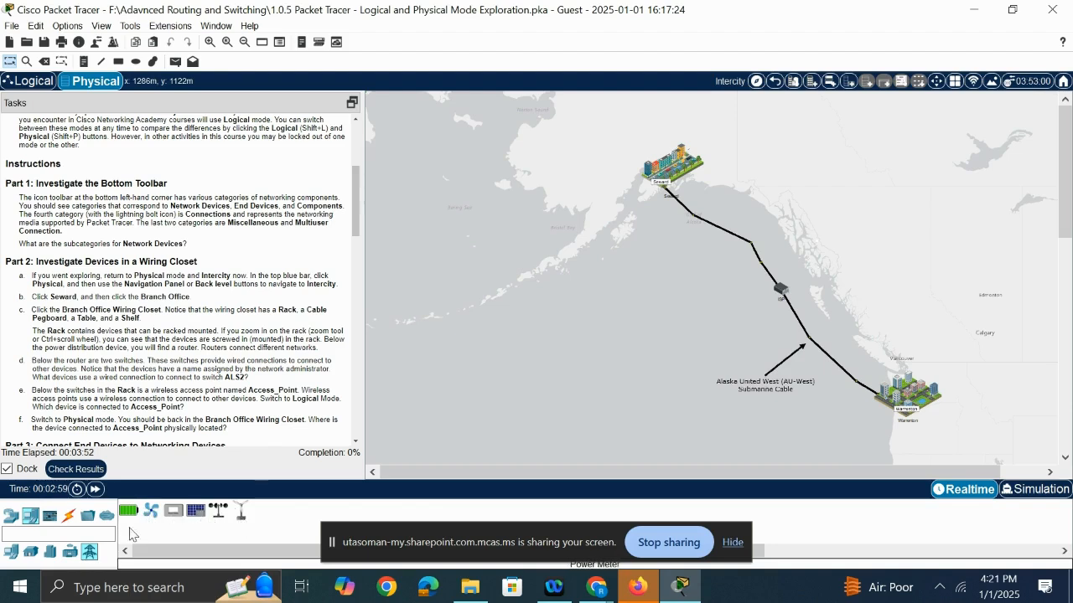
Review the items offered in the Components, Connections, Miscellaneous and Multiuser Connection categories
left_click(49, 516)
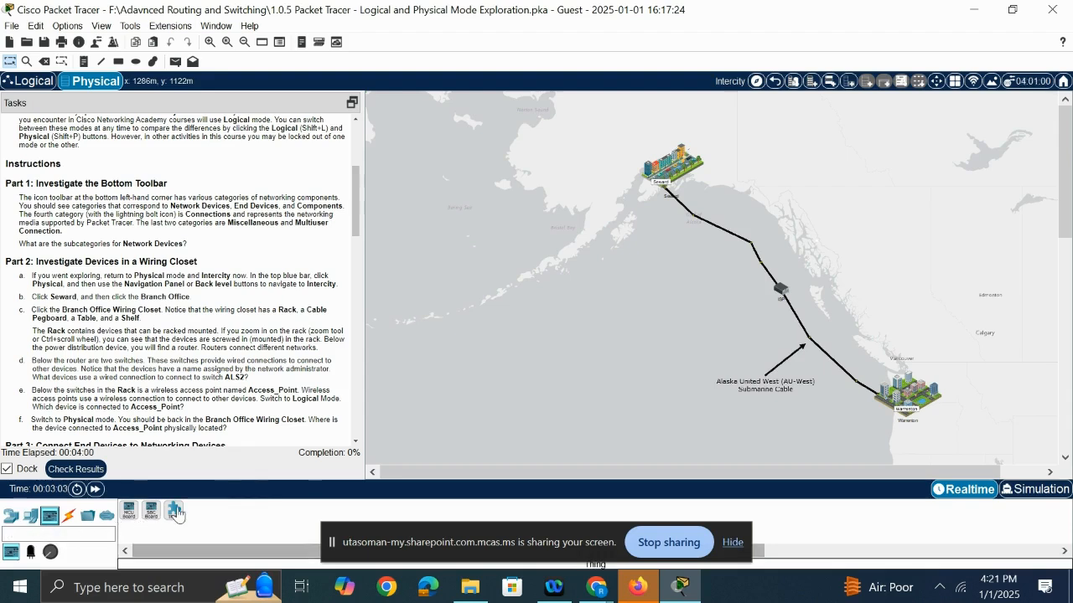
left_click(69, 516)
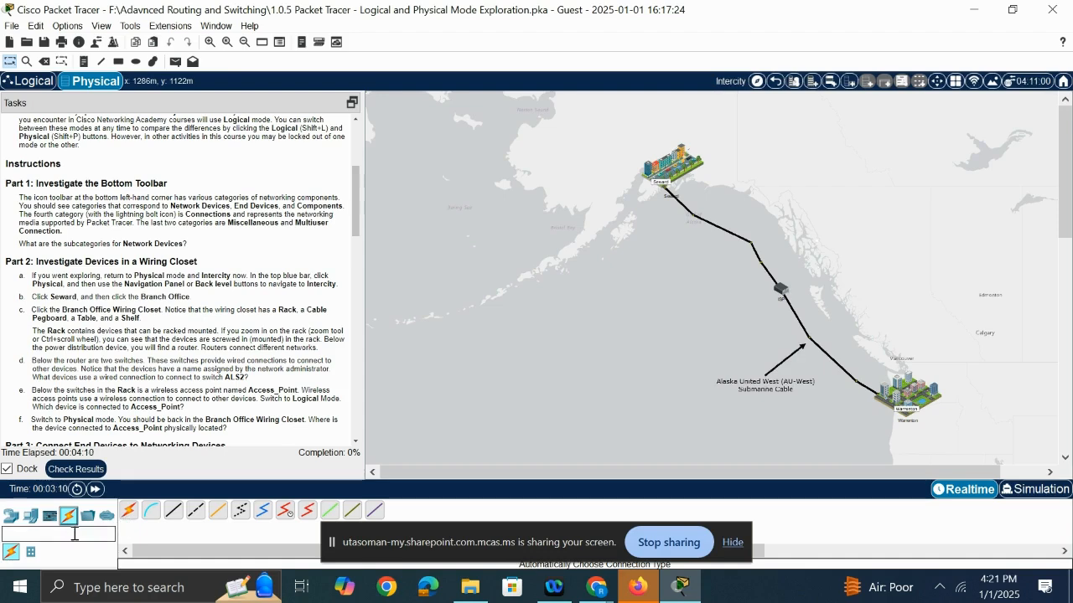
left_click(151, 512)
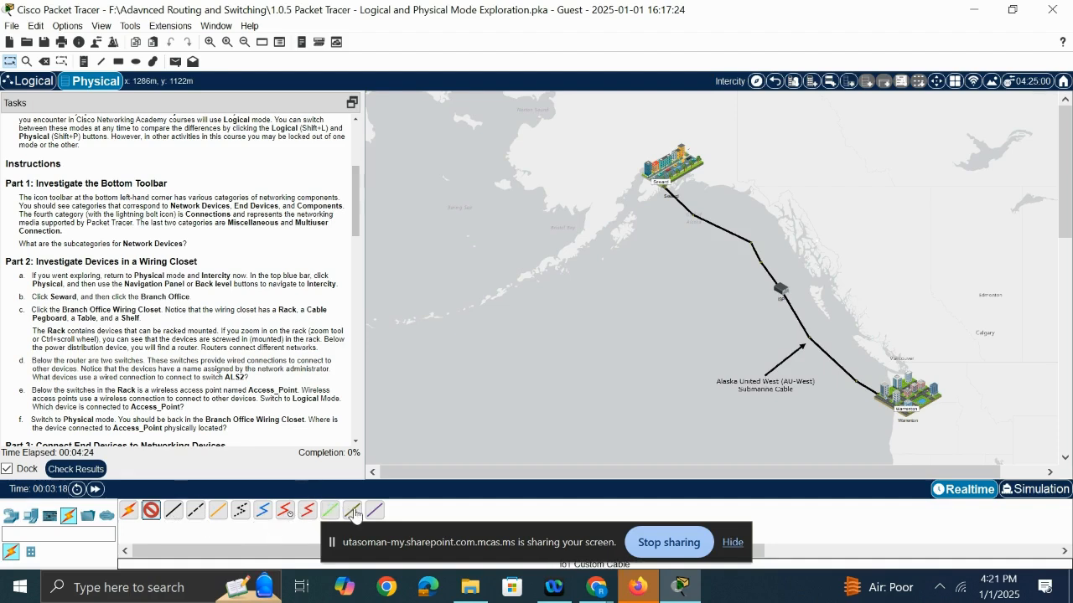
left_click(88, 515)
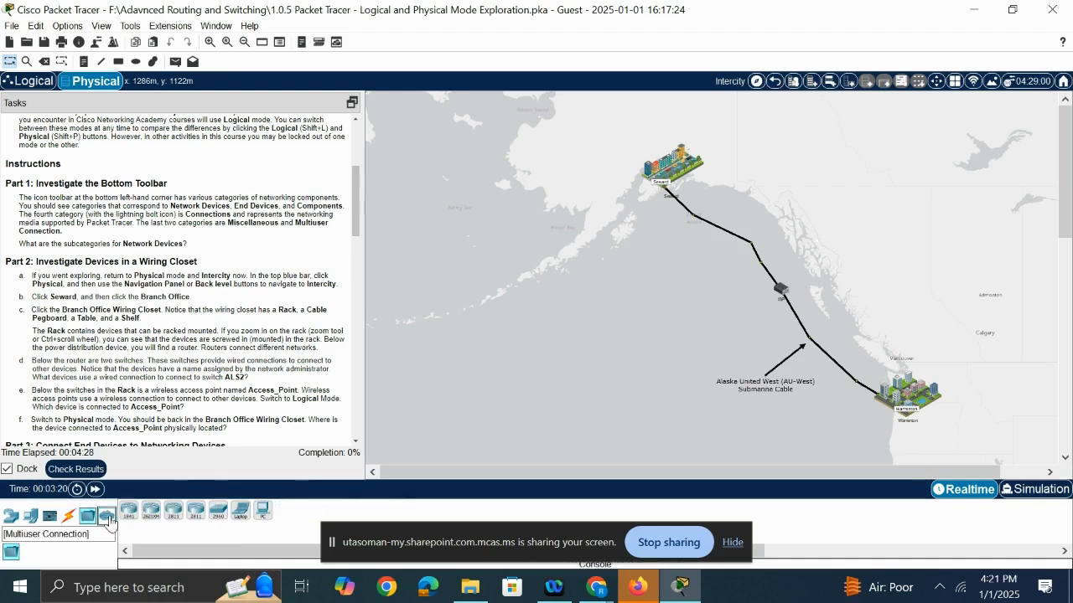
left_click(107, 516)
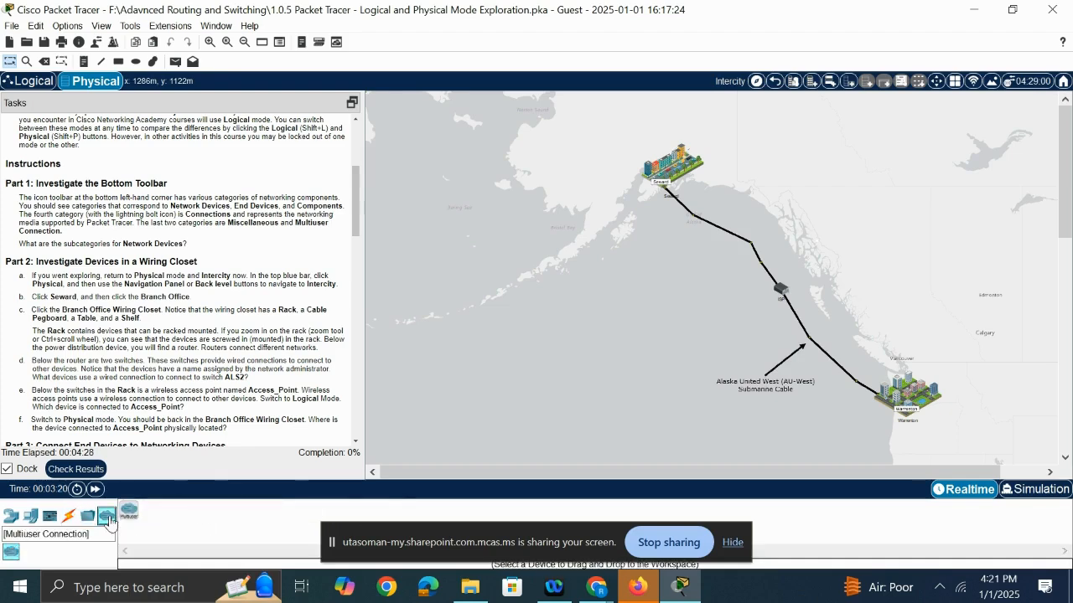
Return to the Network Devices category and review its switches, wireless devices and security subcategories again
left_click(11, 515)
left_click(31, 552)
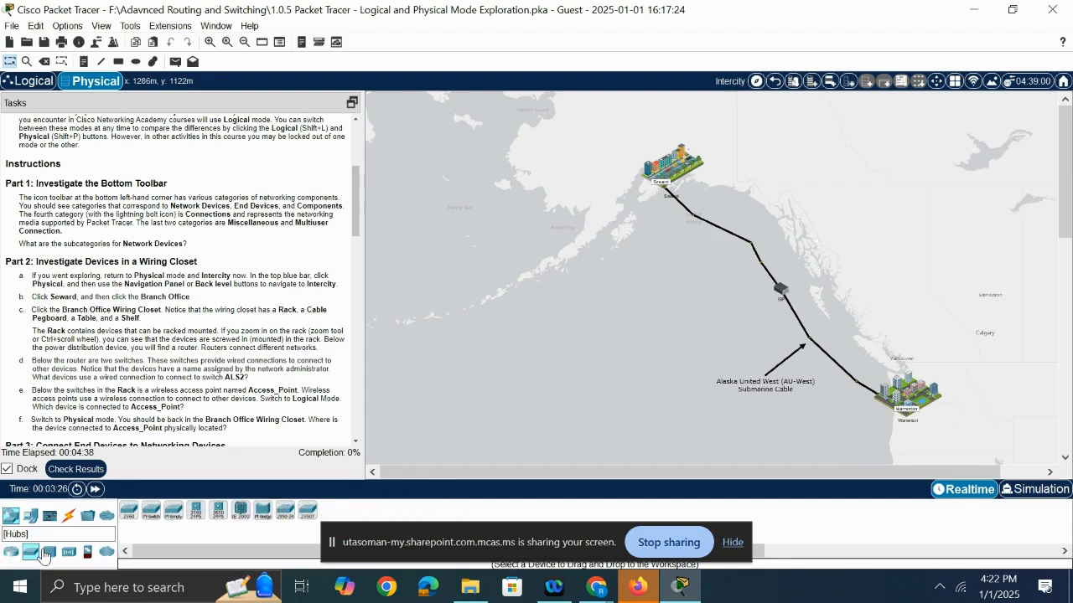
left_click(70, 554)
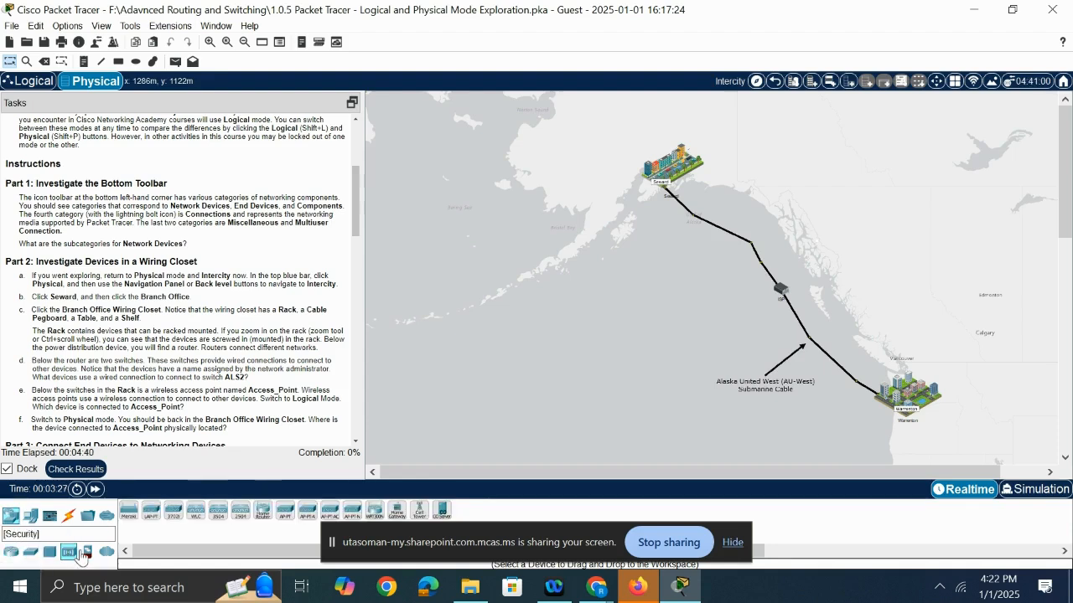
left_click(87, 553)
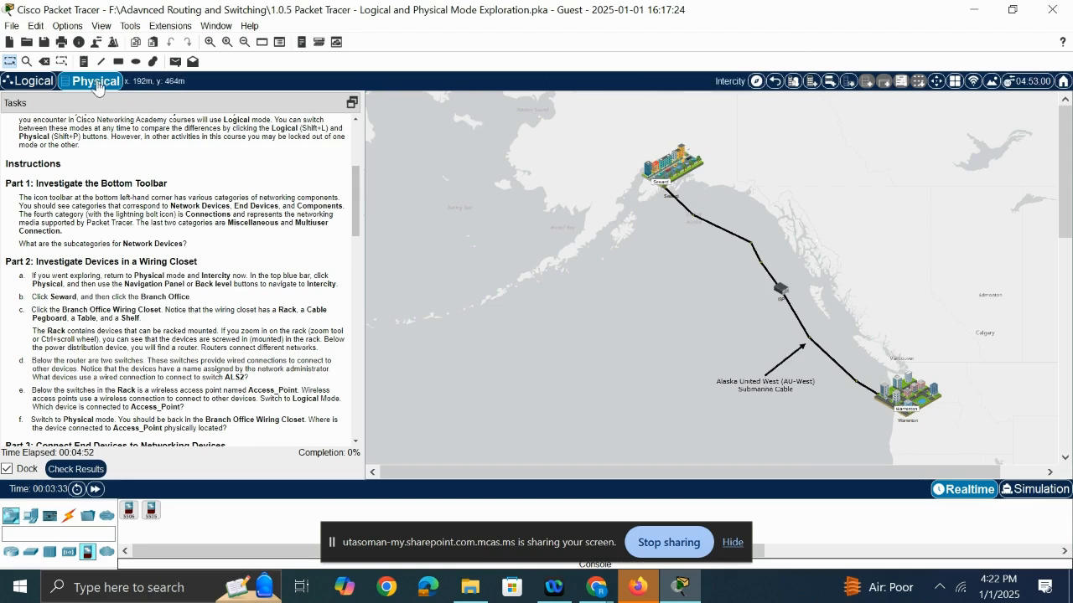
Compare the Logical and Physical views of the network, and preview the Seward city before going back to Intercity
left_click(32, 84)
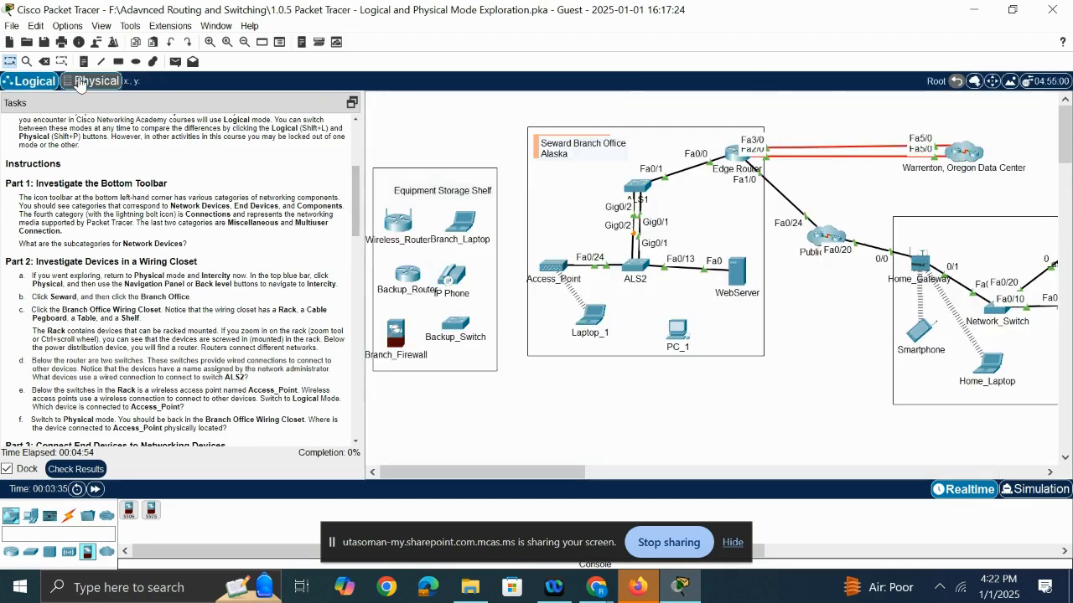
left_click(79, 81)
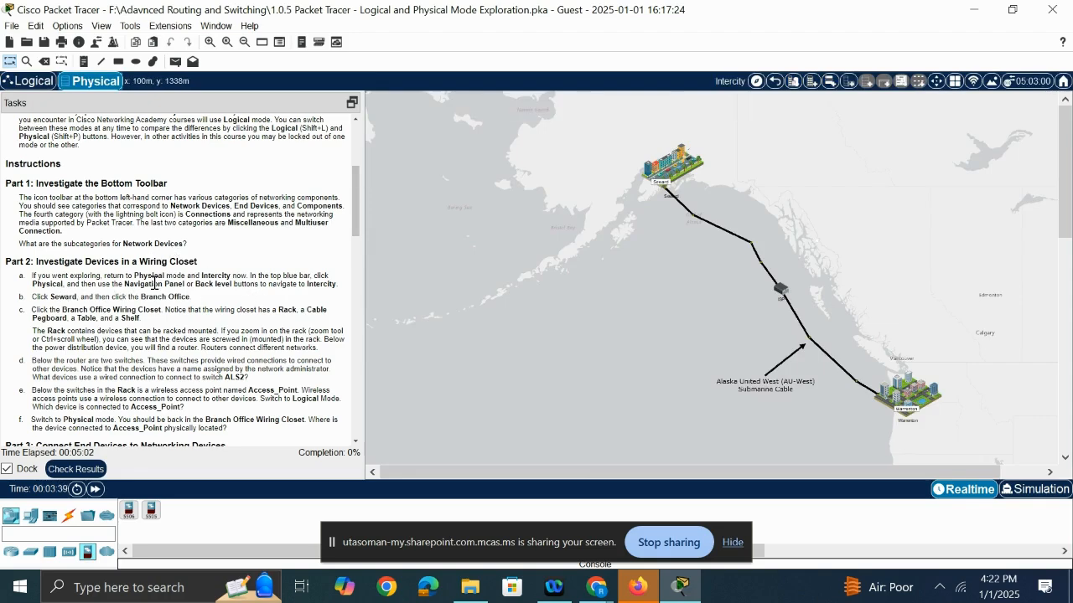
left_click(669, 173)
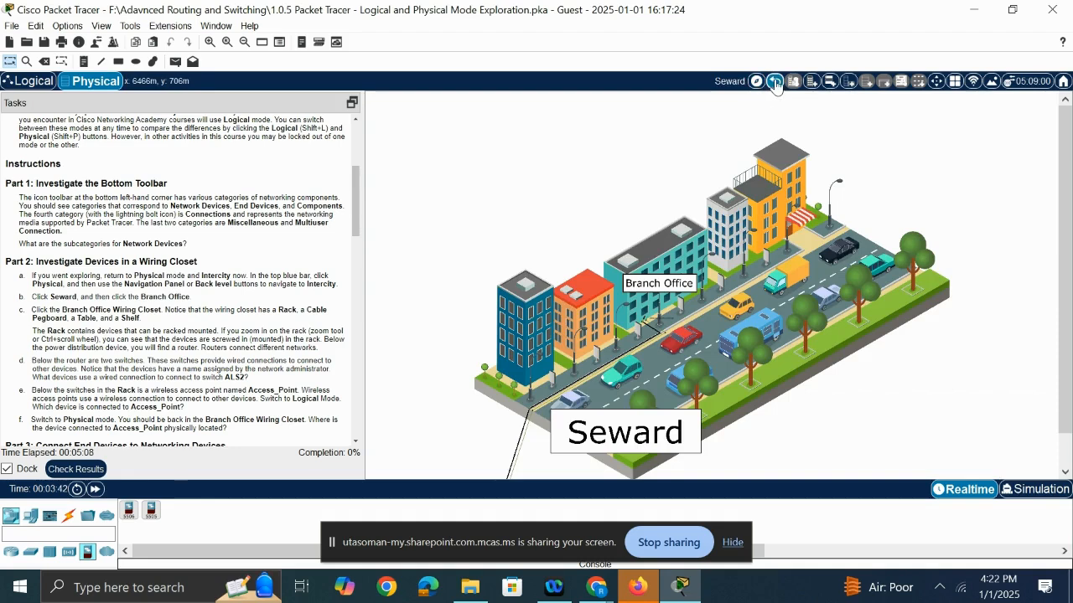
left_click(776, 81)
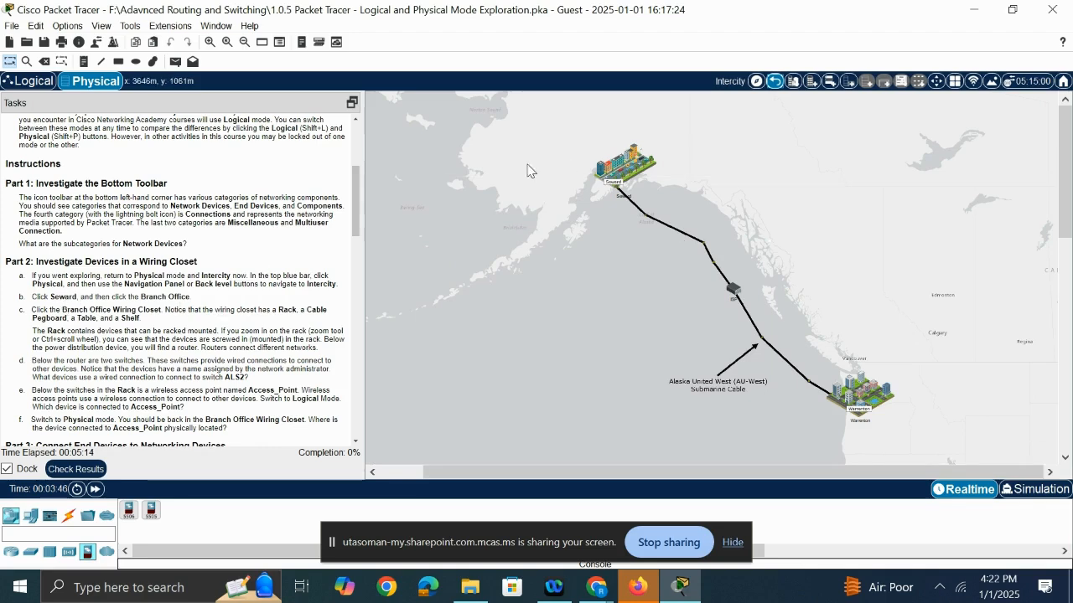
Open the Branch Office Wiring Closet inside Seward's Branch Office
left_click(623, 170)
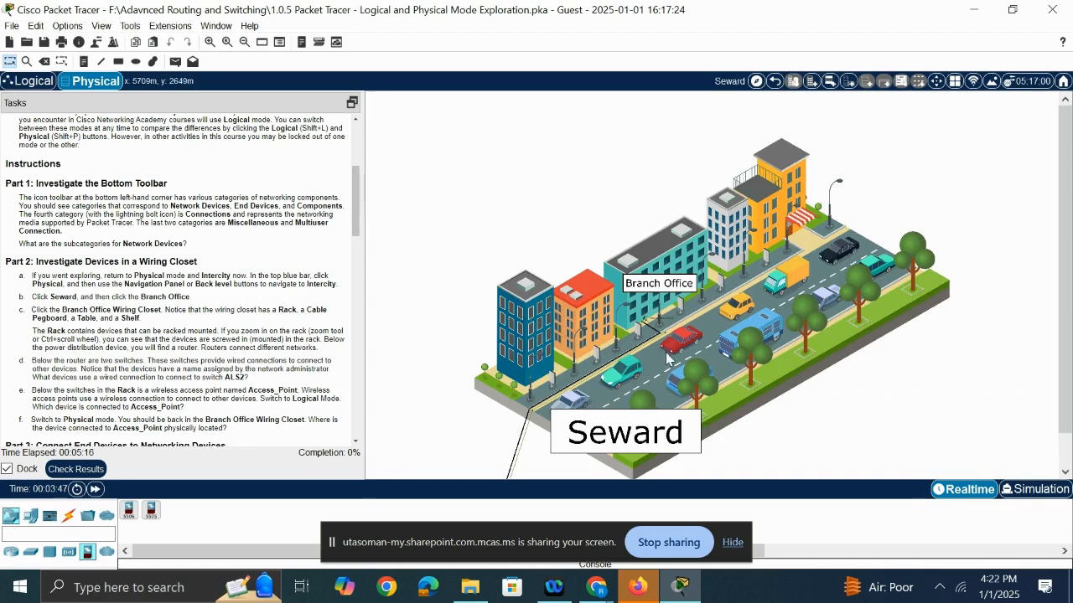
left_click(662, 289)
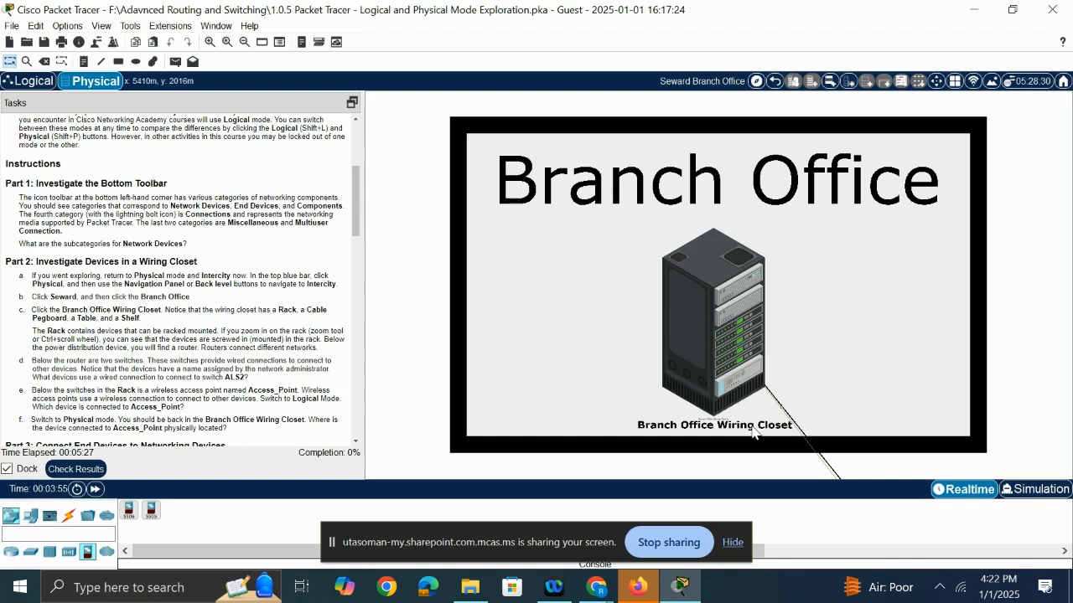
left_click(722, 358)
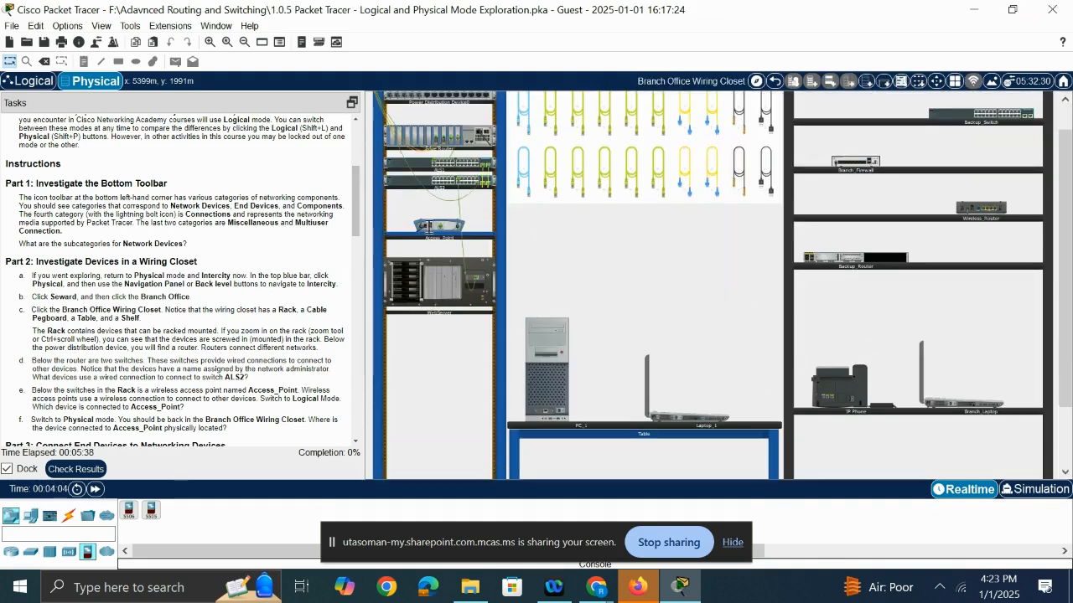
Examine the wiring closet's rack, cable pegboard, table and shelf against the Part 2 instructions
scroll(797, 396, "up", 1)
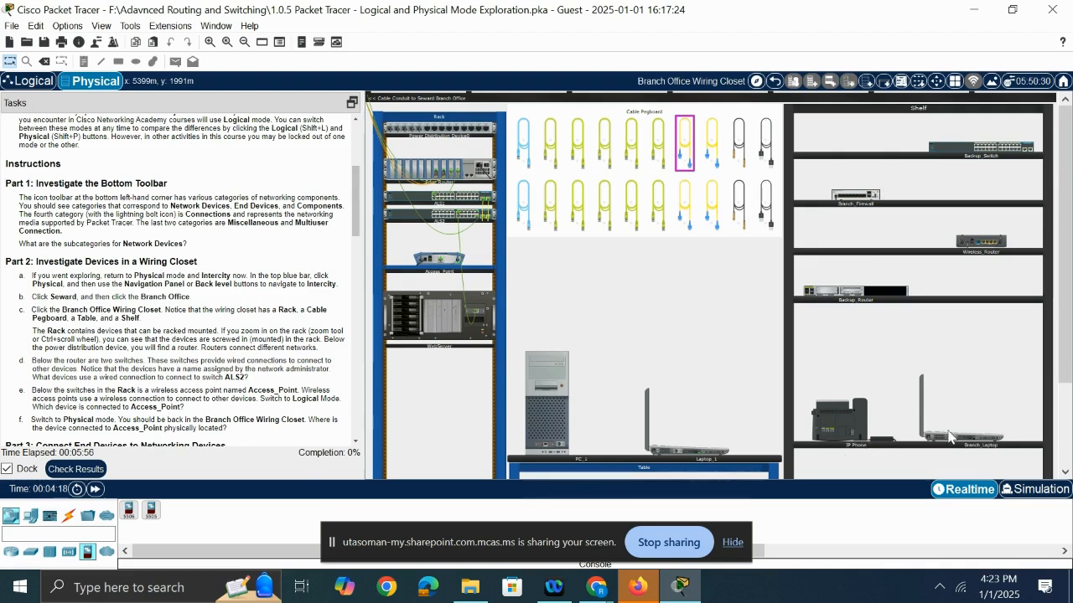
scroll(656, 392, "down", 1)
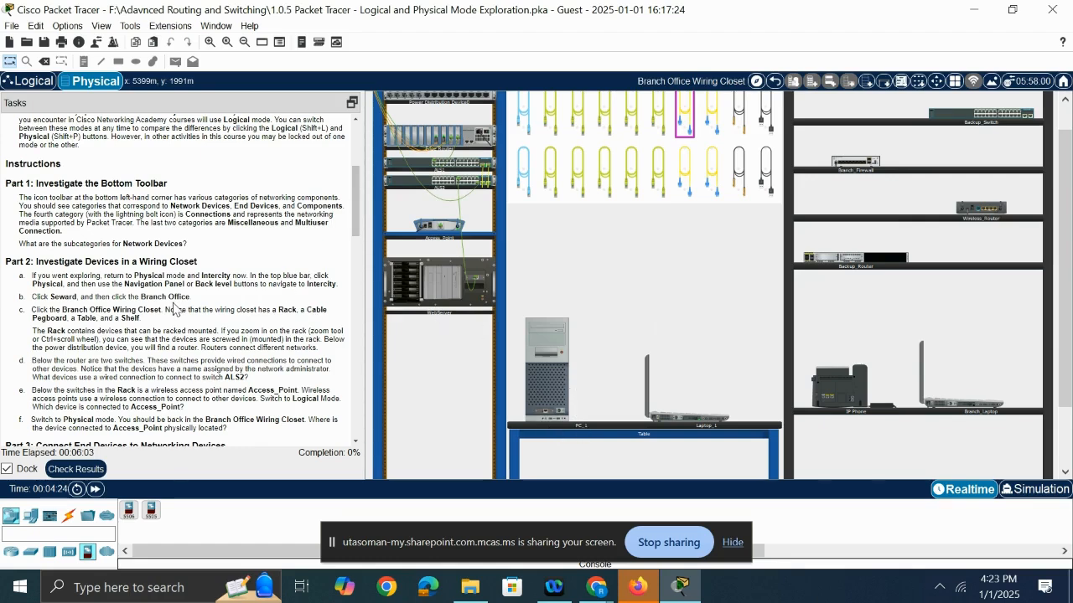
scroll(174, 310, "down", 1)
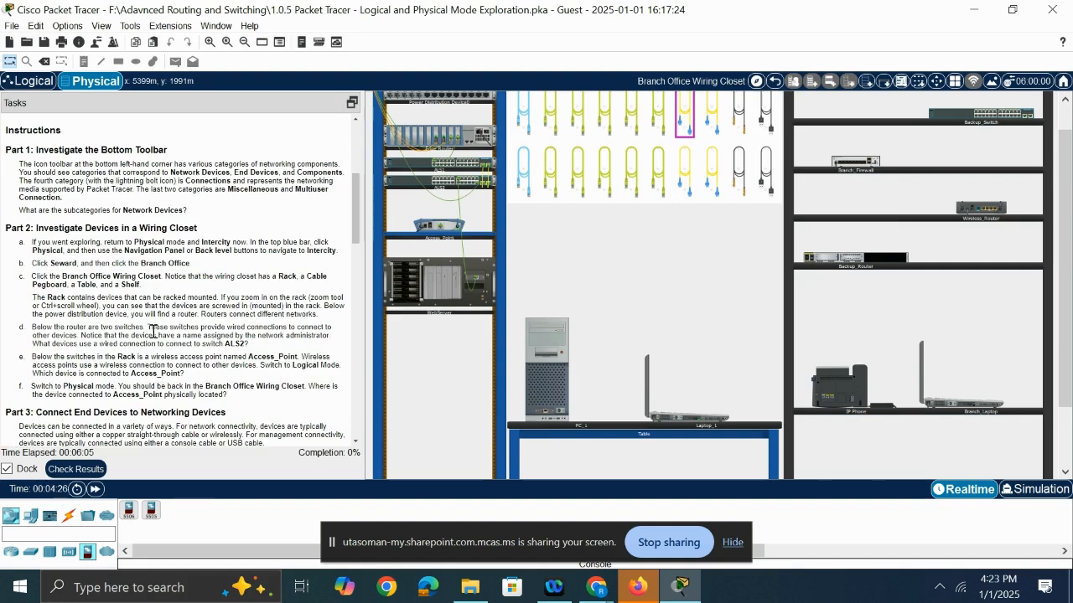
scroll(486, 310, "up", 1)
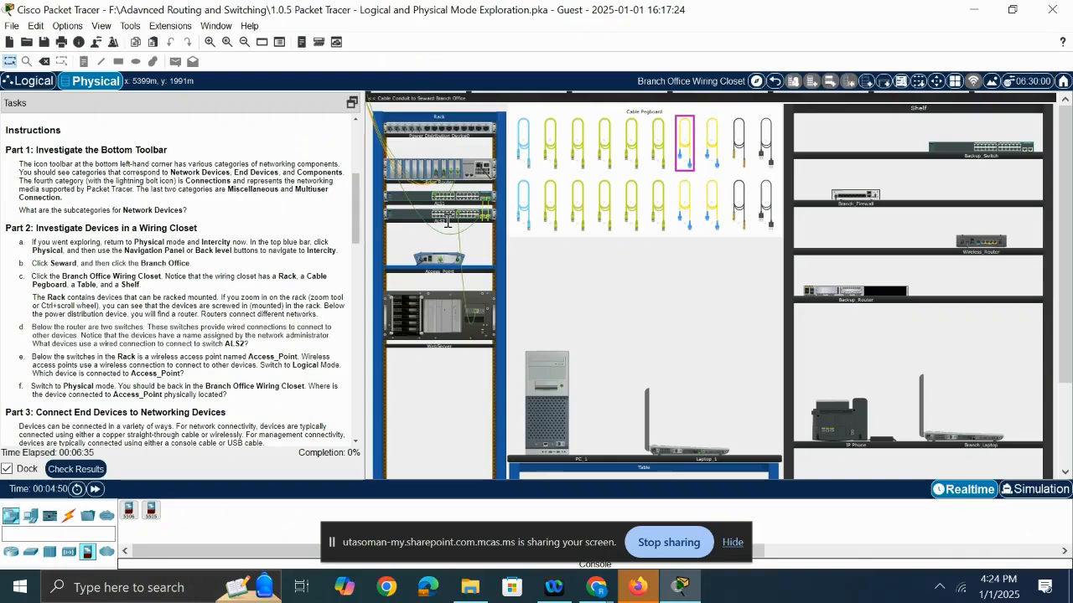
mouse_move(455, 262)
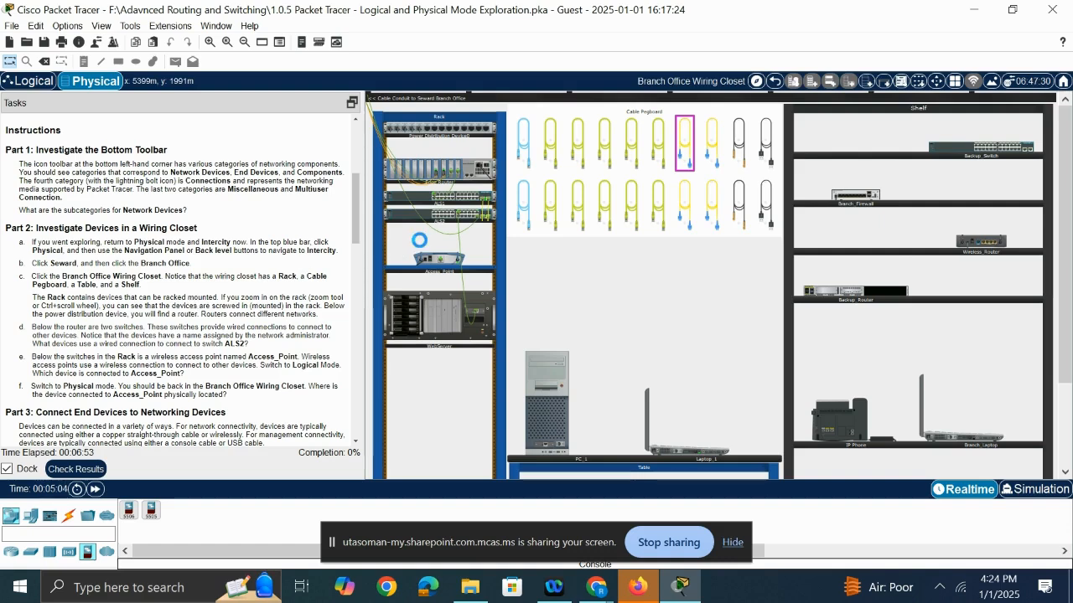
Inspect the cable connections of switches ALS1 and ALS2 in the Rack, including their source and destination ports
scroll(426, 243, "up", 3)
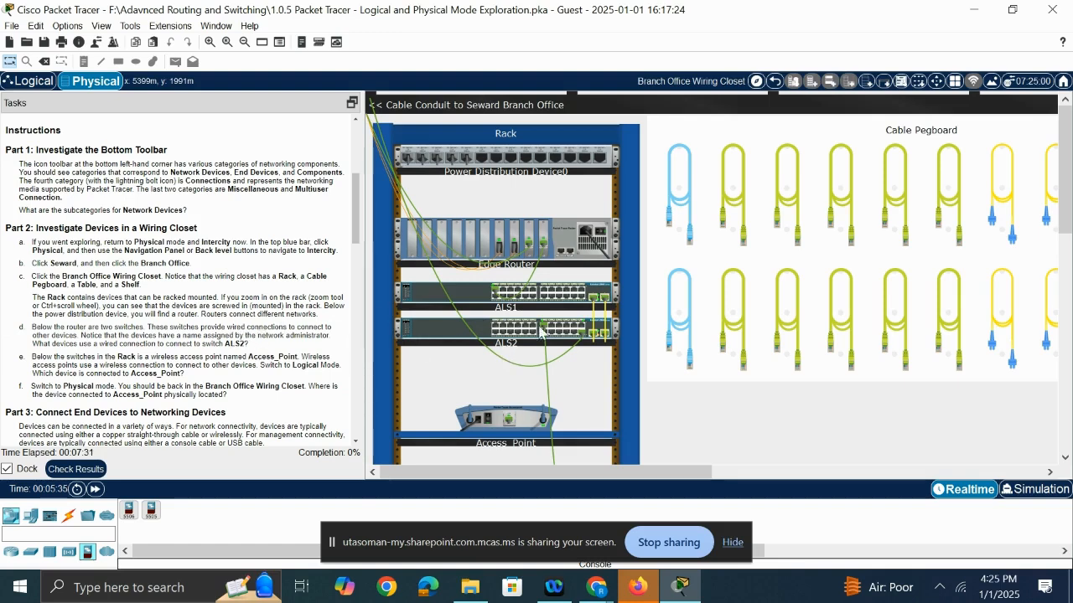
mouse_move(593, 306)
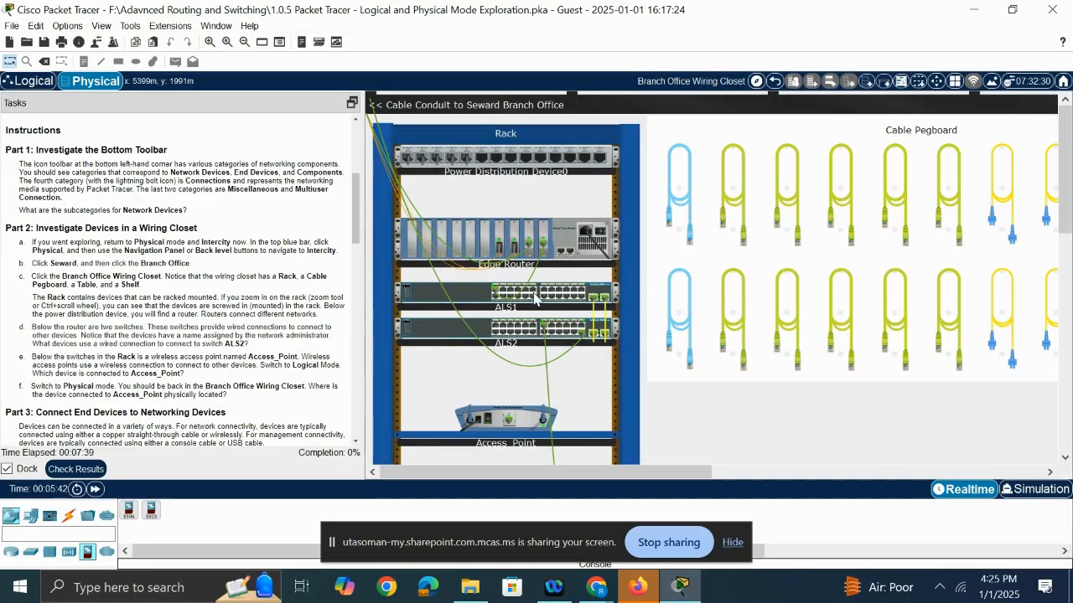
mouse_move(500, 302)
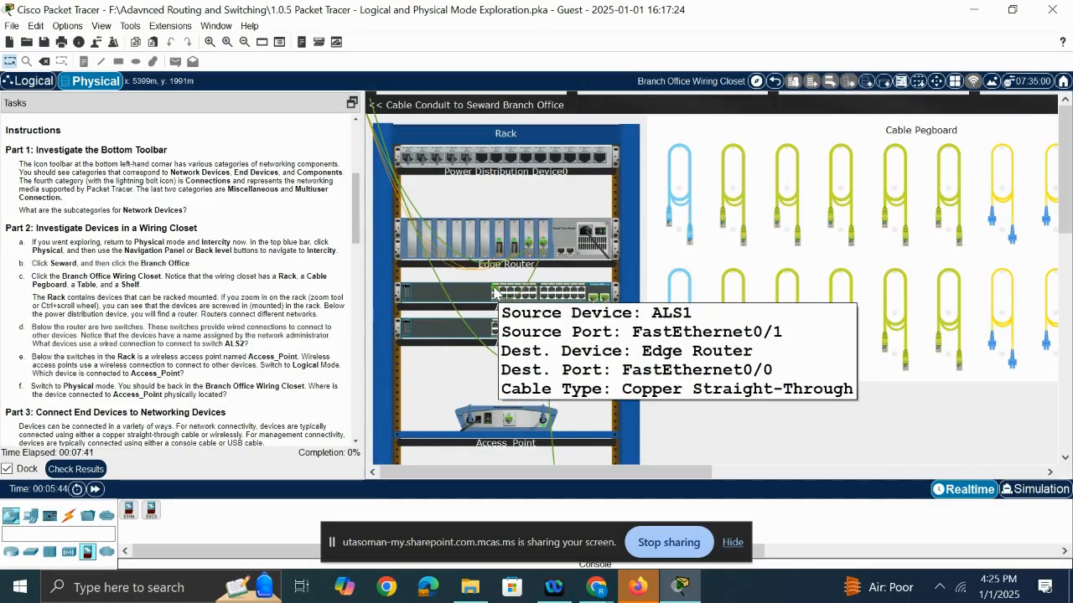
mouse_move(547, 249)
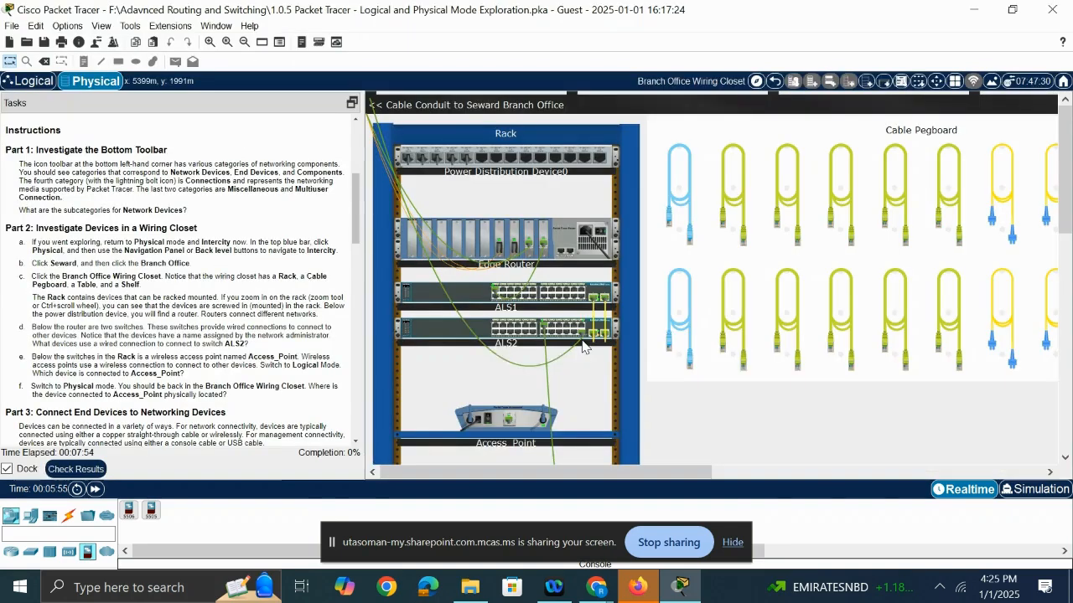
mouse_move(584, 342)
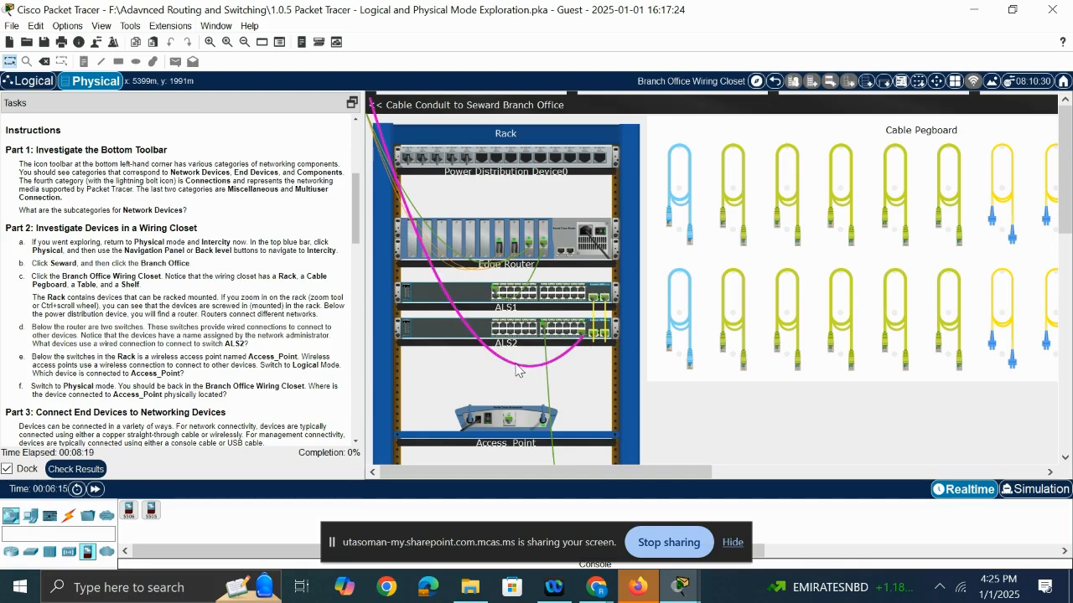
mouse_move(518, 369)
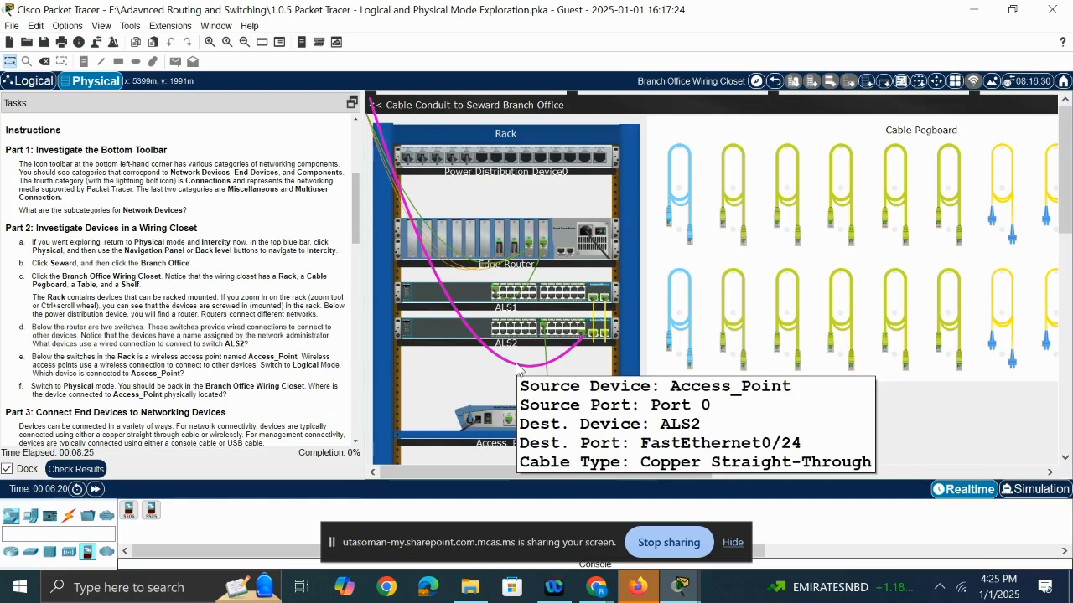
Review the ALS2 switch's physical view, global configuration and command line output, and close its window
left_click(583, 344)
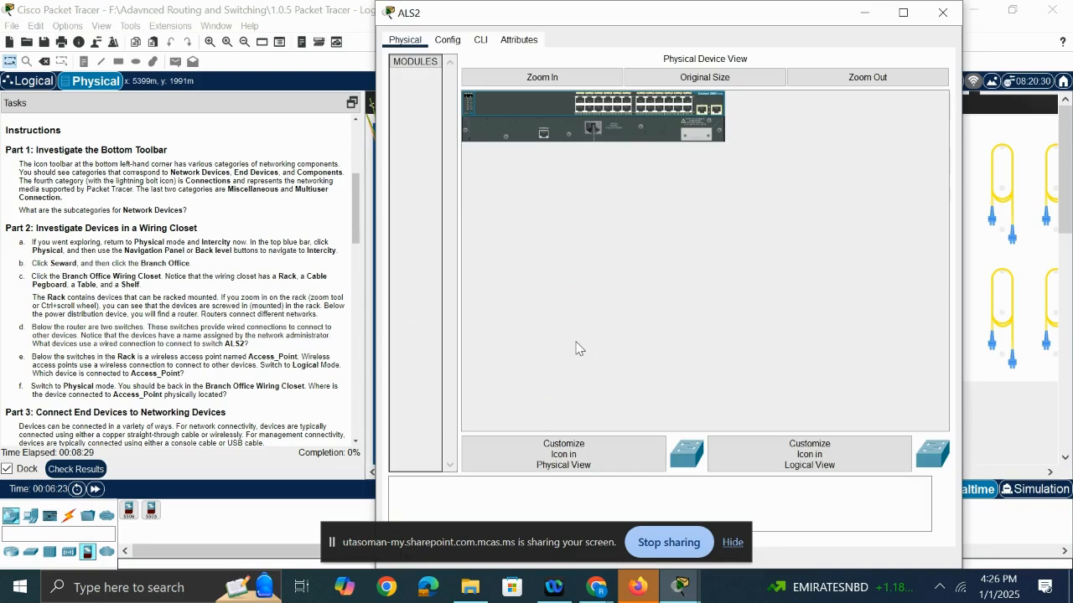
left_click(454, 44)
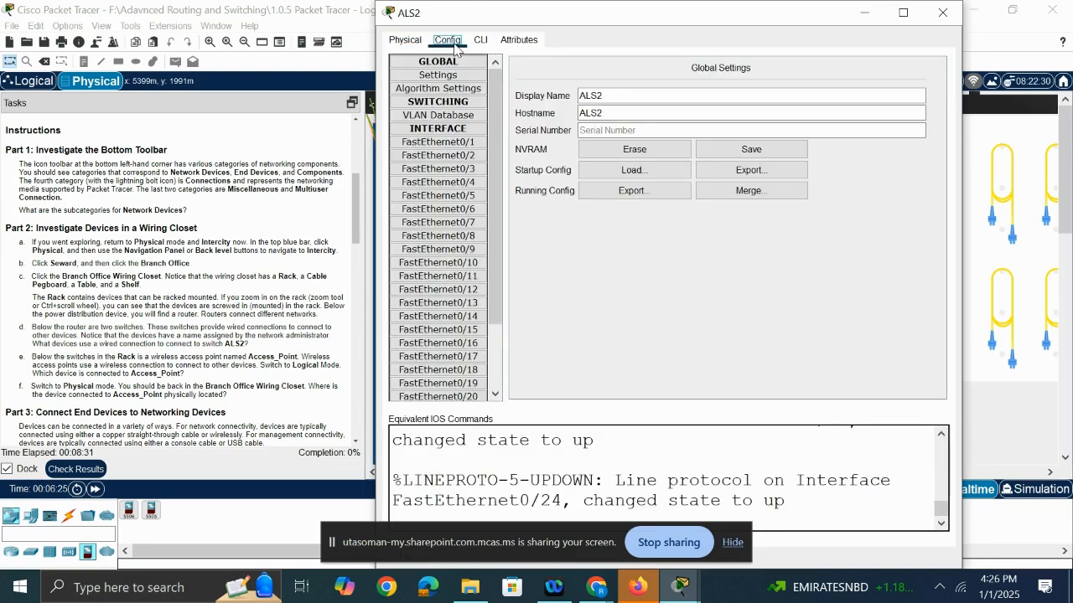
left_click(481, 40)
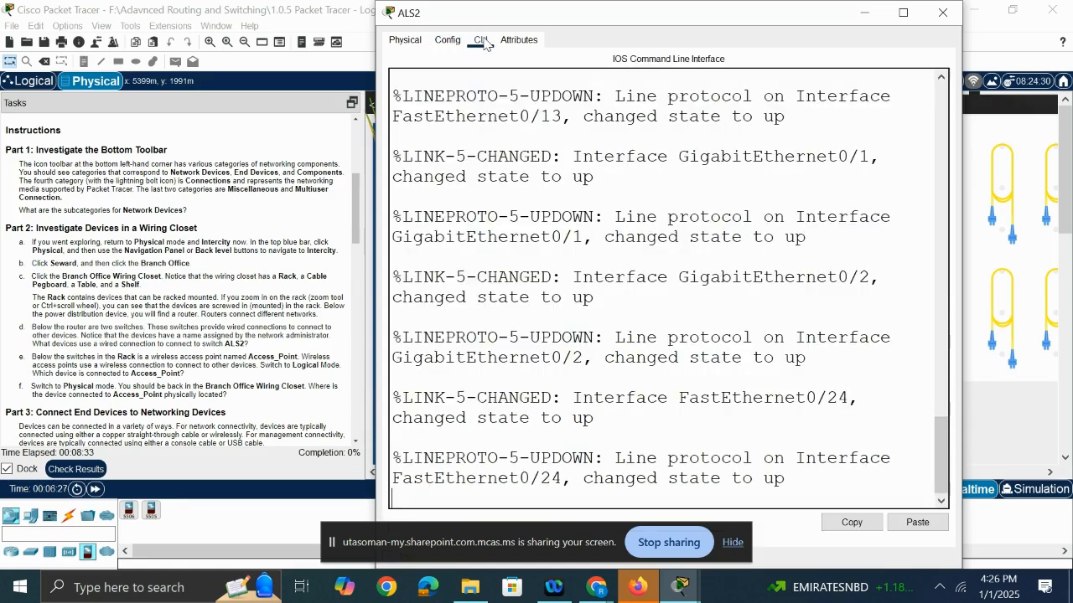
left_click(942, 14)
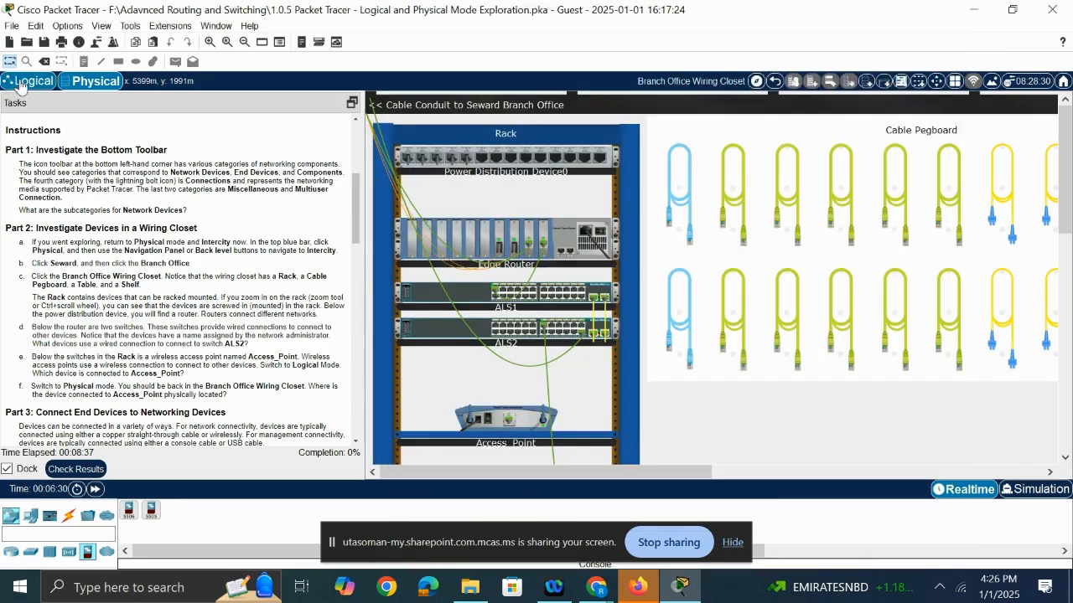
Check what is connected to Access_Point and ALS2 in Logical mode and compare it with Access_Point in the physical Rack
left_click(20, 82)
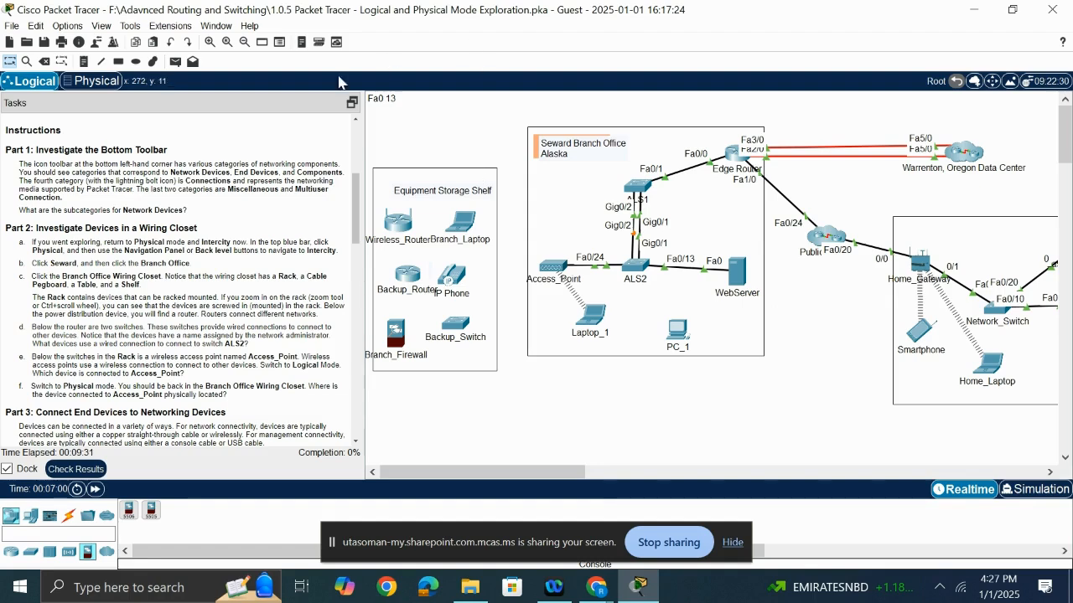
left_click(97, 83)
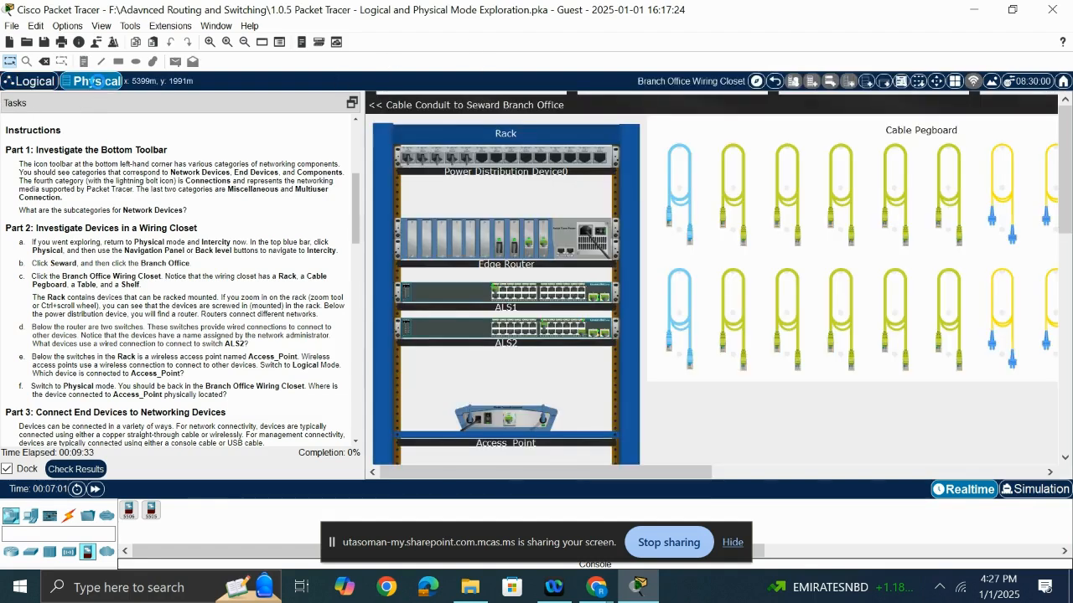
scroll(593, 335, "down", 4)
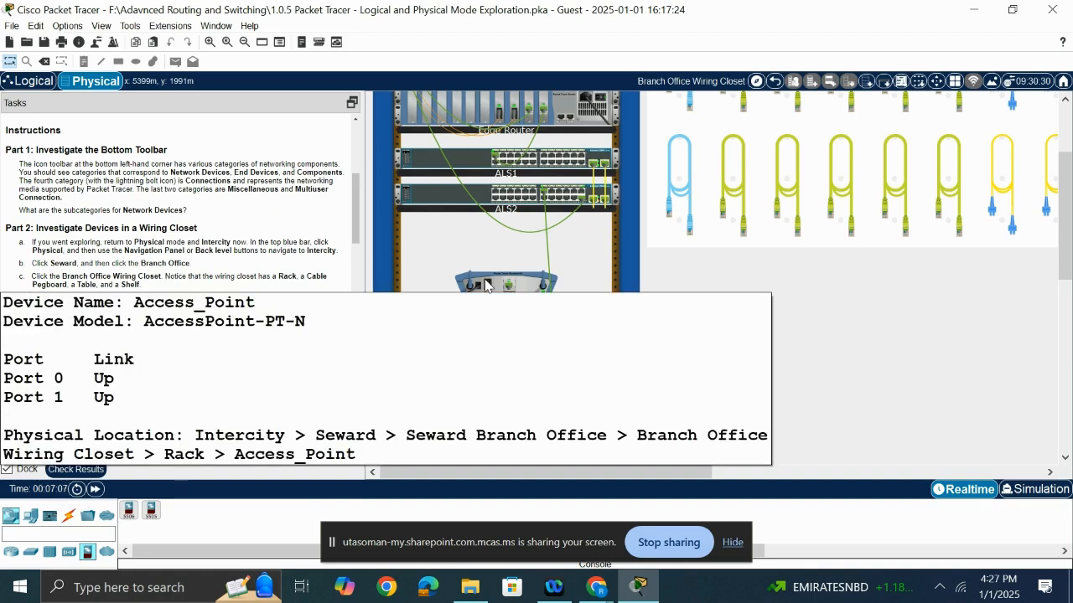
left_click(17, 83)
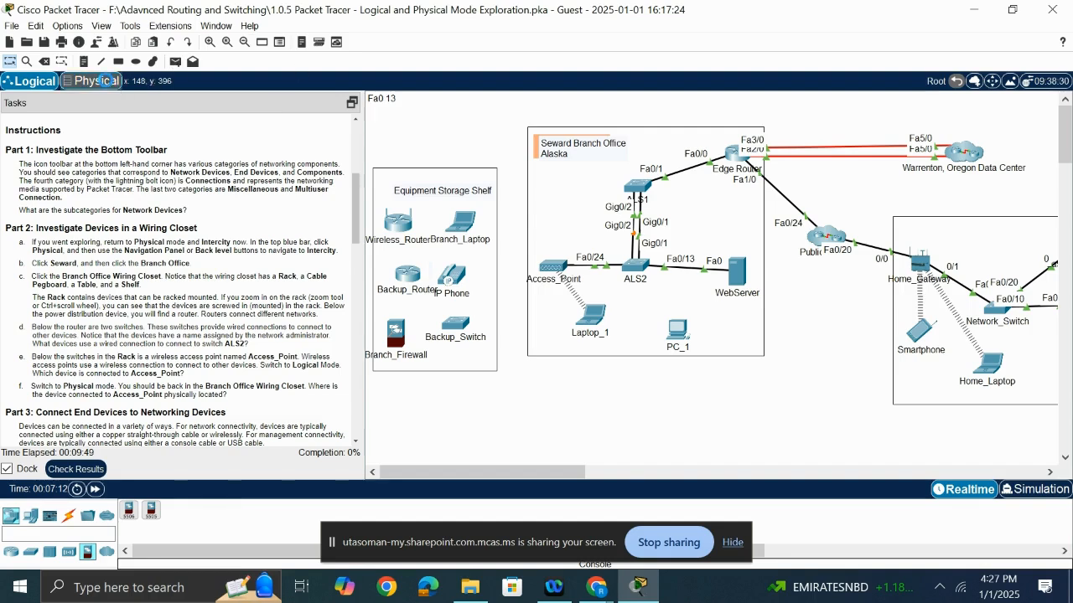
left_click(105, 80)
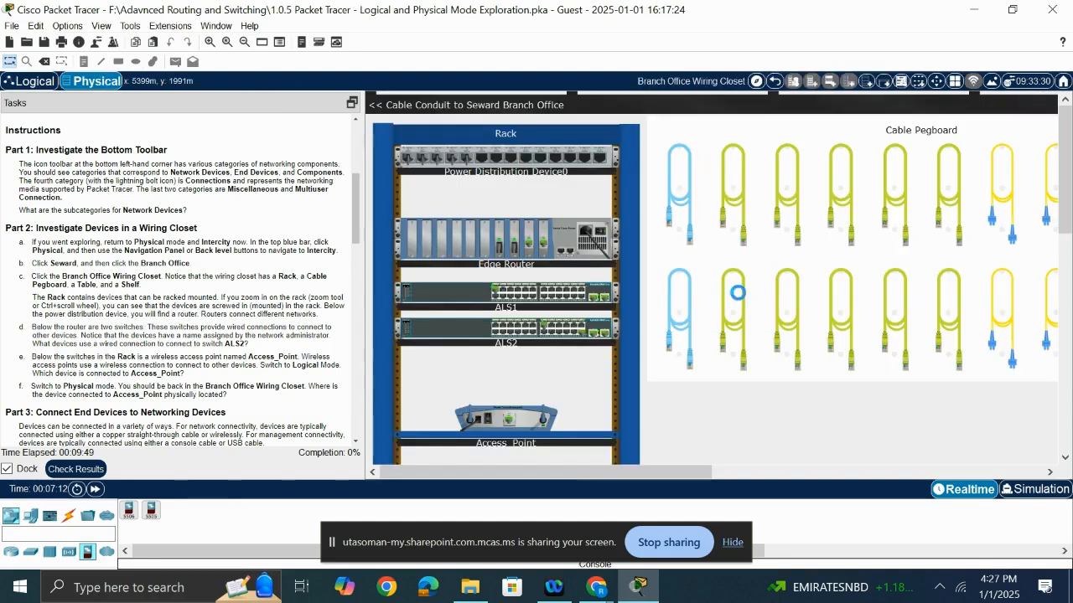
Locate Laptop_1 physically in the Branch Office Wiring Closet relative to the Rack and the Table
scroll(599, 411, "down", 3)
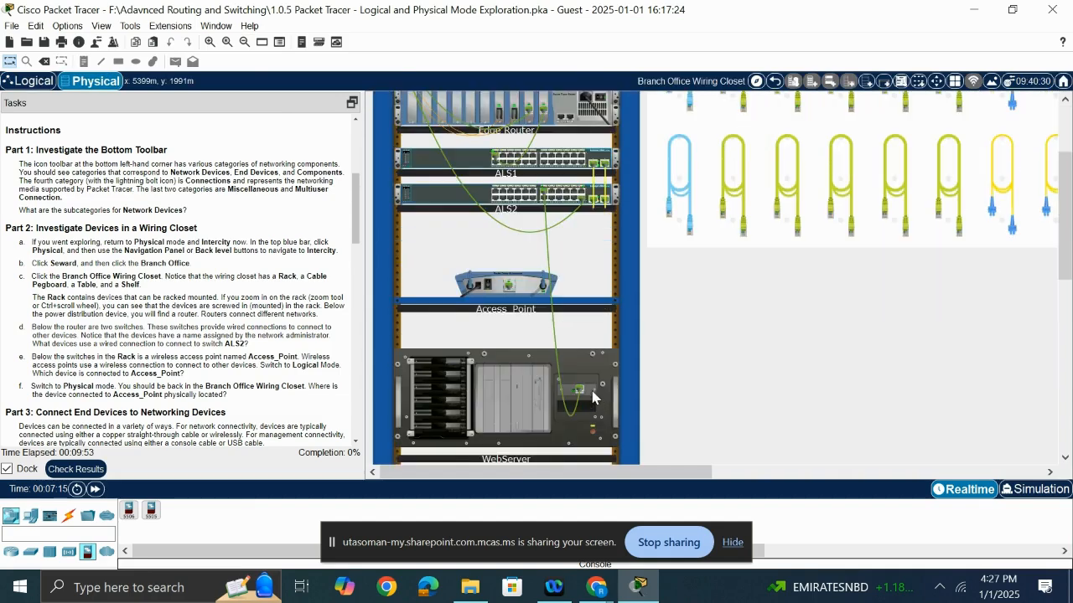
scroll(591, 397, "down", 2)
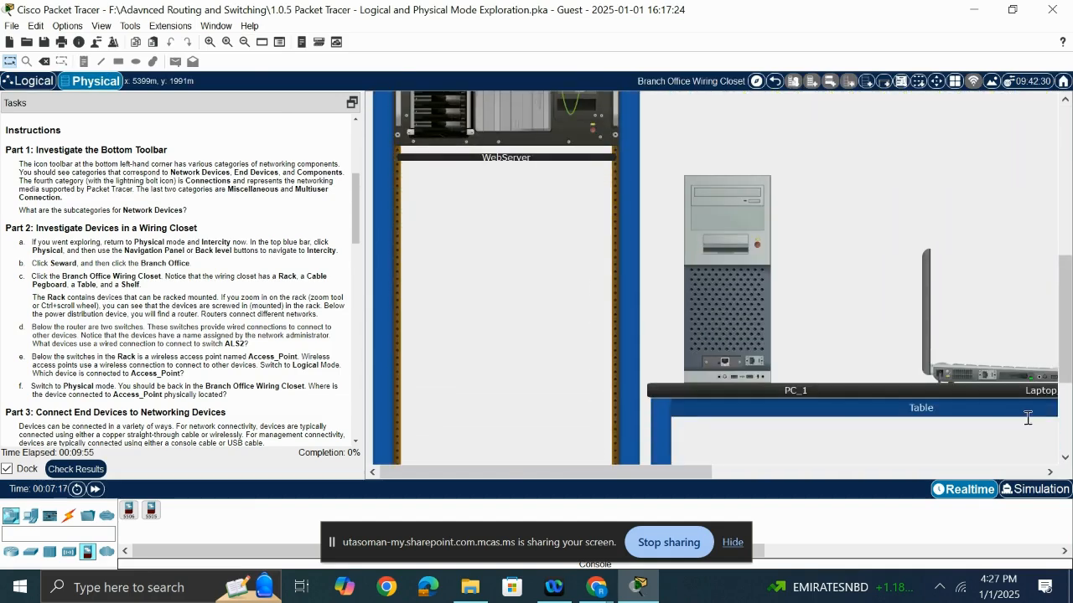
left_click_drag(703, 476, 801, 475)
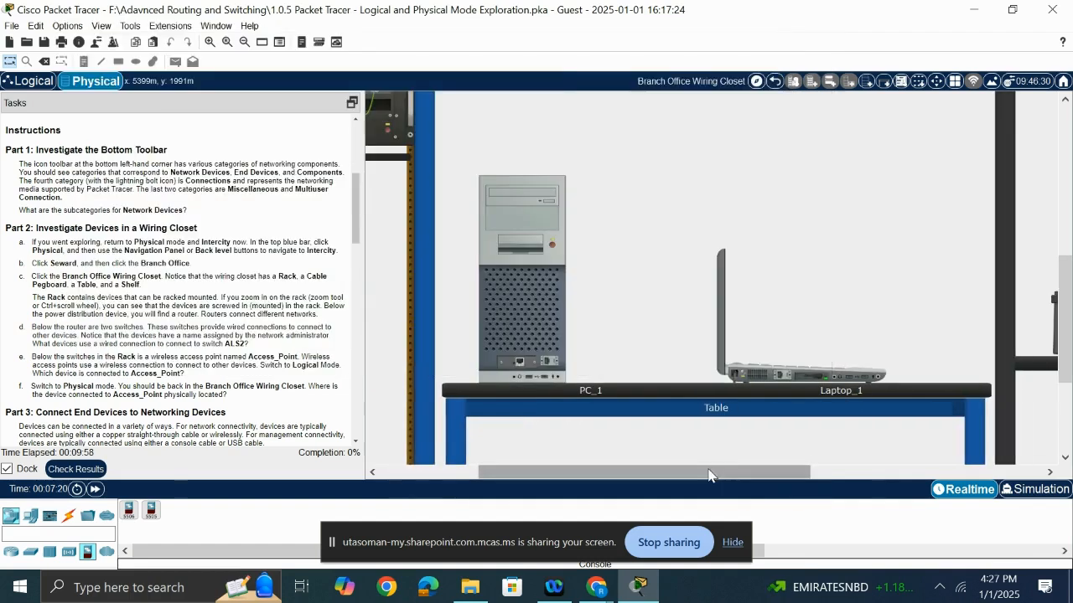
left_click_drag(709, 474, 528, 474)
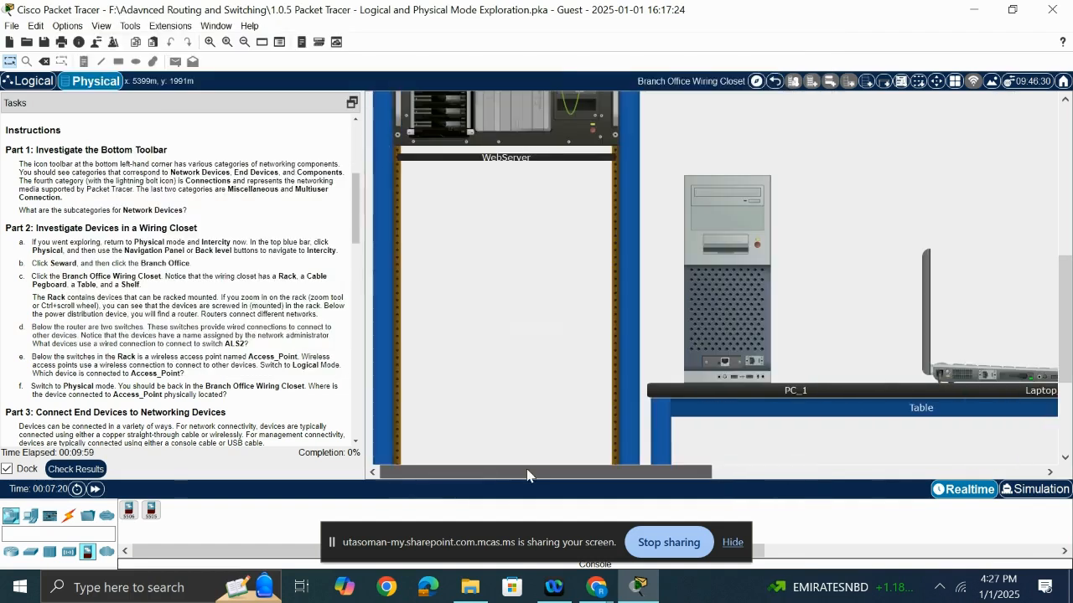
Read from the end of Part 2 into the Part 3 instructions and look over the Rack and Cable Pegboard
scroll(211, 272, "down", 1)
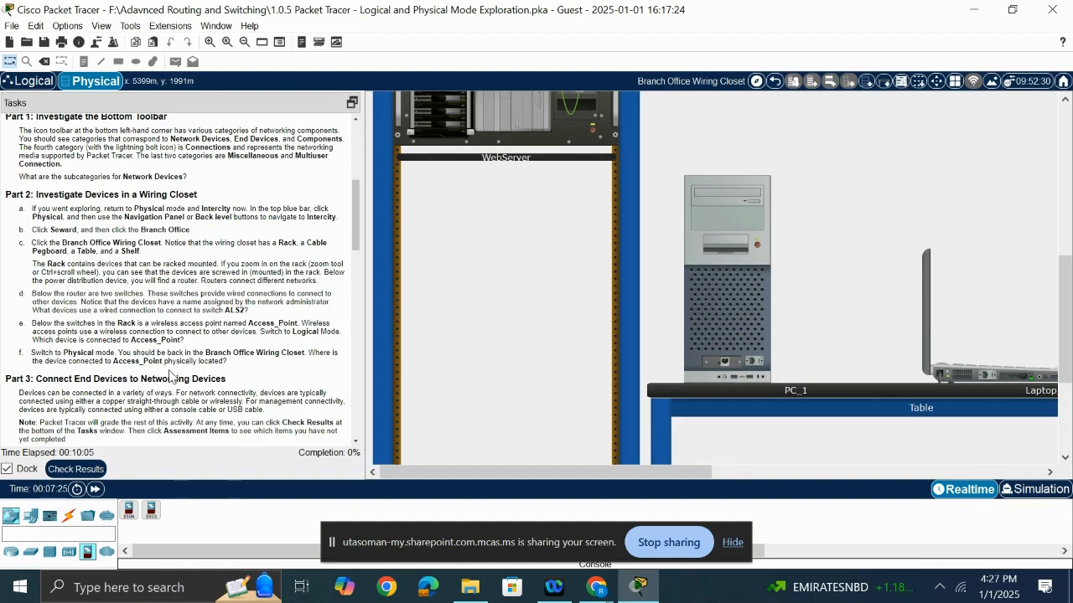
scroll(264, 346, "up", 3)
scroll(883, 284, "up", 5)
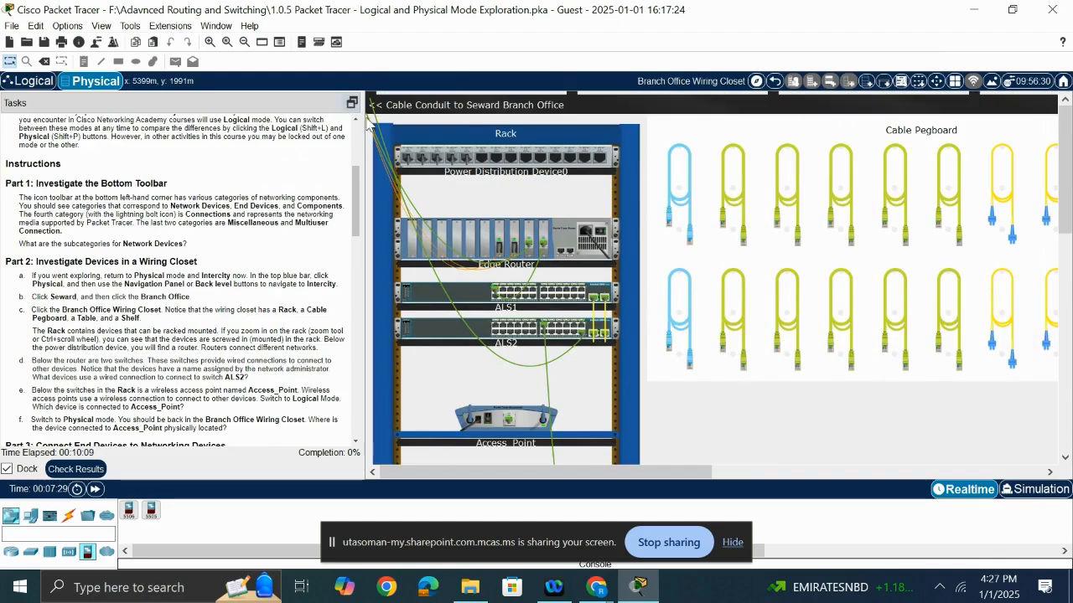
left_click(701, 359)
scroll(545, 302, "down", 2)
scroll(161, 324, "down", 4)
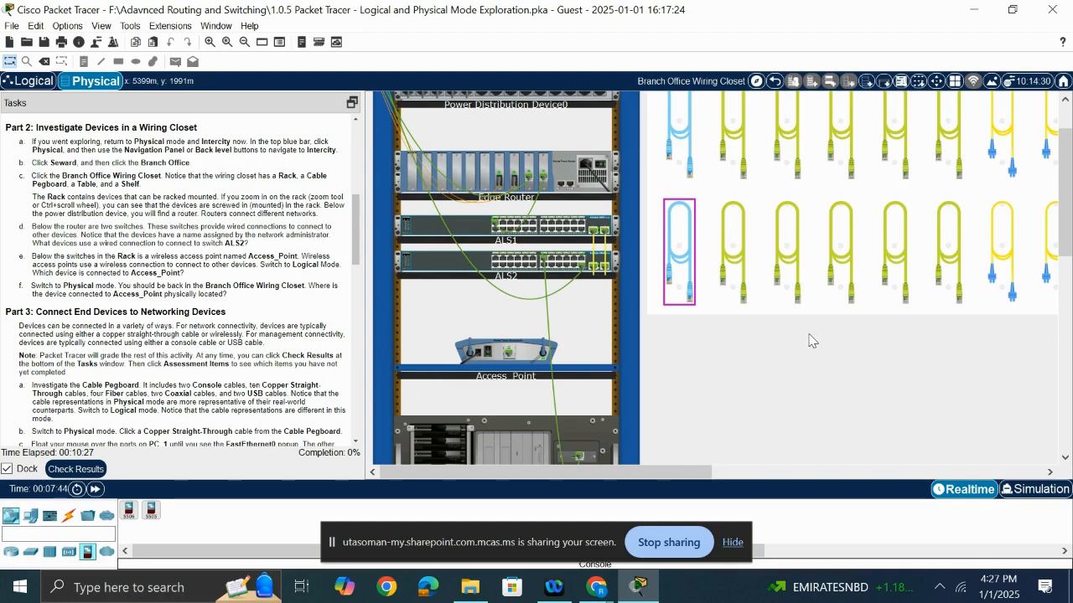
scroll(794, 339, "up", 2)
scroll(792, 339, "up", 2)
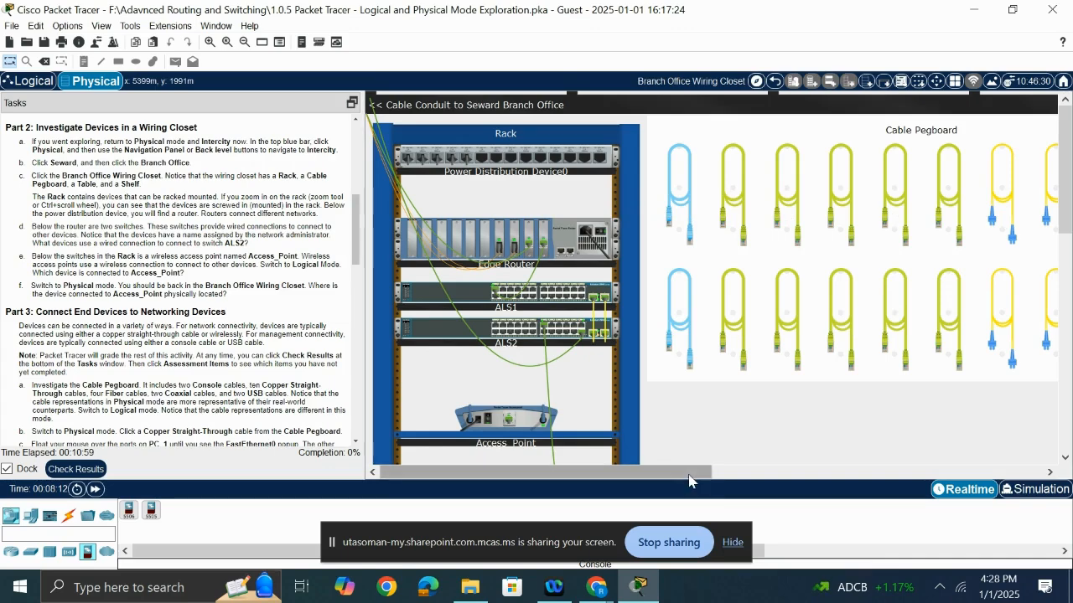
Examine the cable types on the Cable Pegboard and compare them with the cable representations in Logical mode
left_click_drag(689, 480, 791, 474)
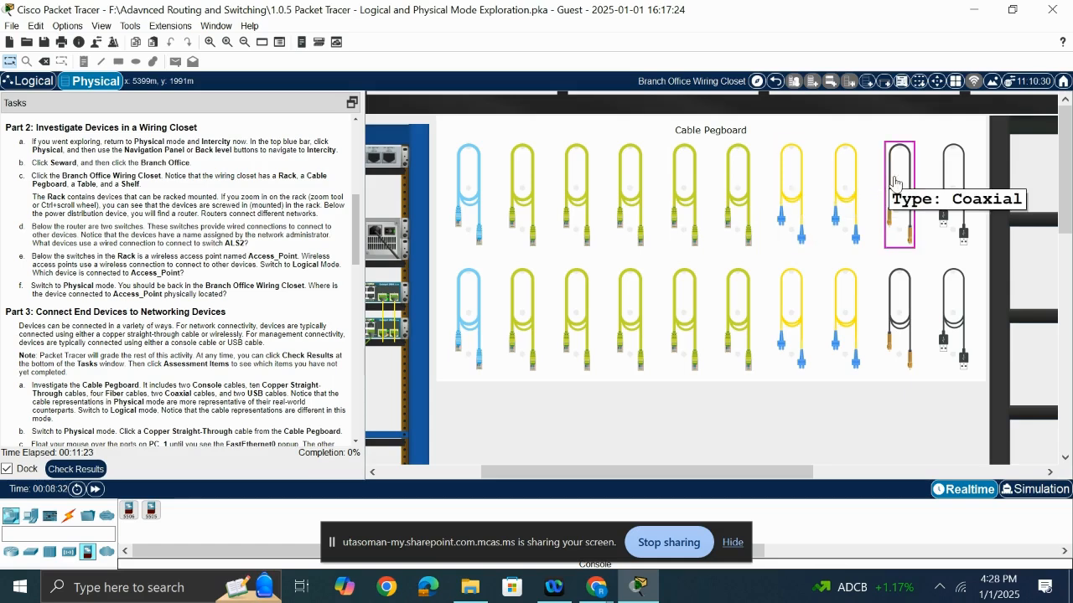
left_click(477, 204)
scroll(126, 410, "down", 1)
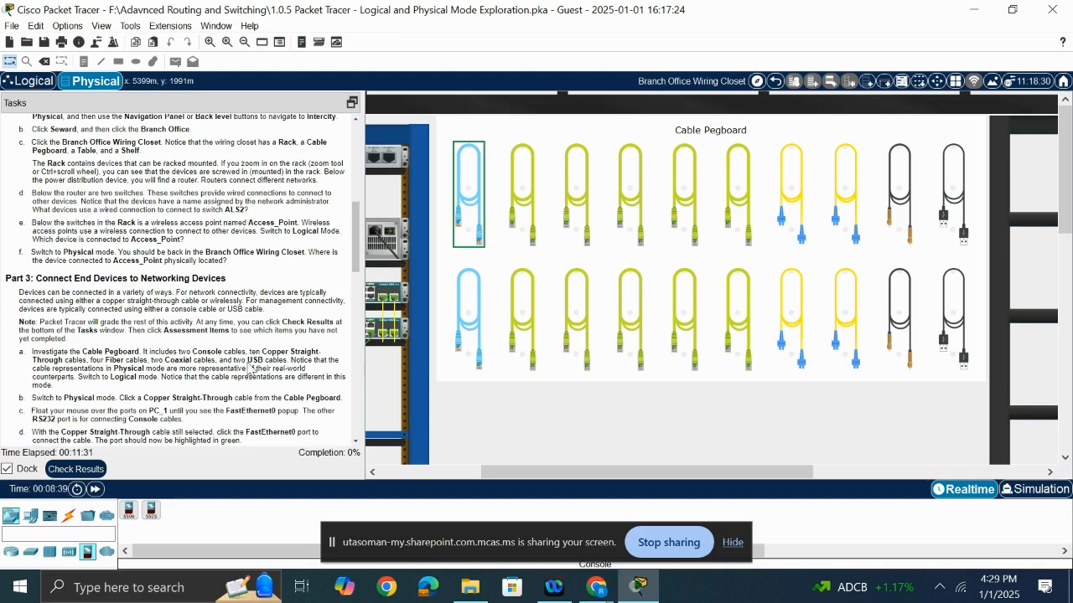
scroll(252, 368, "down", 1)
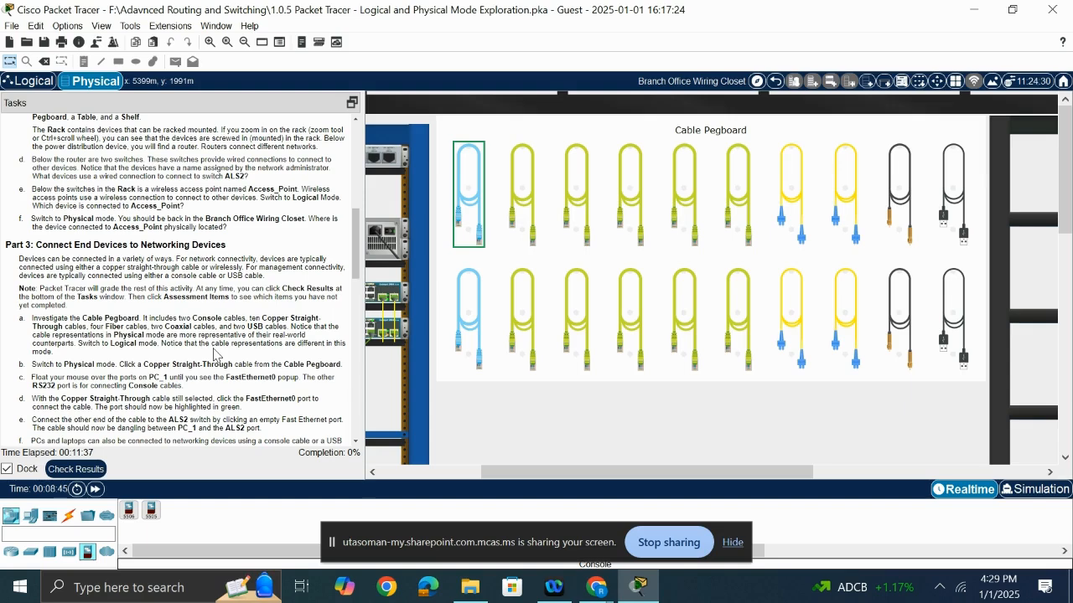
left_click(44, 86)
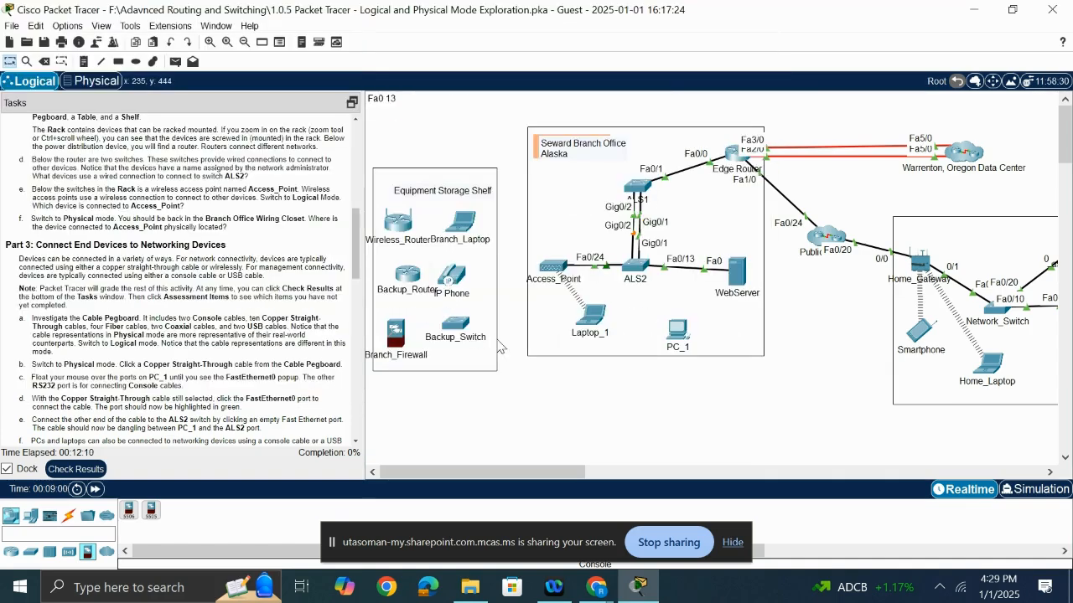
left_click(68, 87)
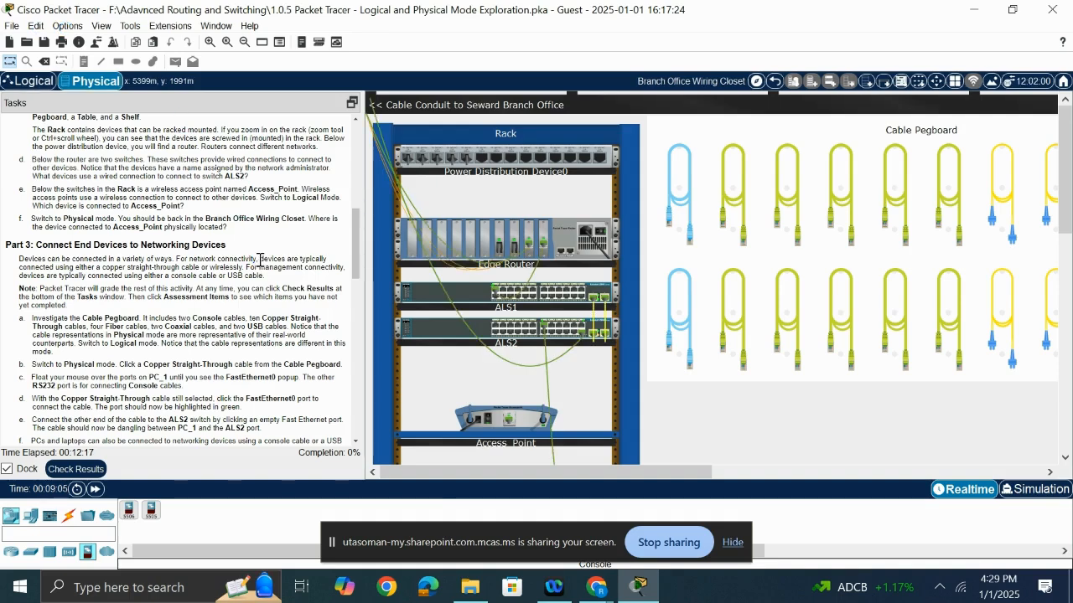
Connect a Copper Straight-Through cable from the Cable Pegboard to the FastEthernet0 port on PC_1
scroll(226, 316, "down", 1)
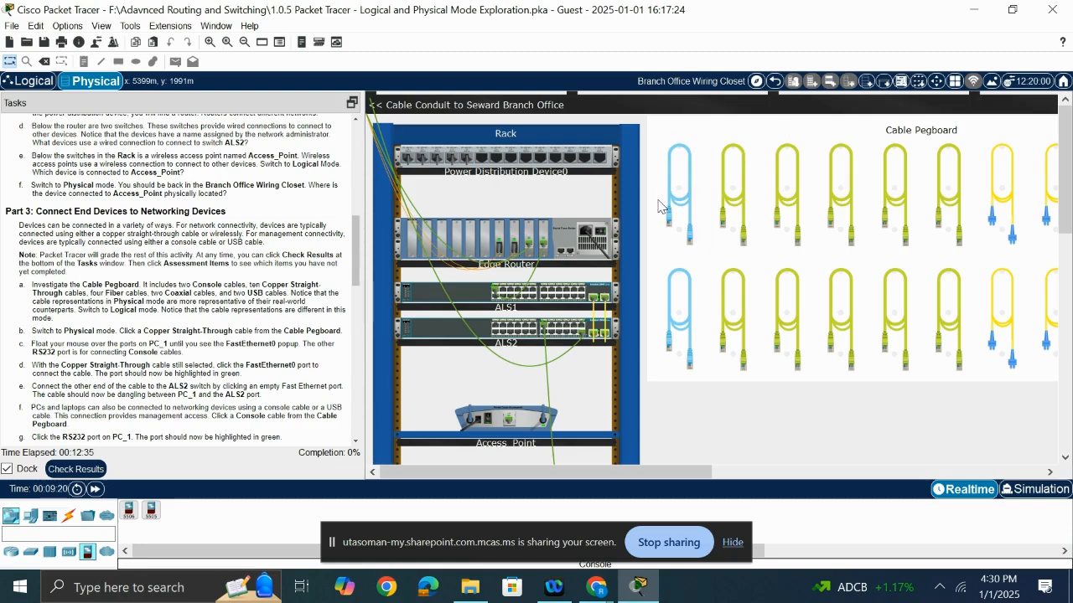
left_click(733, 222)
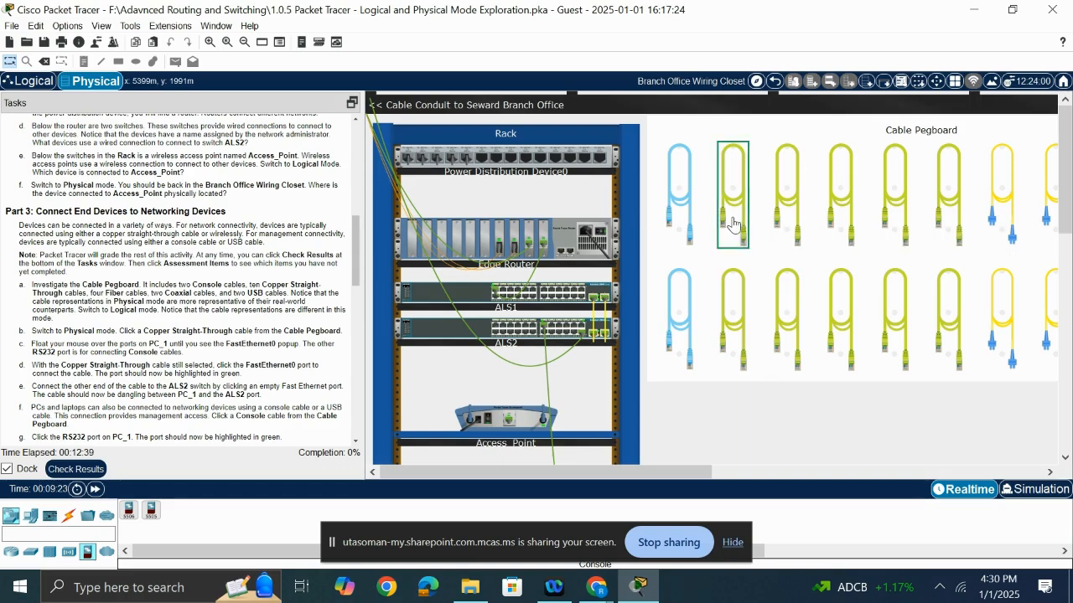
scroll(766, 382, "down", 8)
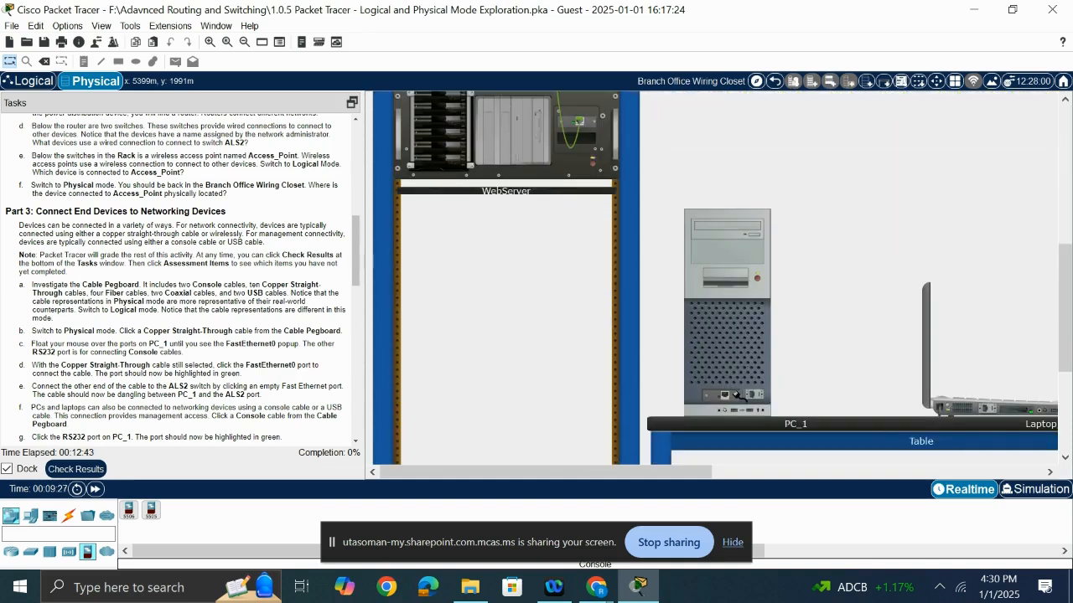
left_click(725, 396)
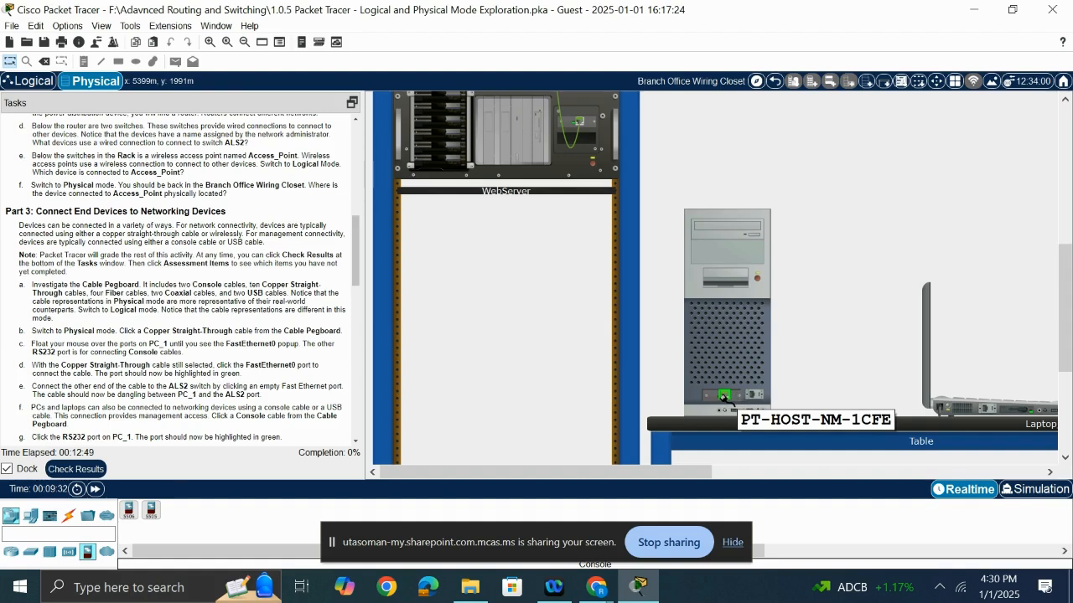
left_click(726, 394)
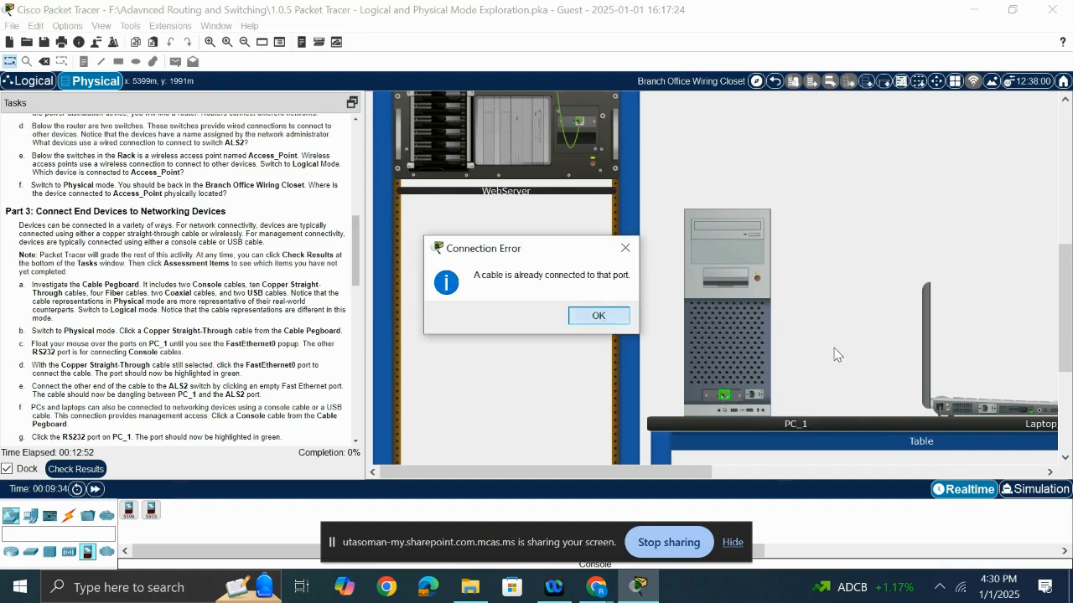
left_click(597, 315)
Connect the other end of PC_1's Copper Straight-Through cable to the first empty Fast Ethernet port on switch ALS2
scroll(824, 298, "up", 1)
scroll(838, 262, "up", 6)
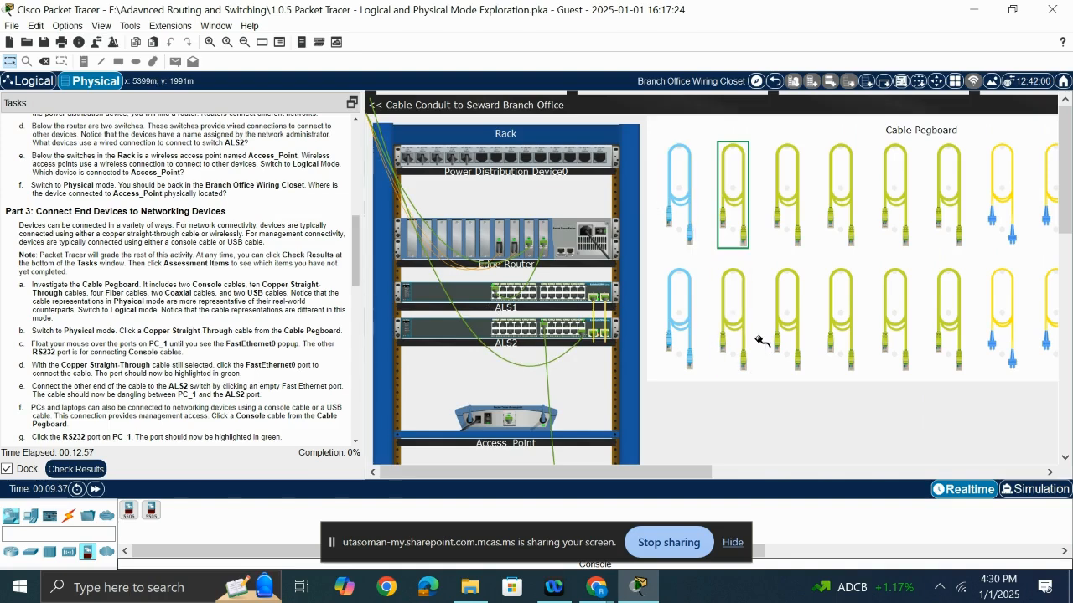
scroll(762, 337, "down", 4)
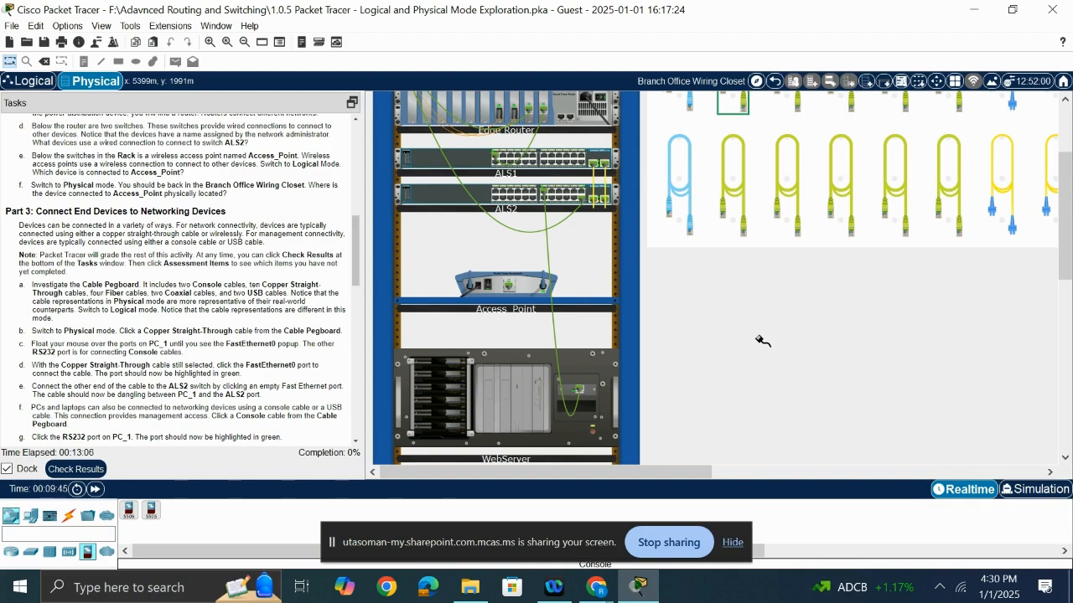
scroll(720, 349, "up", 1)
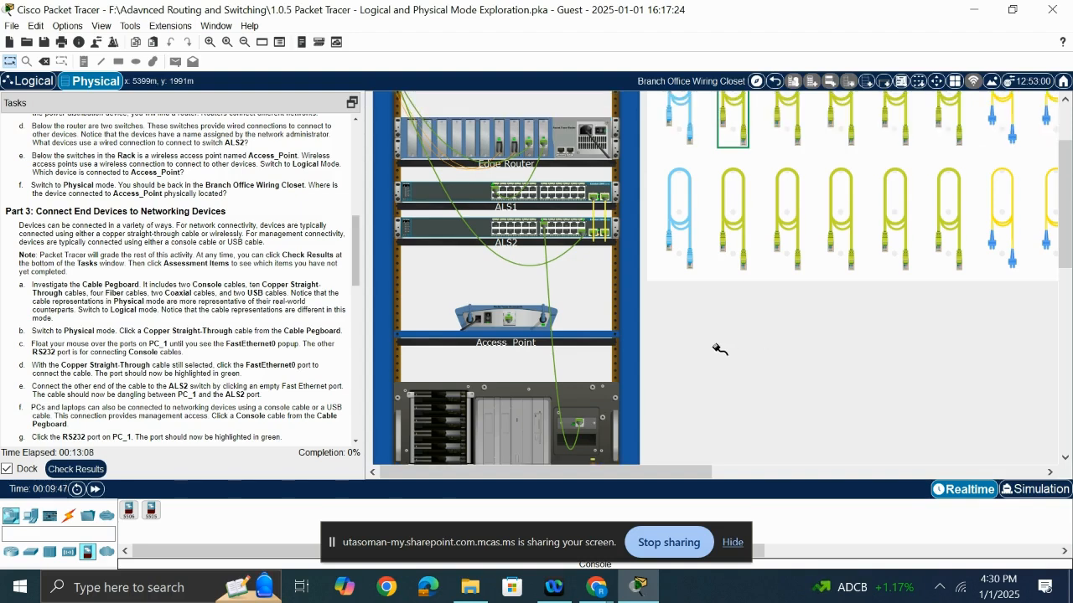
left_click(495, 224)
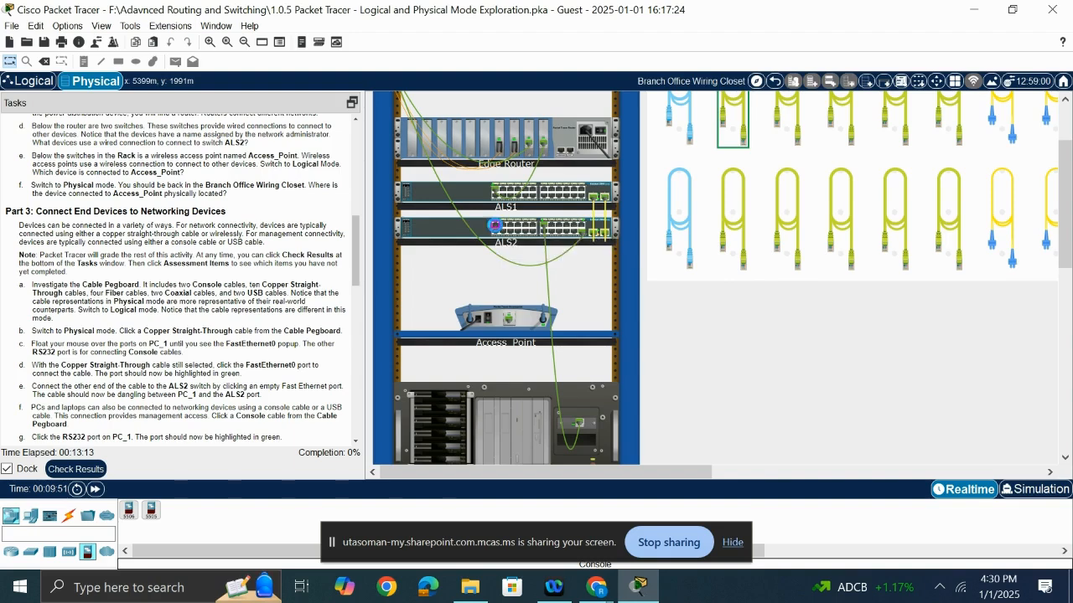
left_click(495, 225)
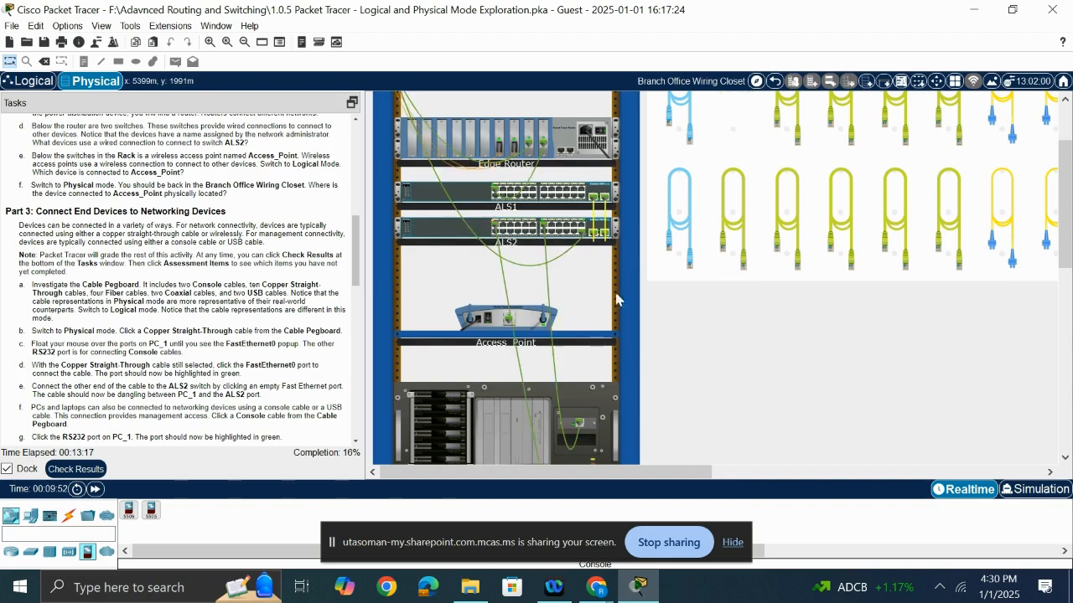
scroll(824, 402, "down", 3)
scroll(824, 403, "down", 4)
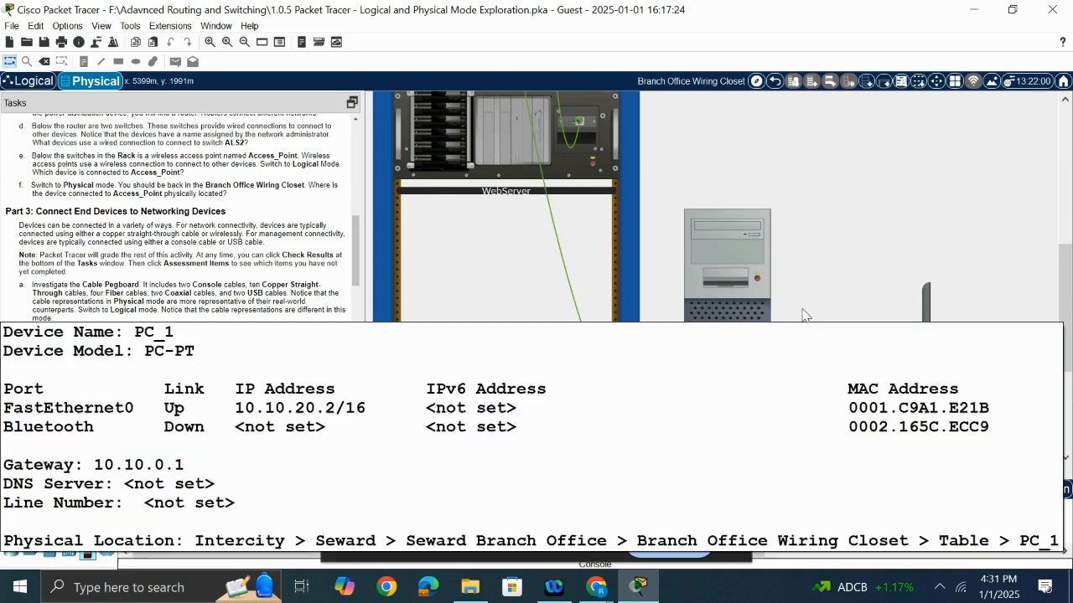
Take a Console cable from the Cable Pegboard and connect it to the RS232 port on PC_1
scroll(802, 307, "up", 5)
left_click(685, 147)
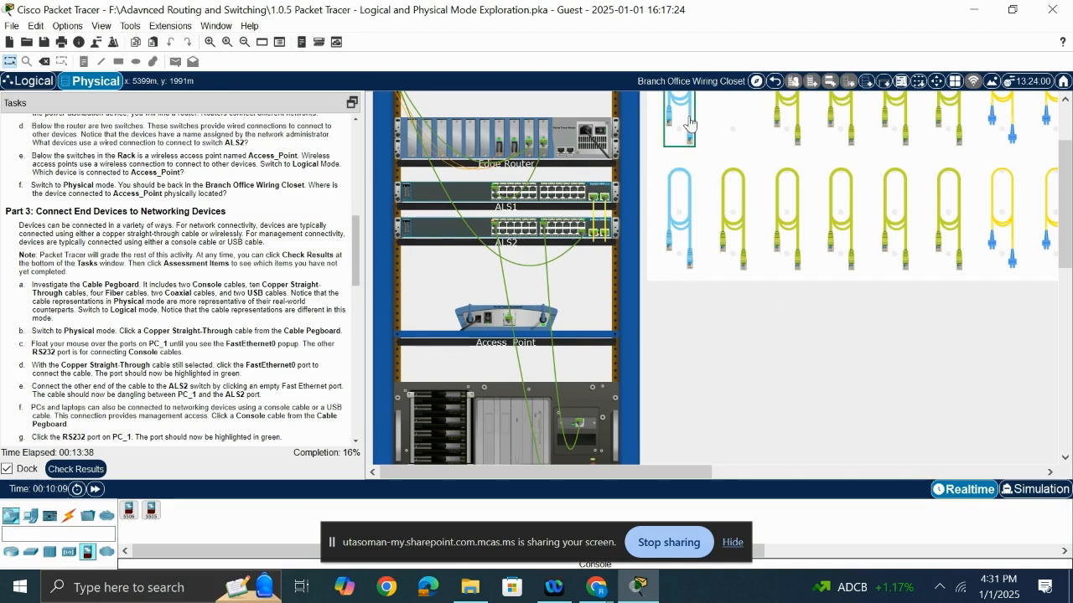
scroll(829, 343, "down", 4)
scroll(830, 344, "down", 3)
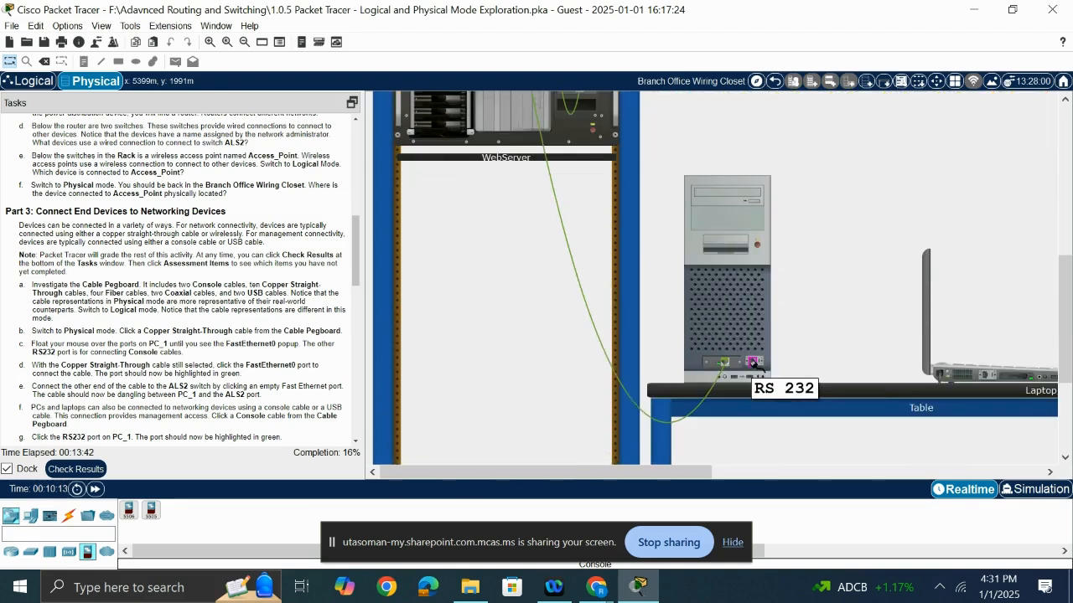
left_click(752, 362)
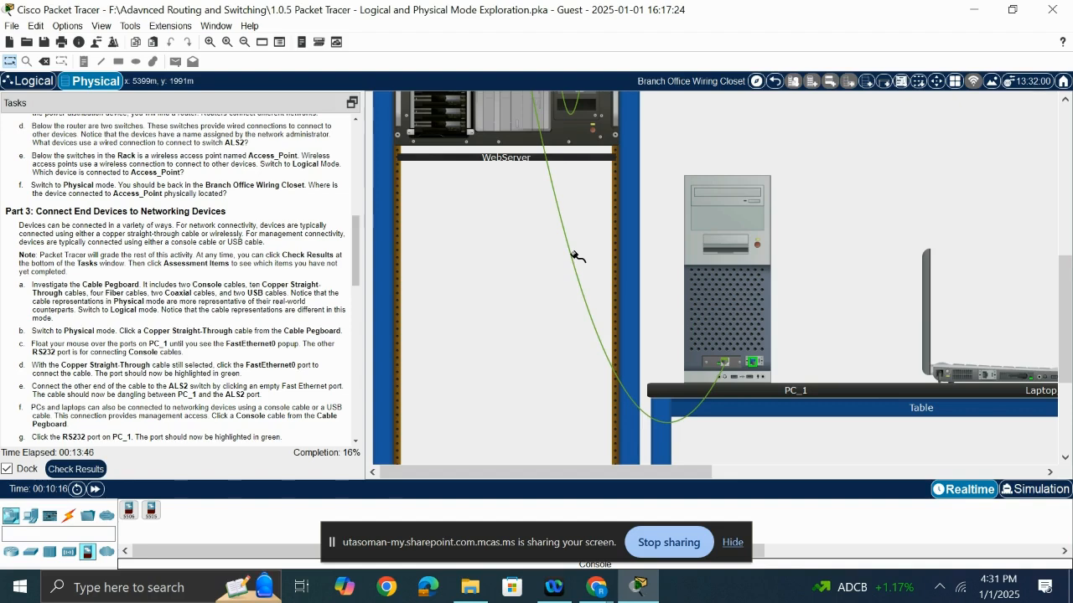
Connect the other end of the Console cable to the Console port on Edge_Router in the Rack
scroll(263, 365, "down", 3)
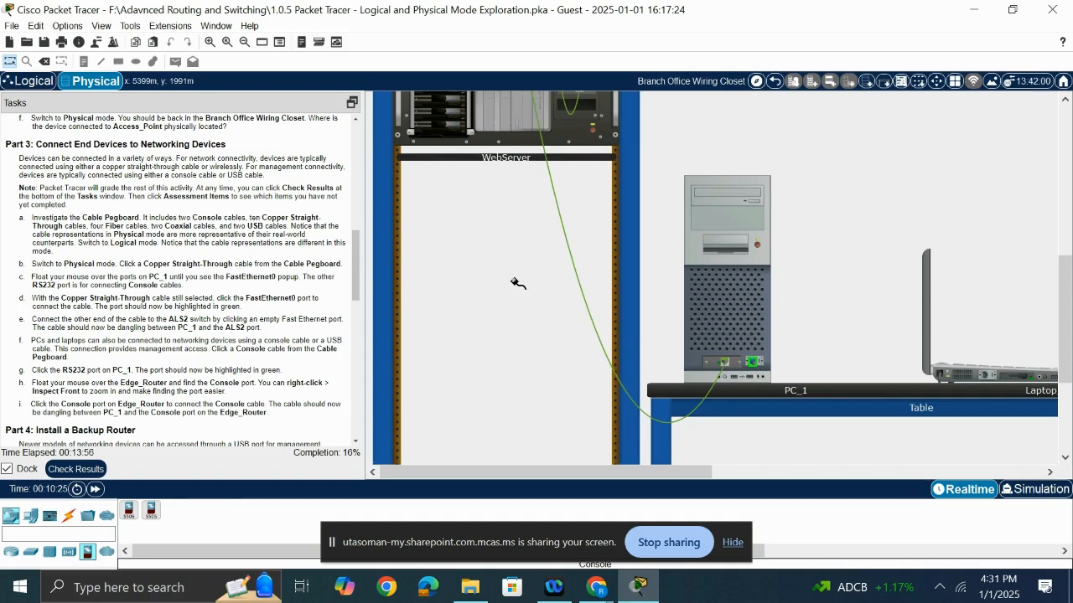
scroll(518, 283, "up", 5)
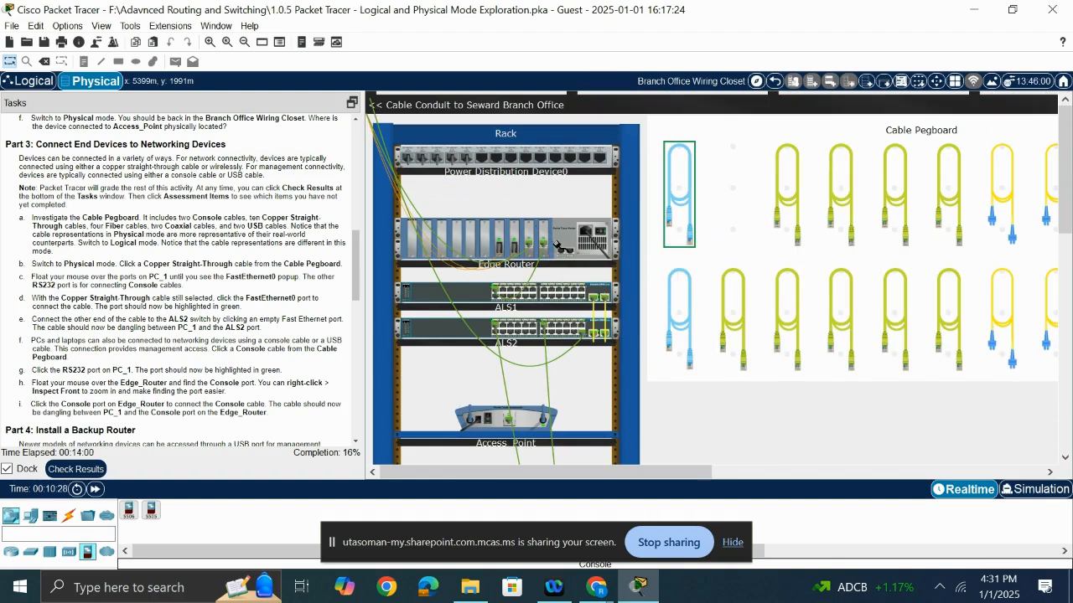
left_click(558, 244)
scroll(558, 244, "up", 2)
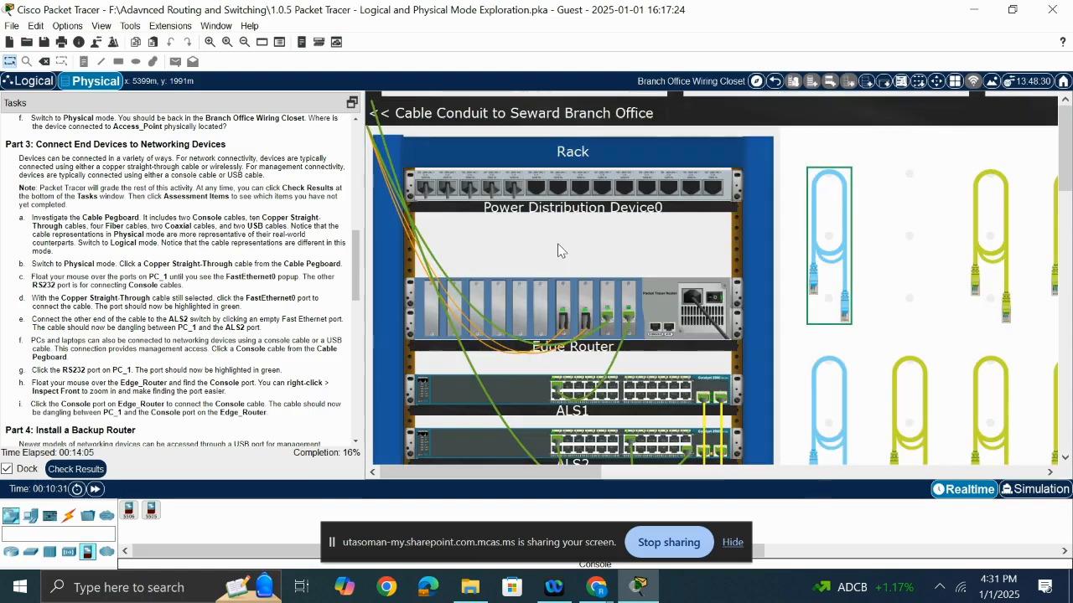
left_click(656, 332)
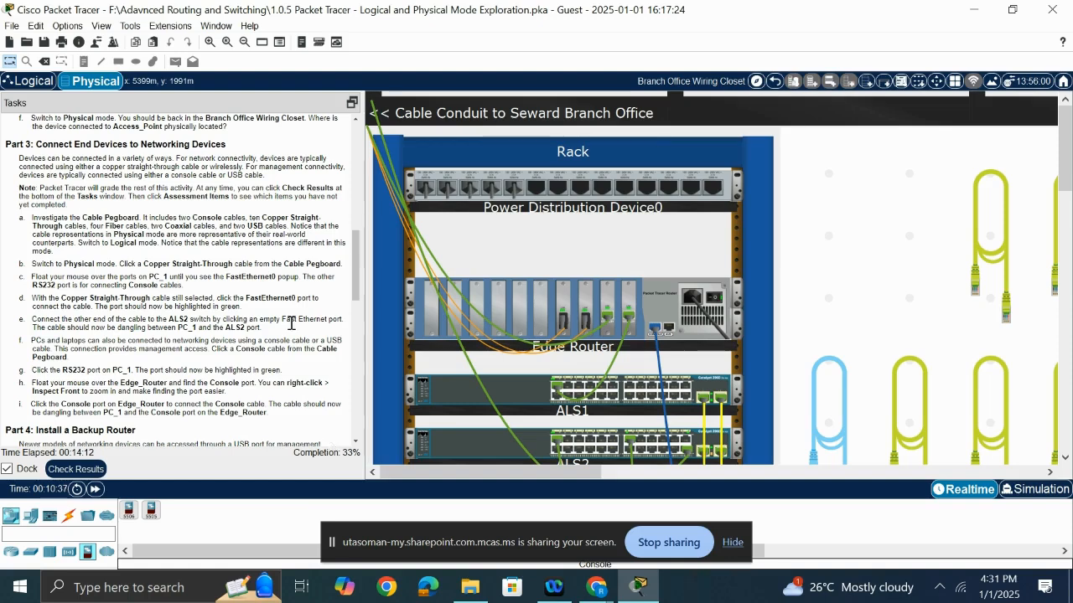
Read the Part 4 backup router instructions and investigate the uninstalled devices stored on the Shelf
scroll(291, 322, "down", 3)
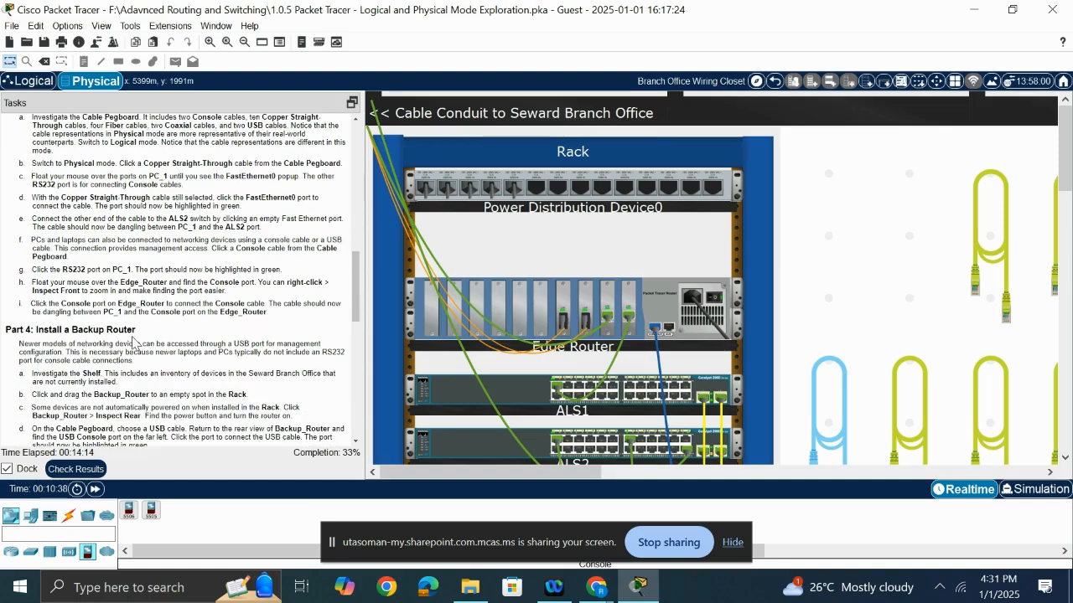
scroll(169, 312, "down", 2)
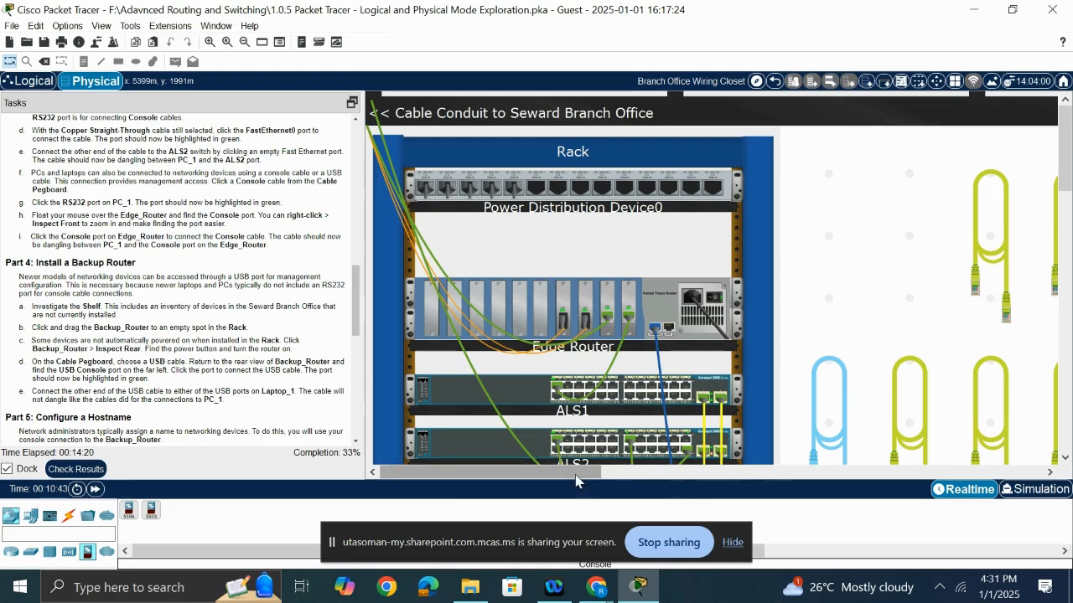
left_click_drag(587, 474, 998, 468)
scroll(867, 386, "down", 3)
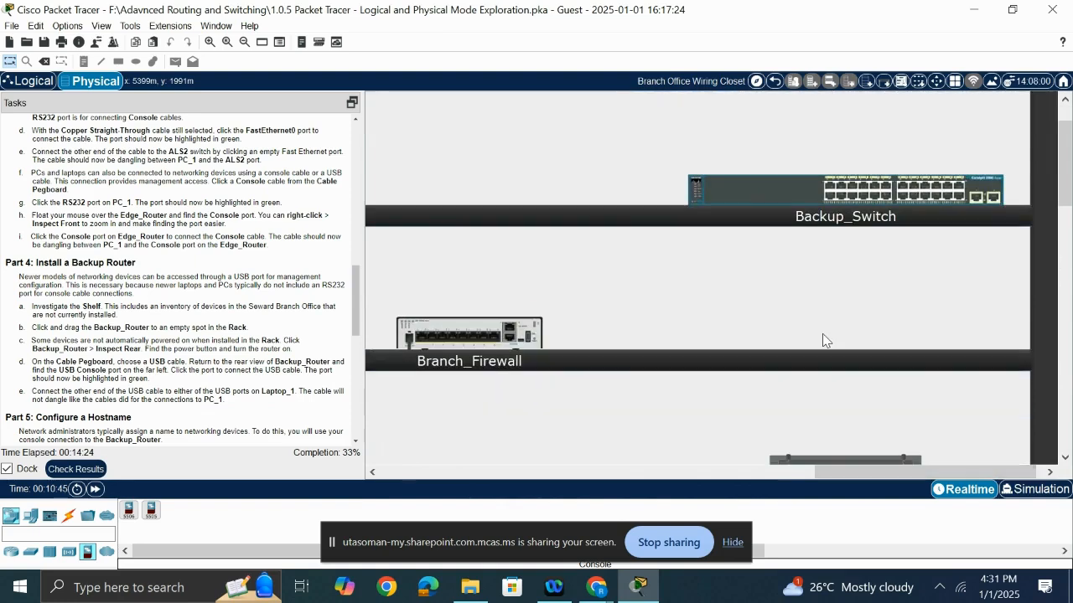
scroll(665, 365, "down", 2)
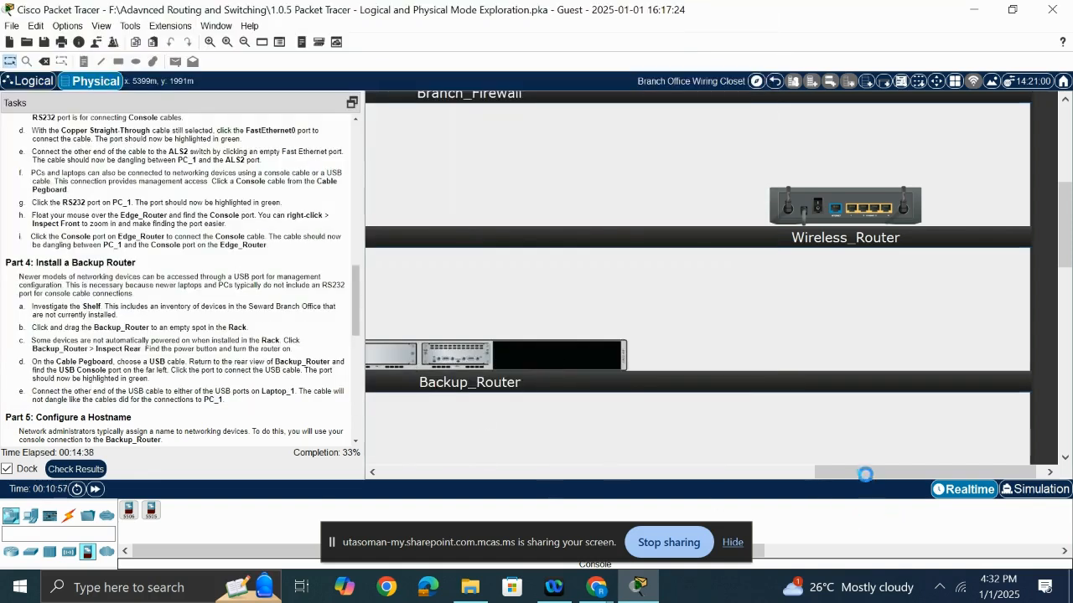
Move Backup_Router from the Shelf into the empty Rack spot below the WebServer
left_click_drag(853, 482, 665, 482)
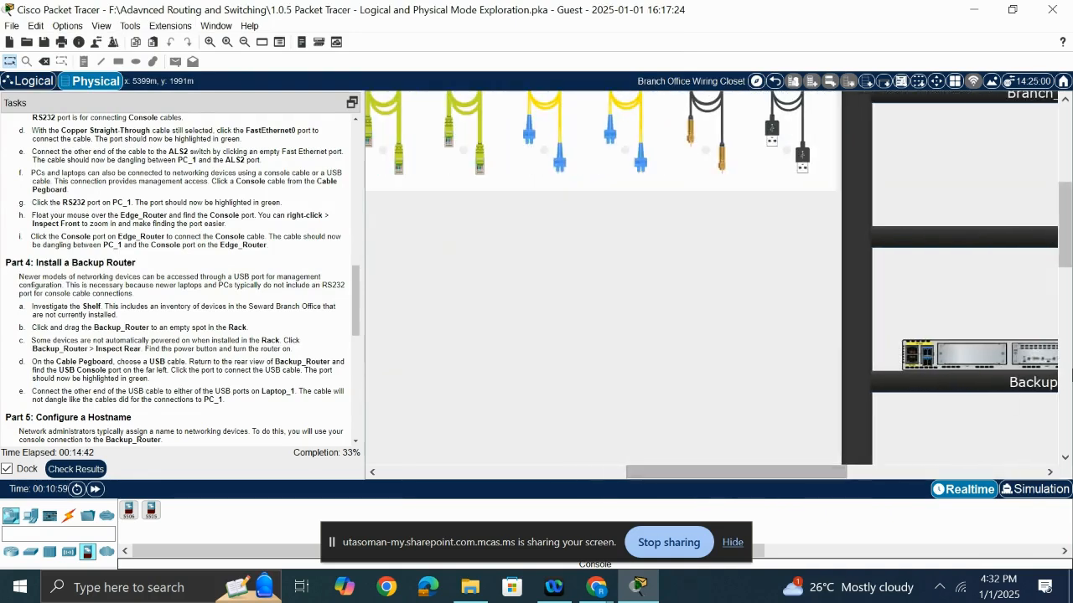
left_click_drag(1005, 362, 584, 410)
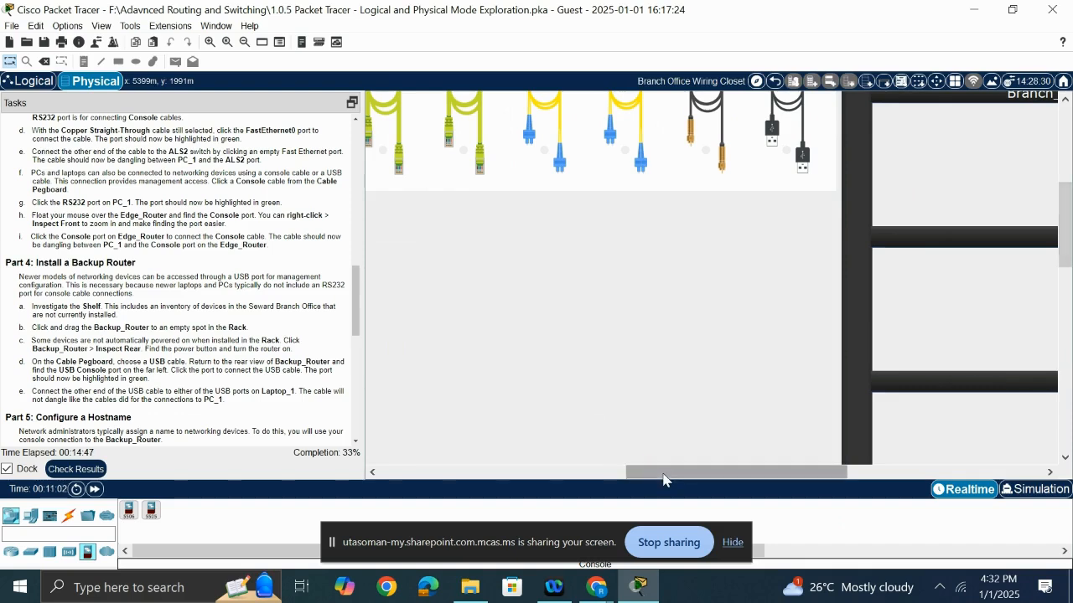
scroll(746, 356, "down", 3)
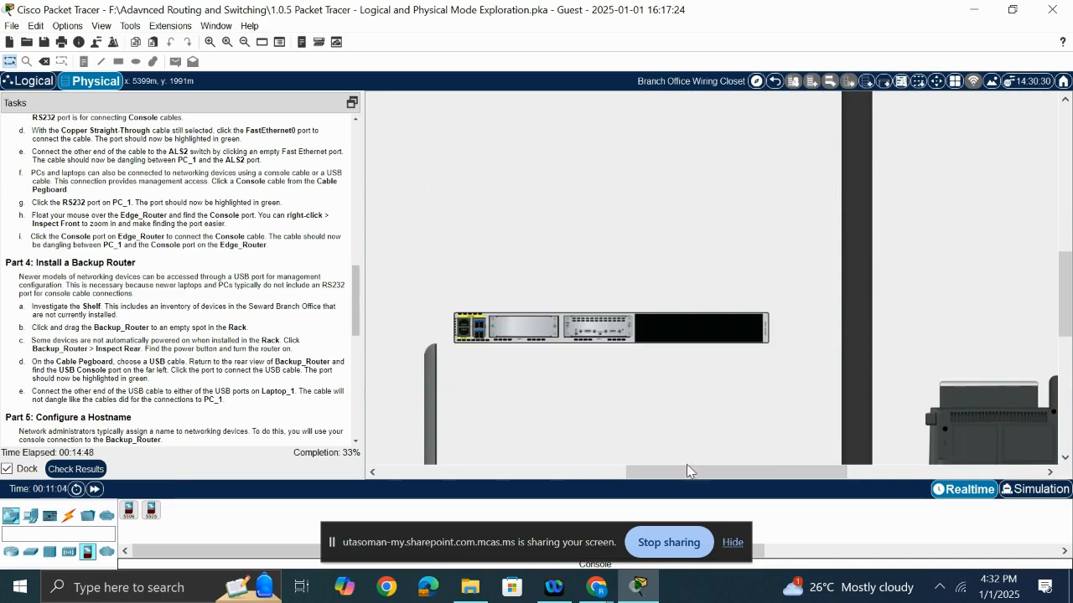
left_click_drag(690, 473, 537, 481)
left_click_drag(978, 329, 399, 312)
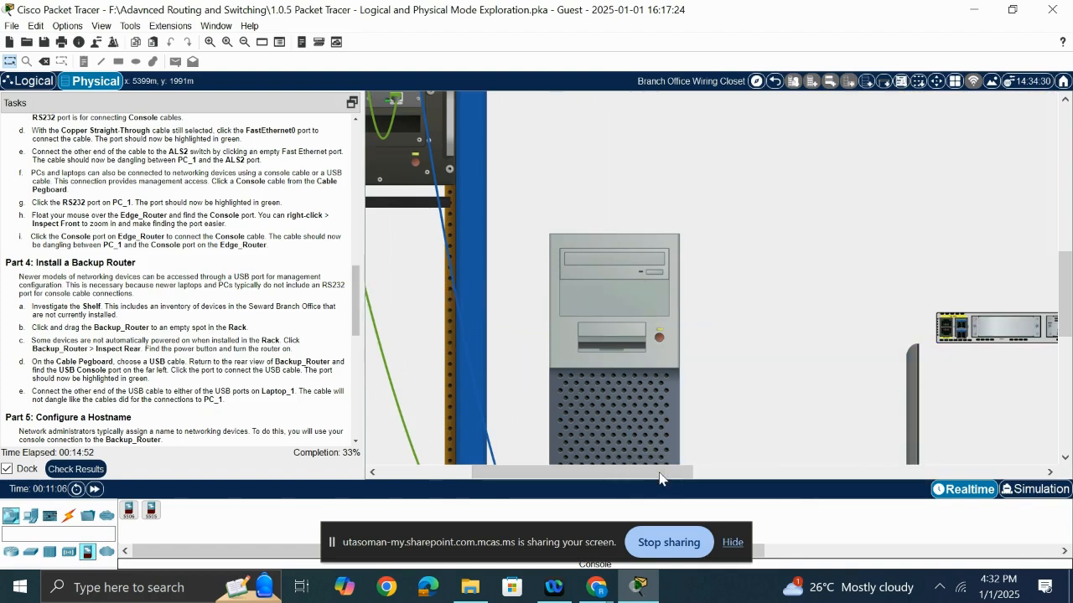
left_click_drag(496, 475, 404, 475)
scroll(576, 368, "up", 10)
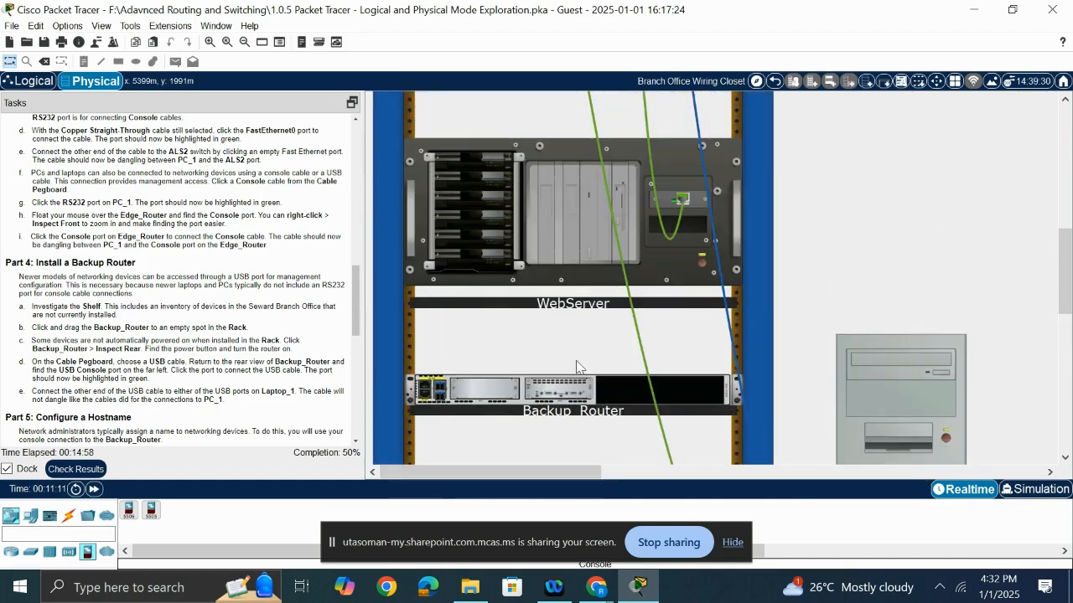
scroll(576, 367, "down", 10)
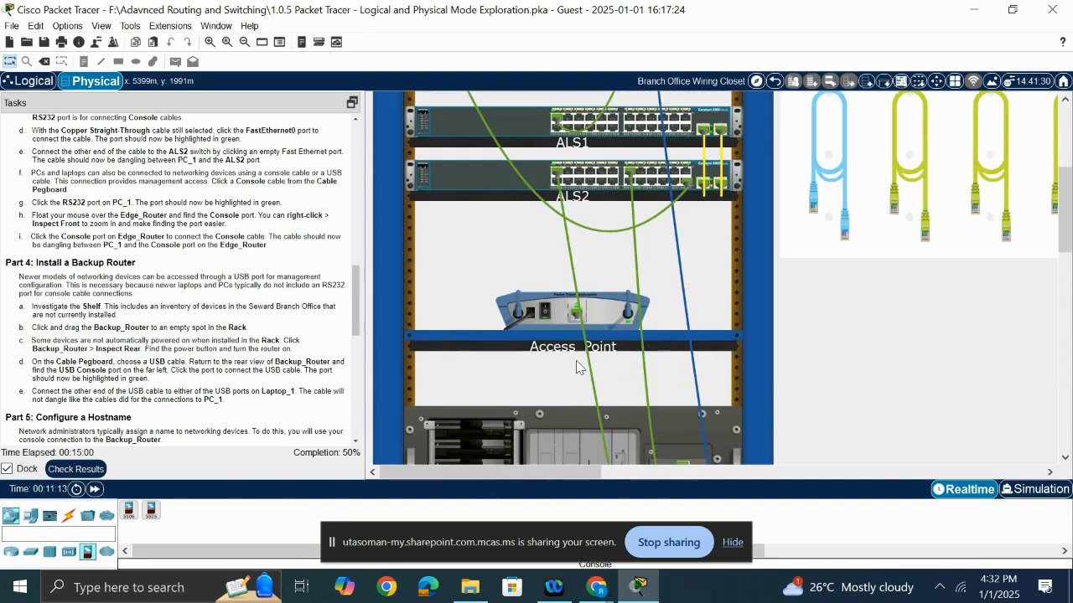
scroll(575, 367, "down", 2)
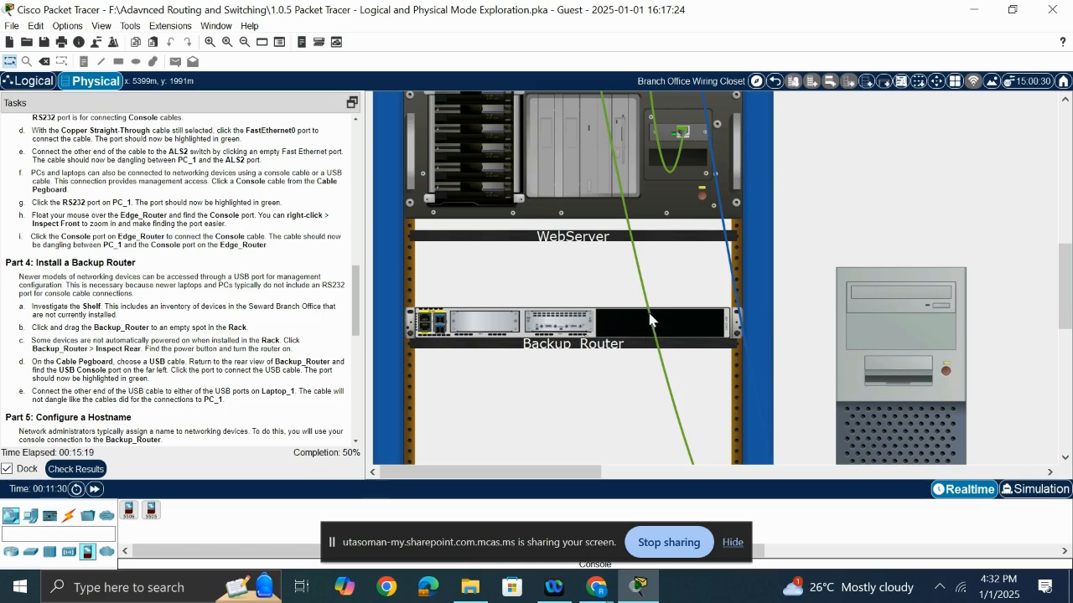
Inspect the rear of Backup_Router, zoomed out to show the whole panel, and turn on its power switch
left_click(608, 331)
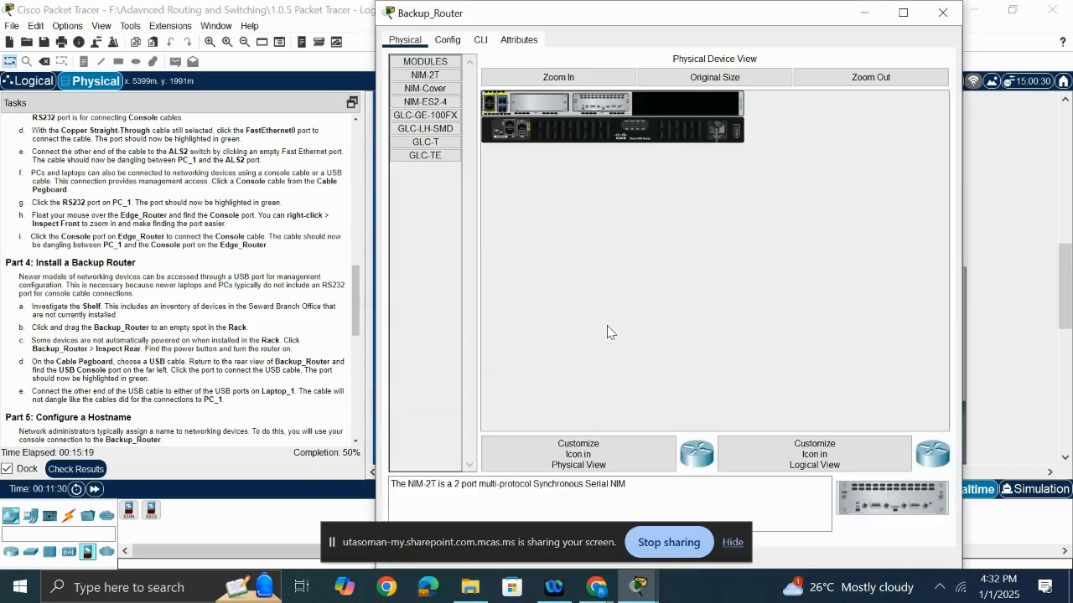
left_click(935, 15)
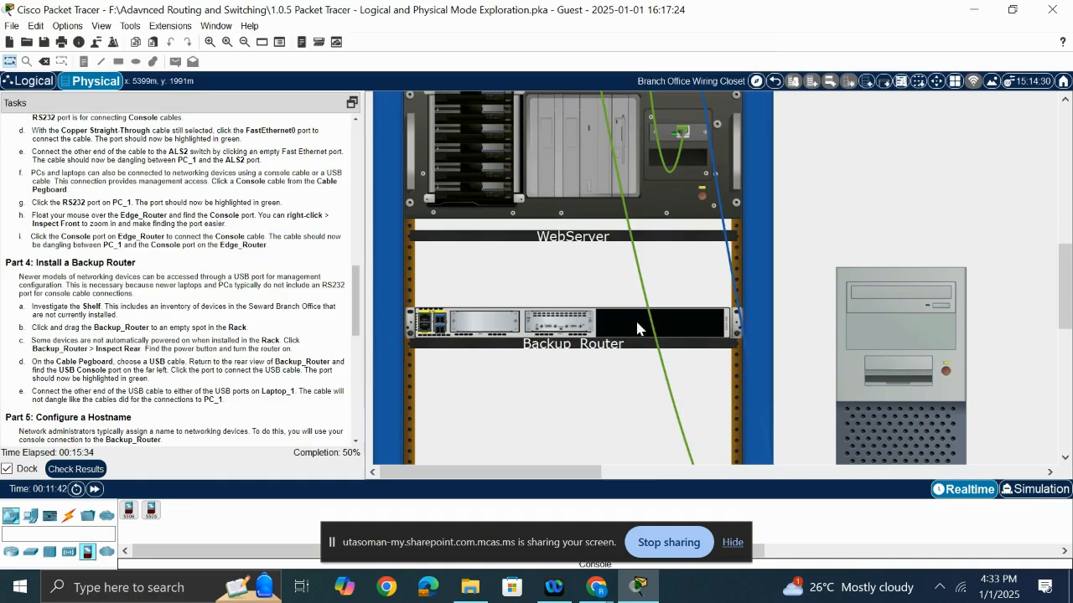
right_click(631, 327)
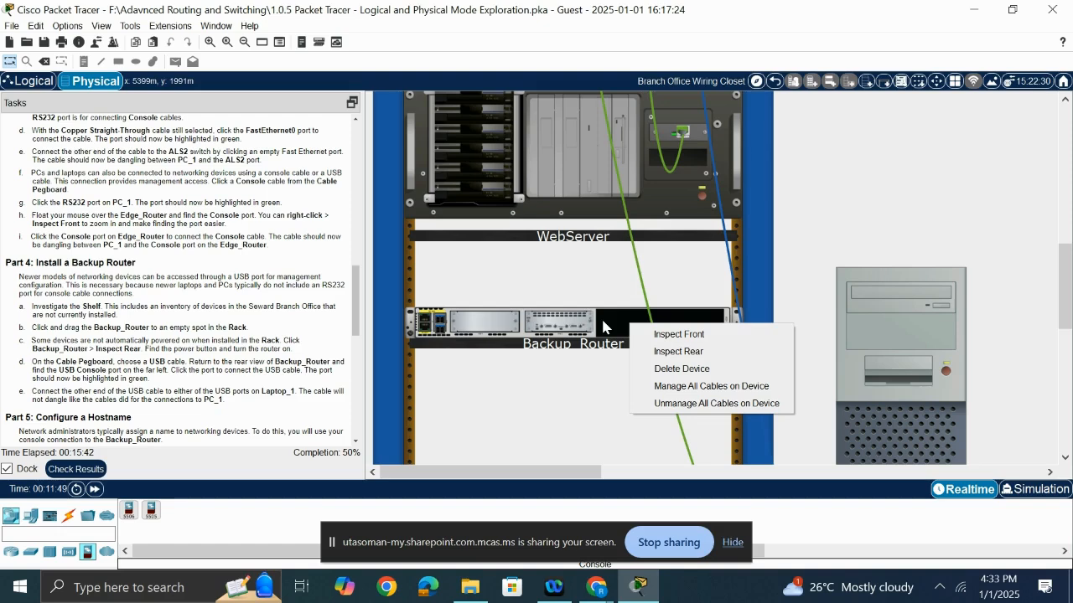
left_click(682, 358)
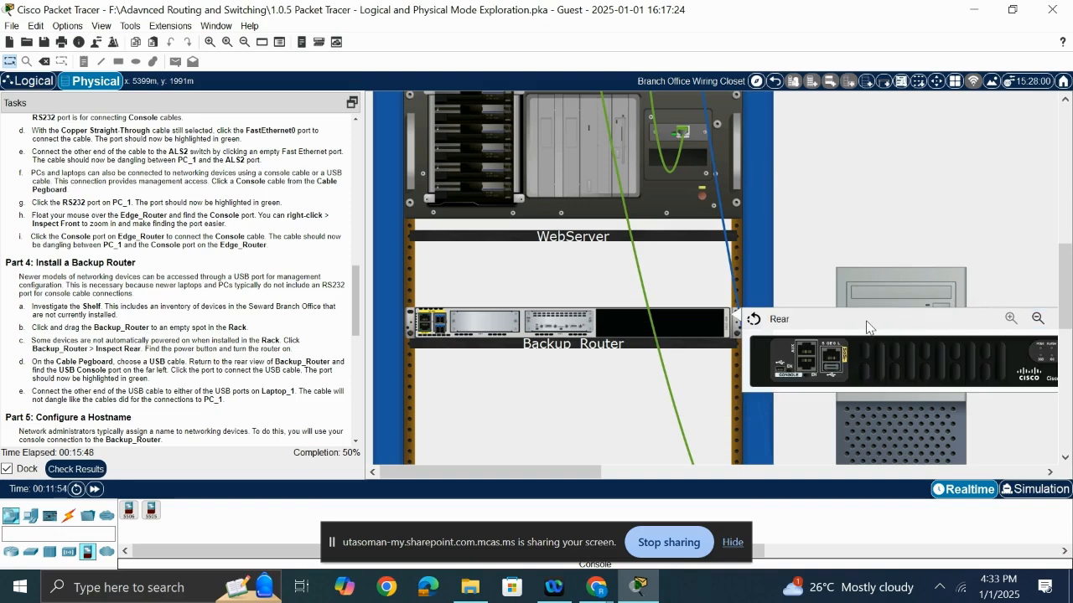
left_click_drag(758, 549, 986, 553)
left_click(732, 543)
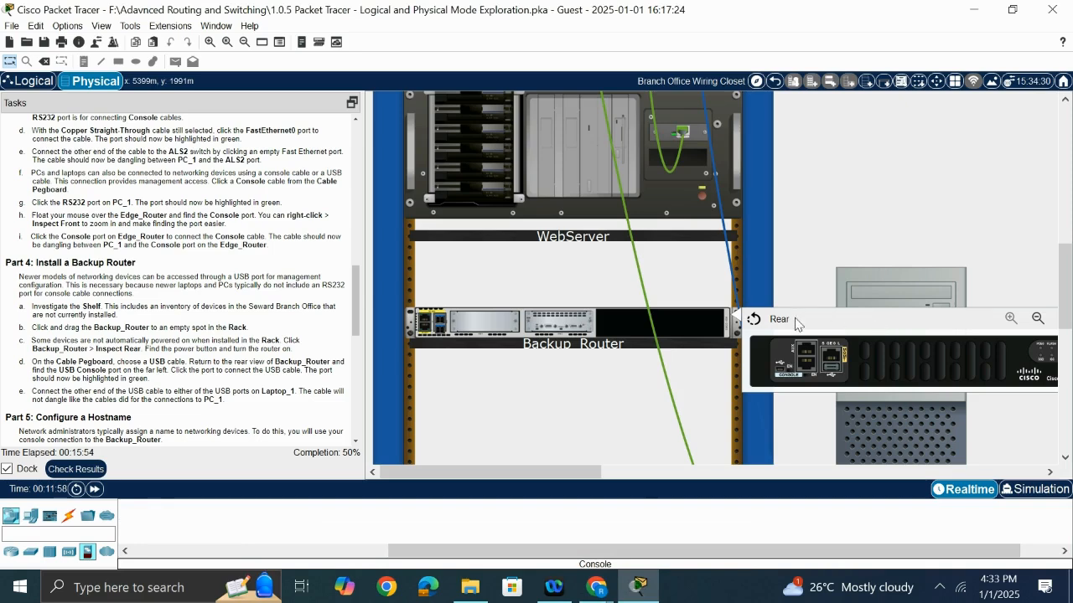
left_click(1038, 321)
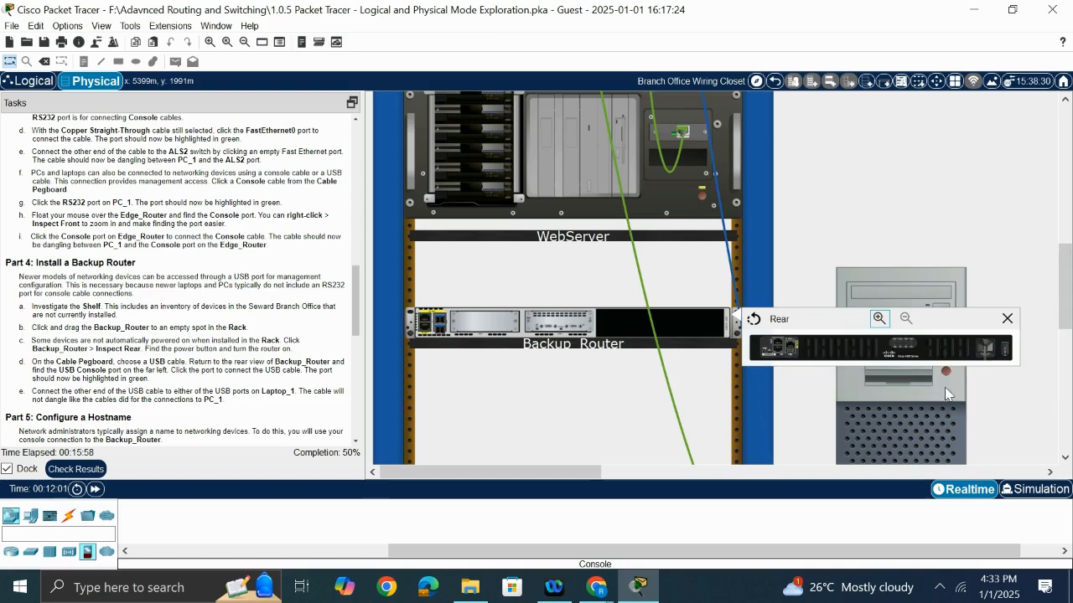
left_click(1005, 352)
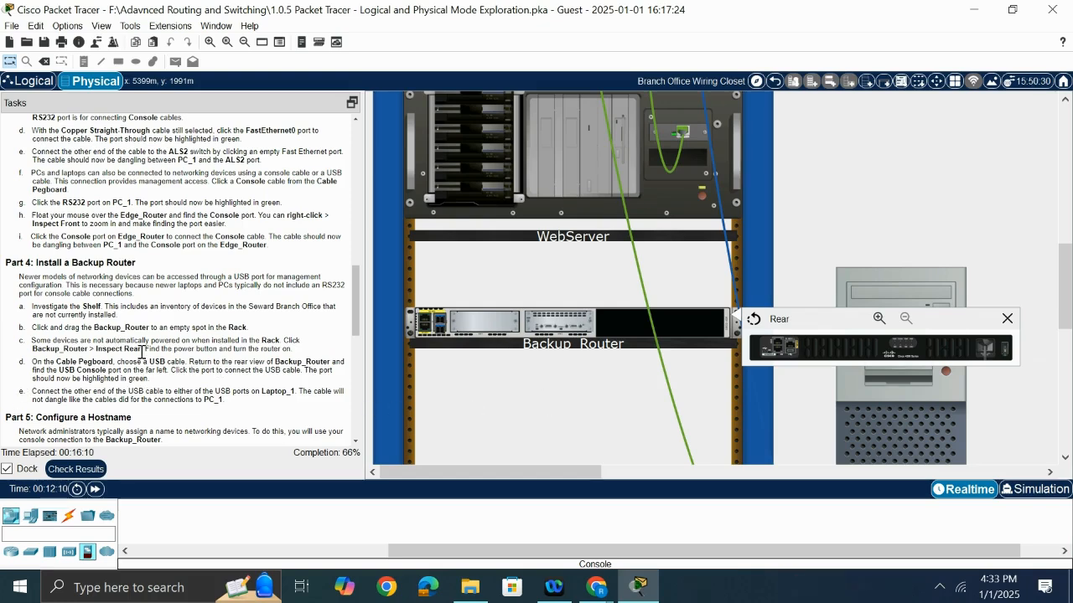
Take a USB cable from the Cable Pegboard and connect it to the USB Console port on the rear of Backup_Router
scroll(969, 184, "up", 1)
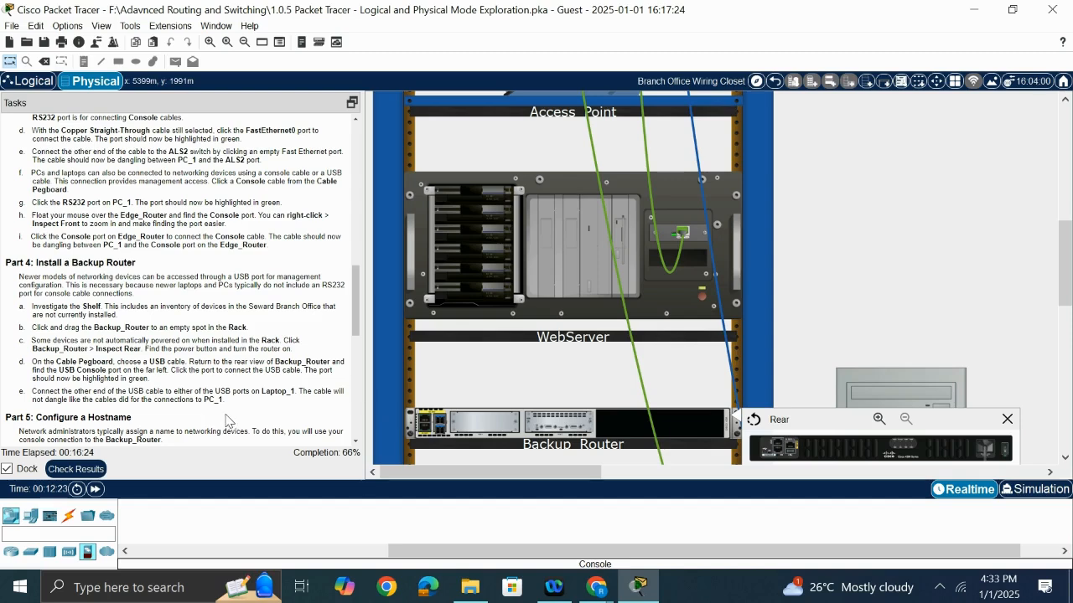
scroll(979, 238, "up", 5)
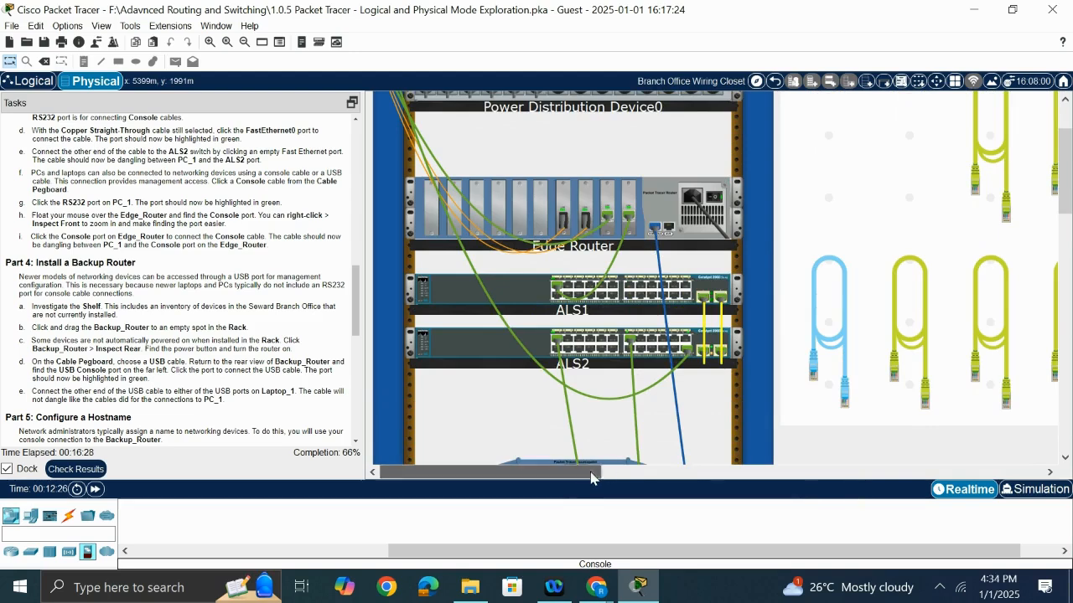
left_click_drag(591, 471, 829, 470)
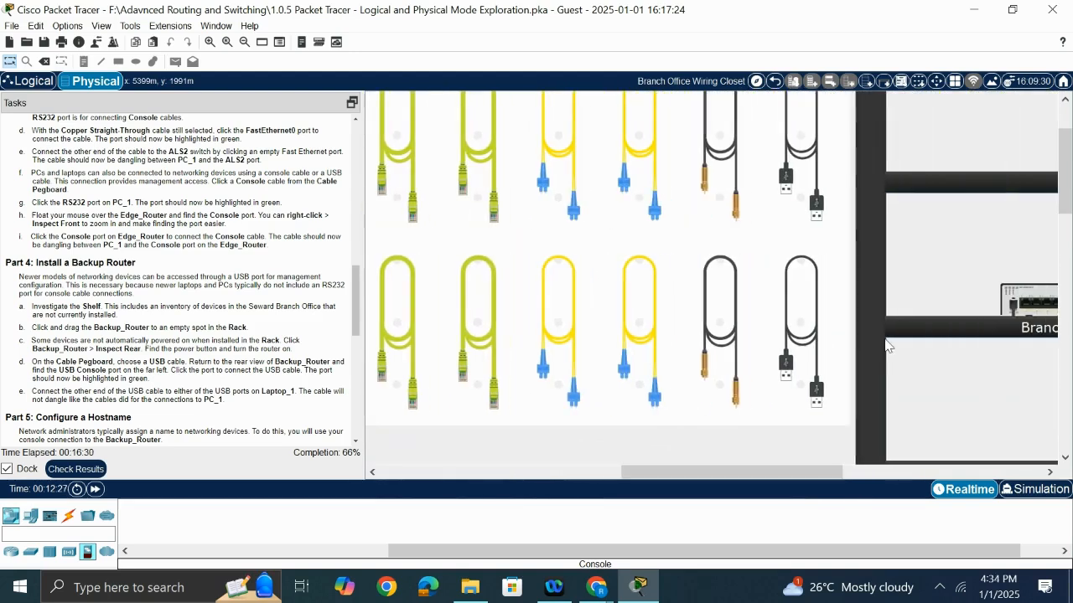
left_click(787, 191)
scroll(587, 369, "down", 4)
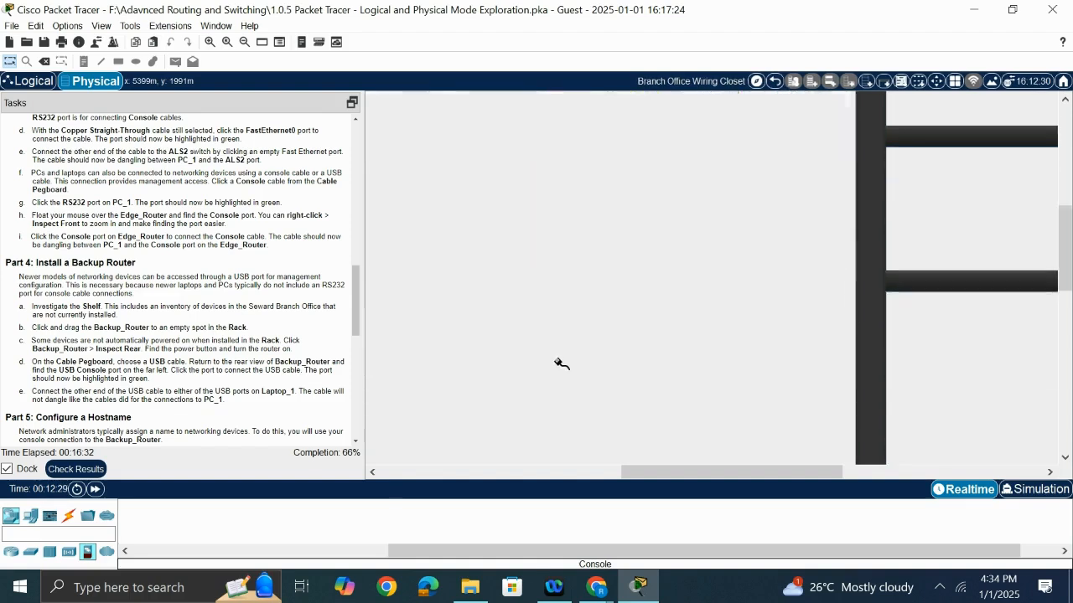
left_click_drag(652, 472, 435, 467)
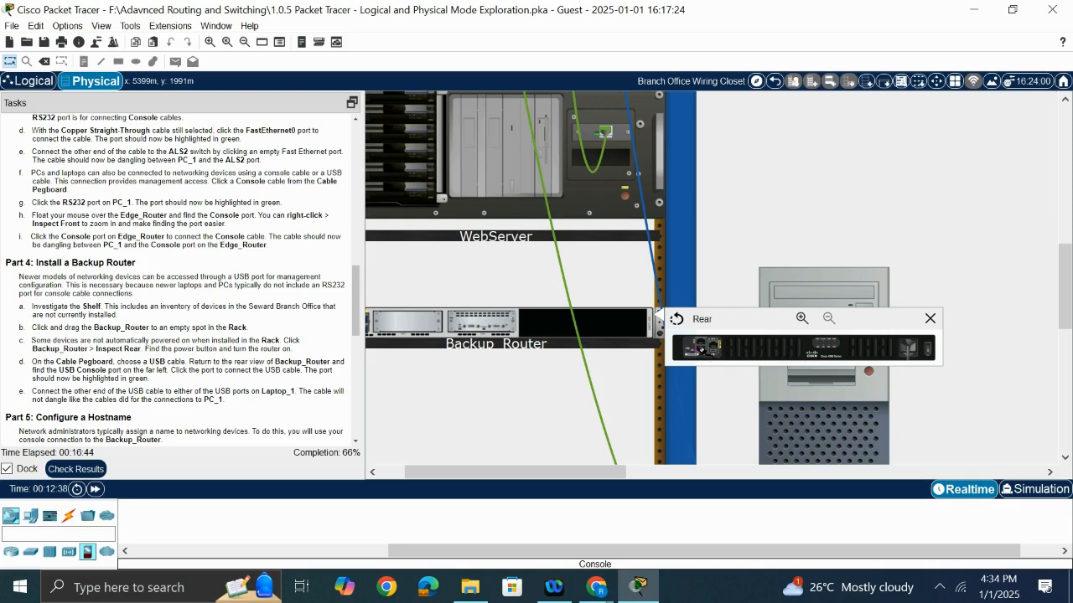
left_click(704, 349)
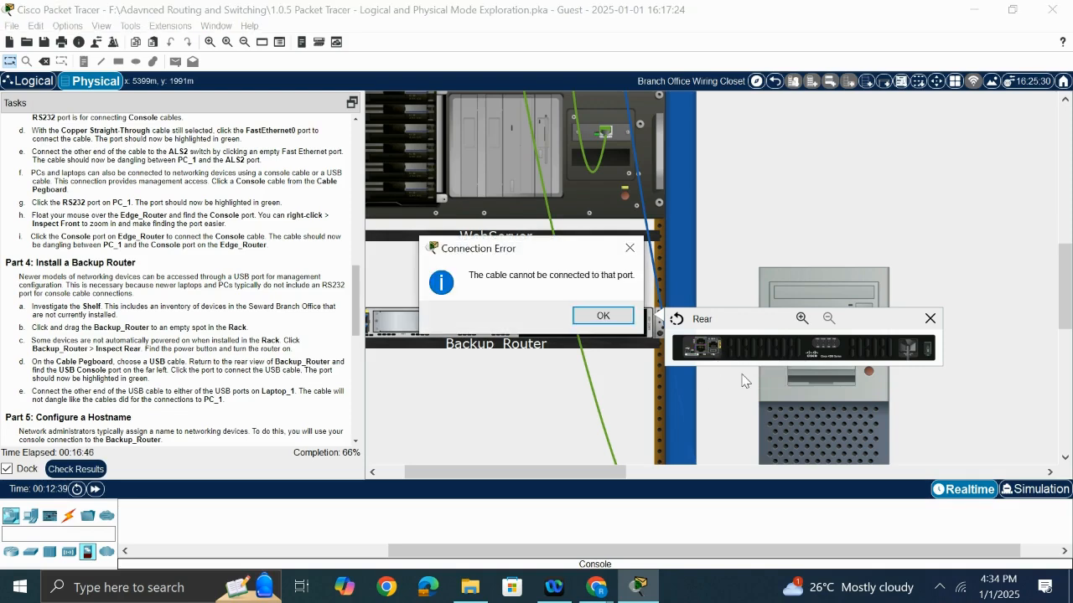
left_click(604, 318)
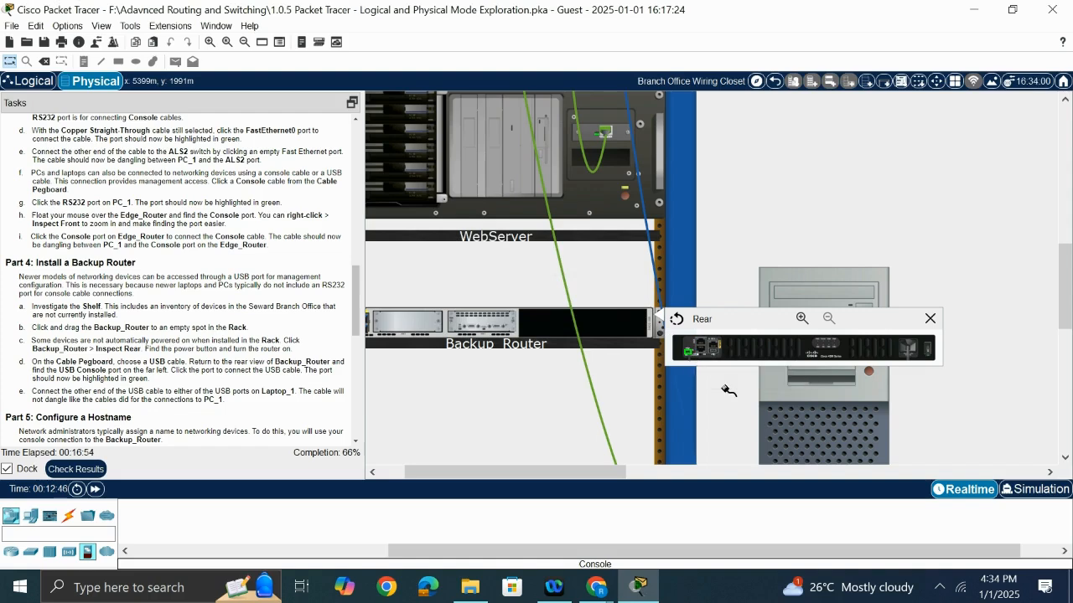
Connect the other end of the USB cable to a USB port on Laptop_1 on the Table
scroll(795, 411, "down", 1)
scroll(794, 410, "down", 3)
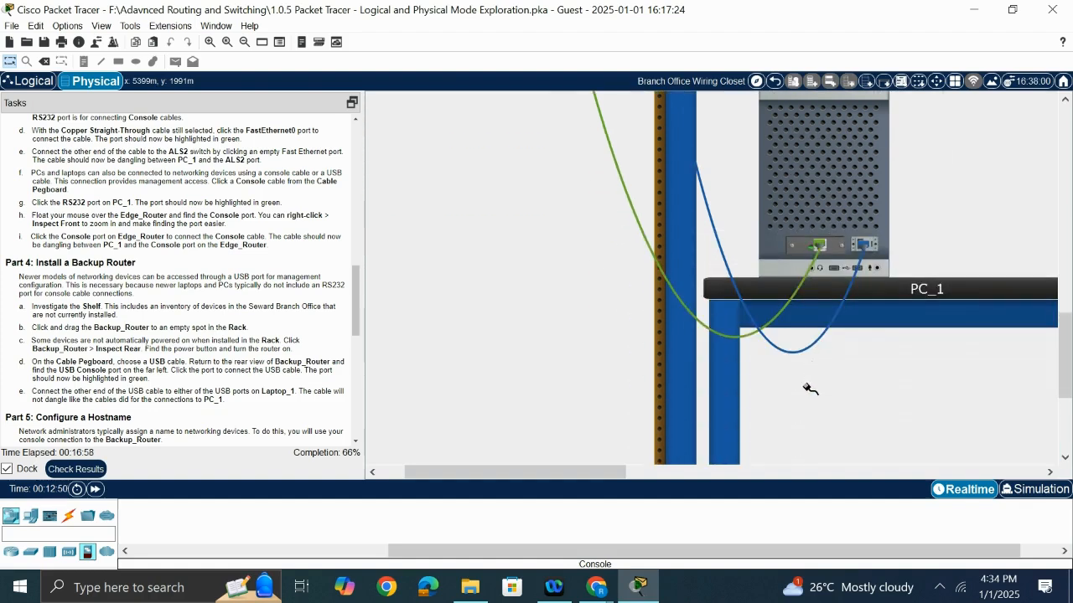
left_click_drag(624, 475, 772, 482)
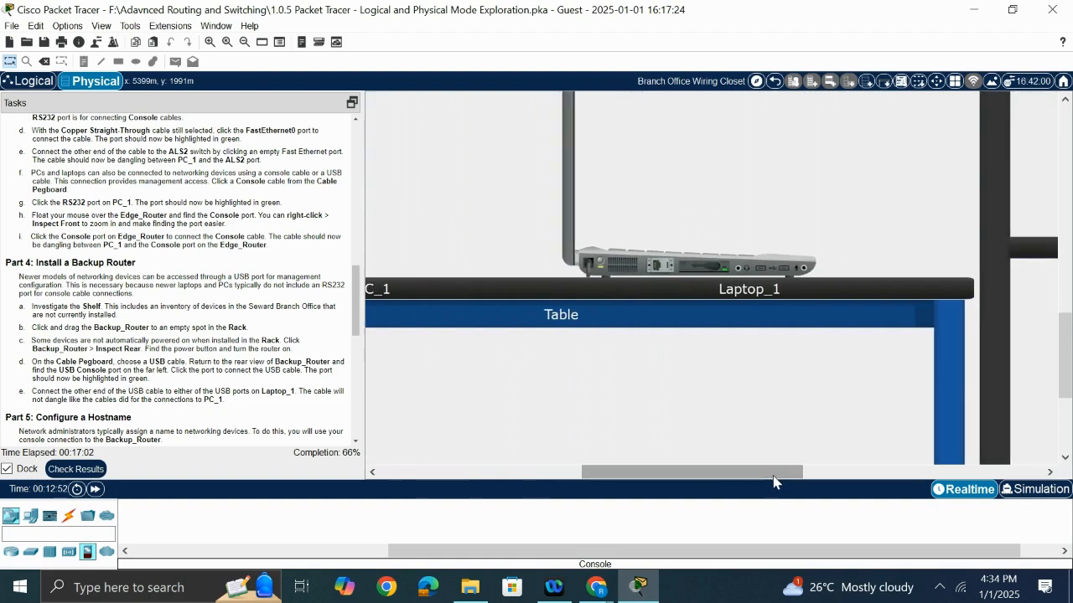
left_click(787, 269)
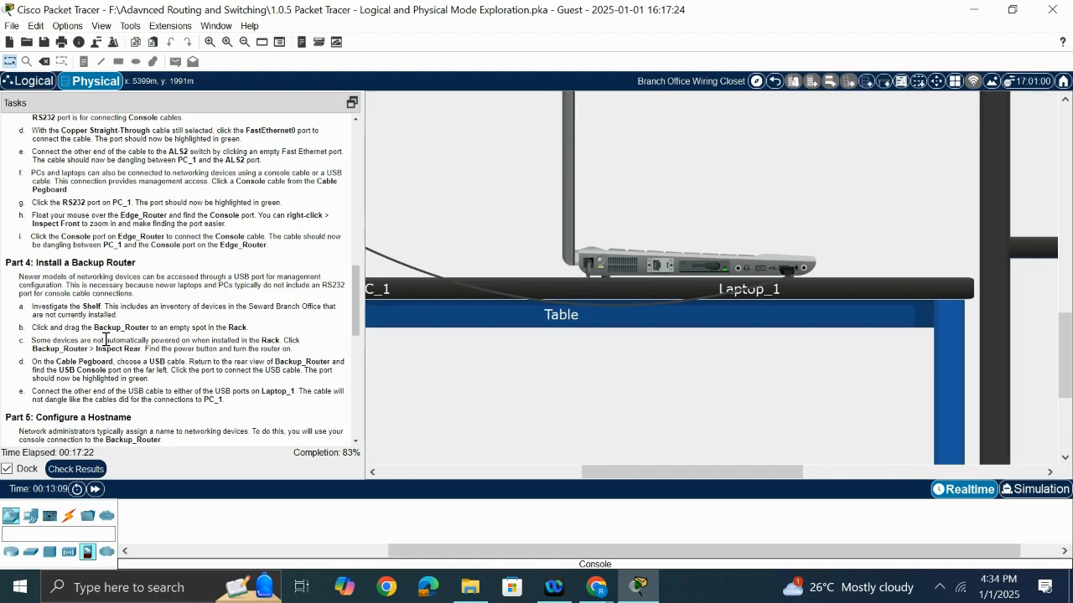
Read the Part 5 hostname instructions and open a Terminal session on Laptop_1 with the preset port configuration
scroll(139, 330, "down", 1)
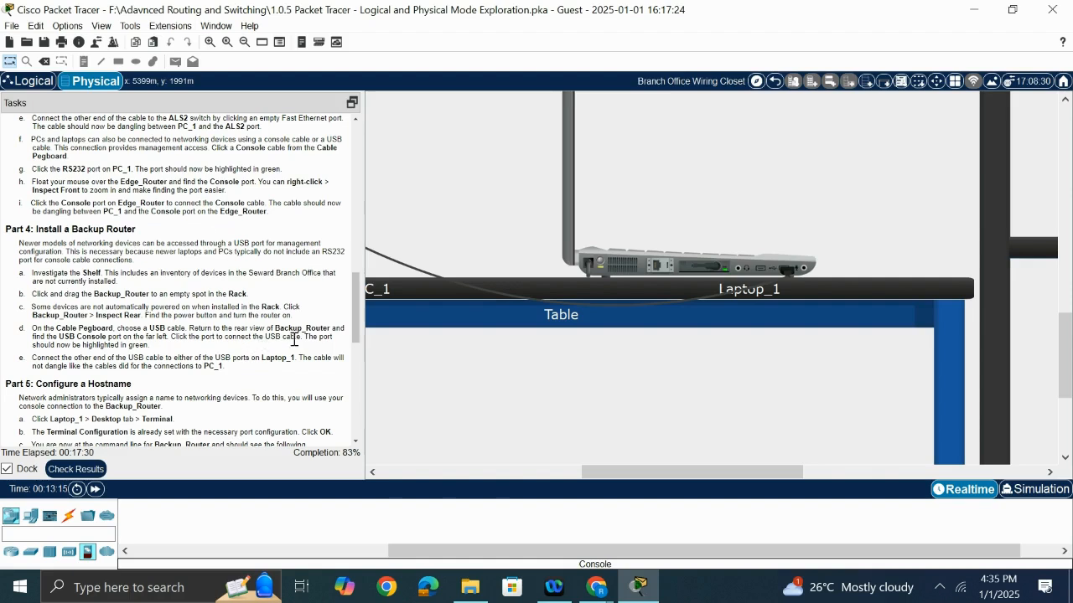
scroll(178, 331, "down", 2)
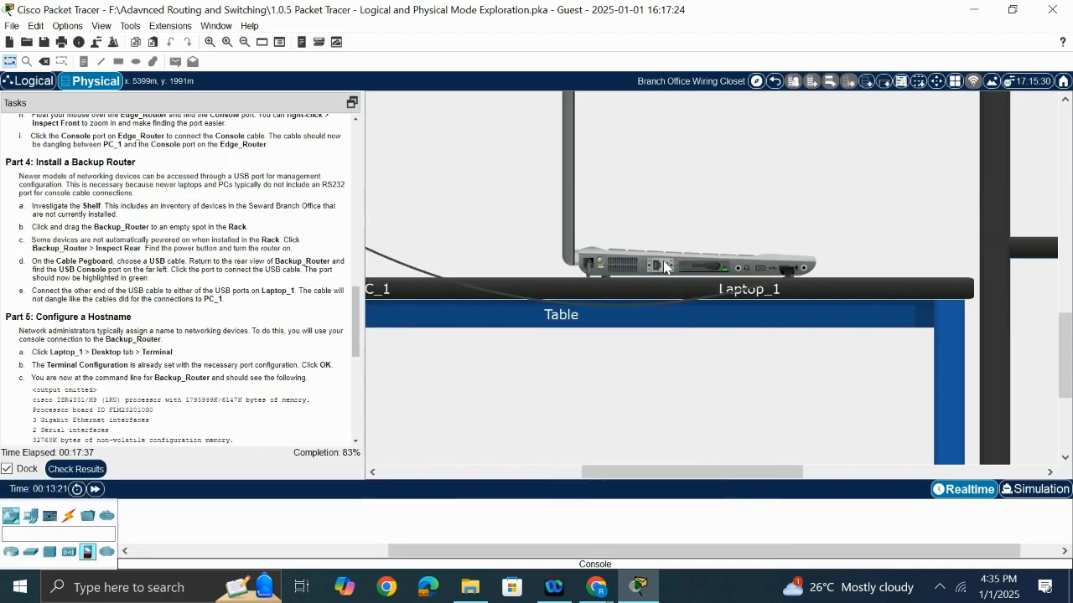
mouse_move(592, 208)
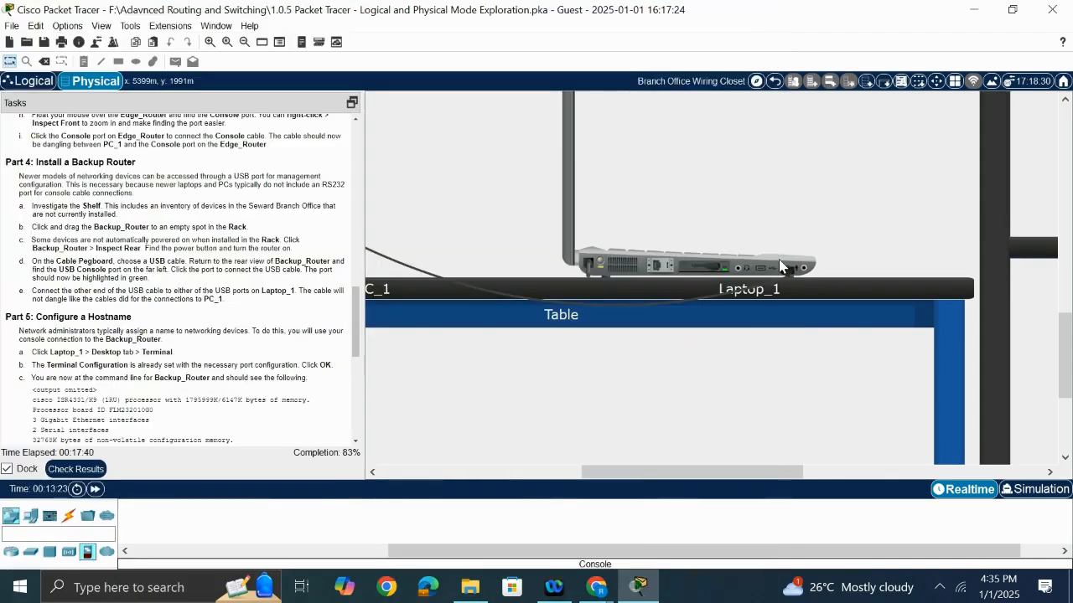
left_click(625, 264)
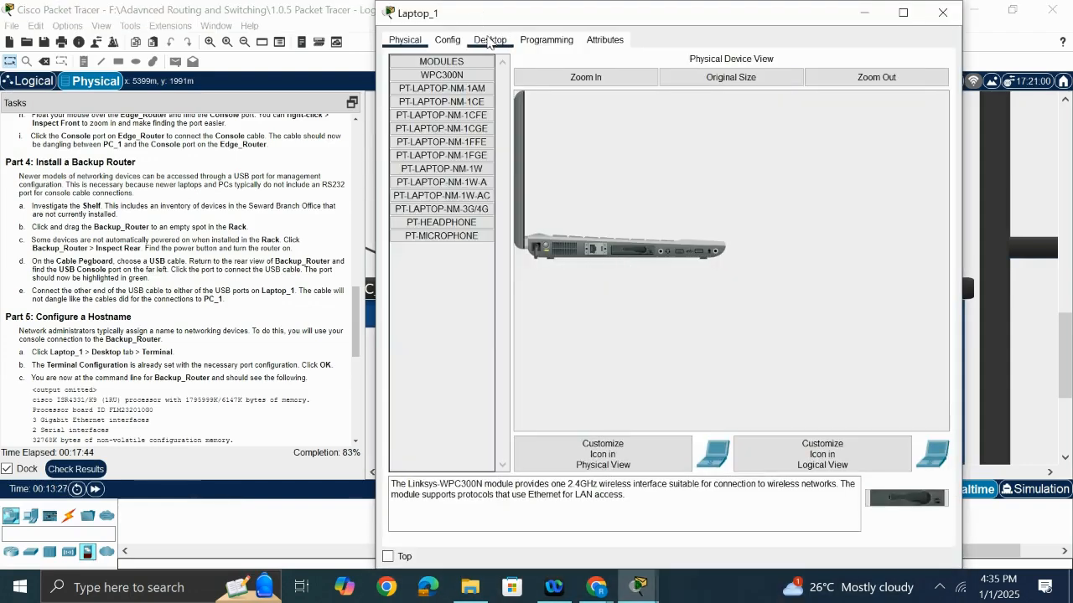
left_click(491, 40)
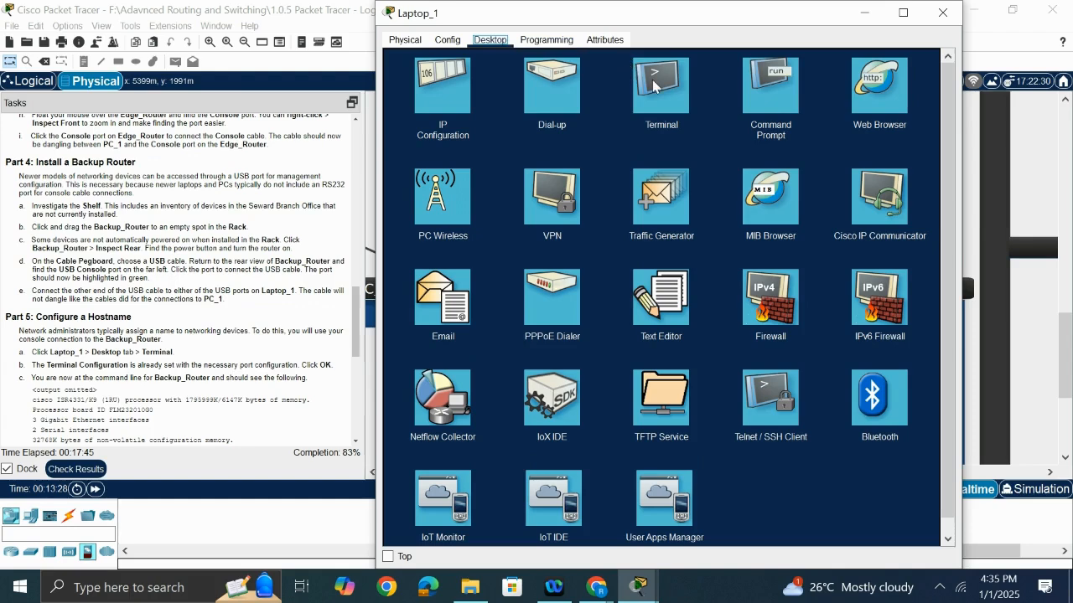
left_click(652, 84)
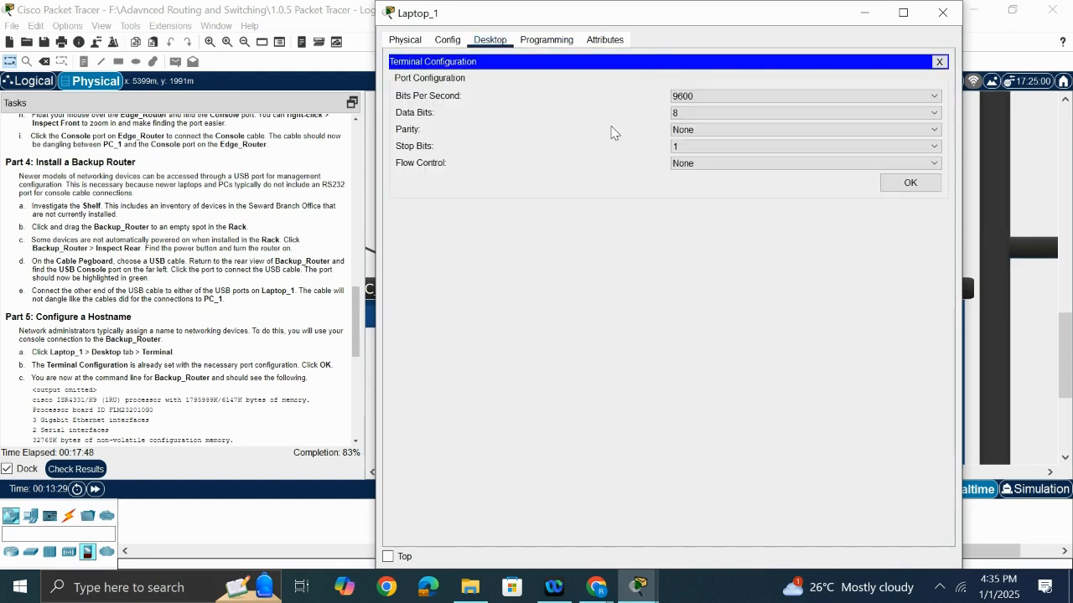
left_click(898, 183)
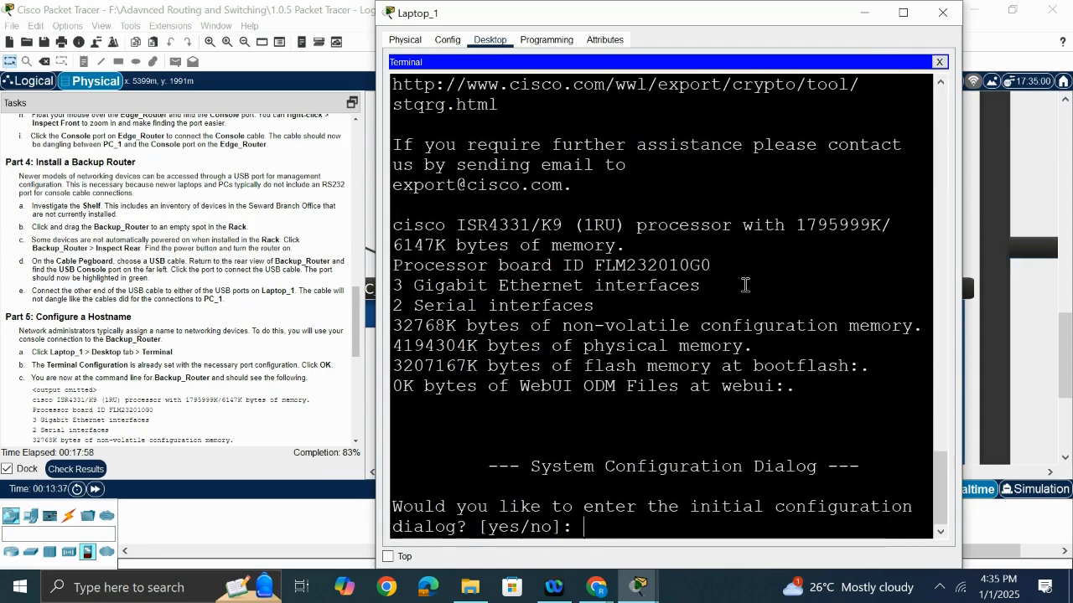
Decline the initial configuration dialog with no, and enter global configuration mode using en and conf t
type("no")
key("Return")
key("Return")
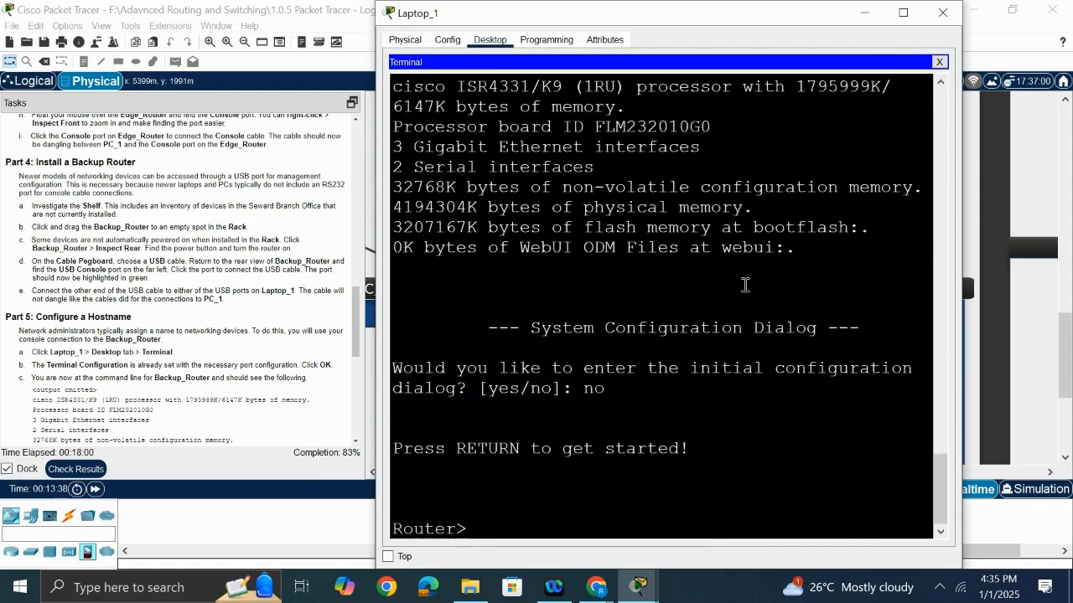
type("en")
key("Return")
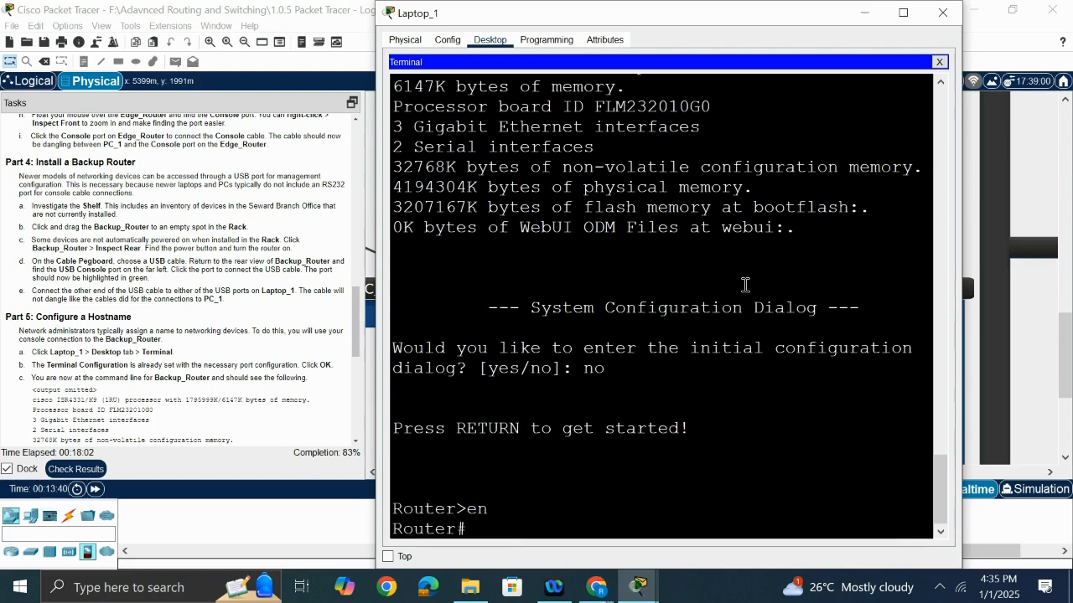
type("conf t")
key("Return")
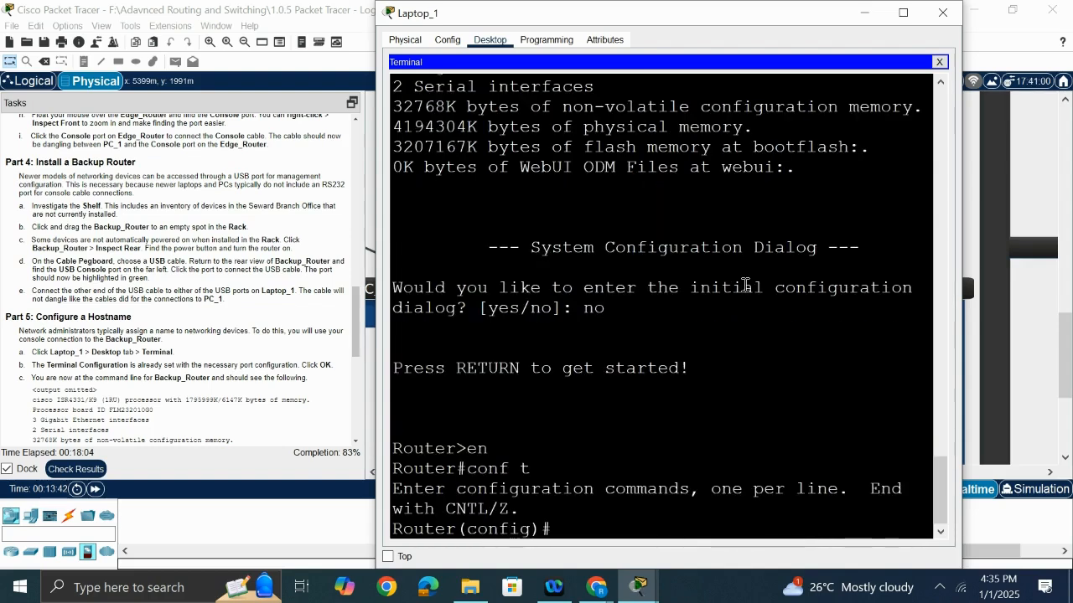
Set the router's hostname to Backup_Router, copying the name from the Part 5 instructions into the hostname command
type("hostname")
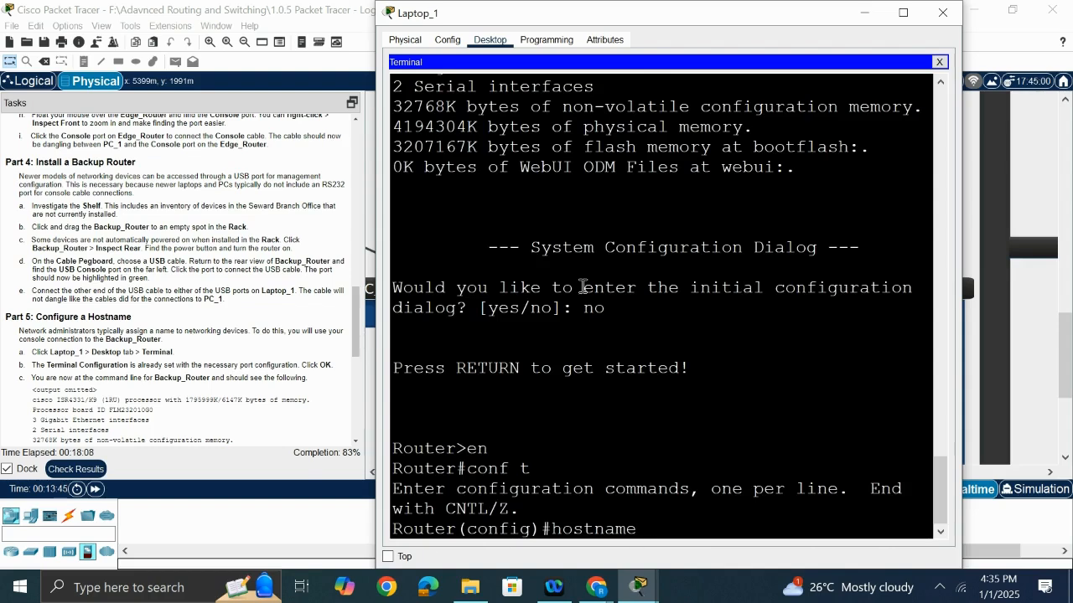
left_click(159, 377)
mouse_move(191, 380)
left_mouse_down()
mouse_move(157, 382)
mouse_move(211, 381)
left_mouse_up()
left_click(155, 382)
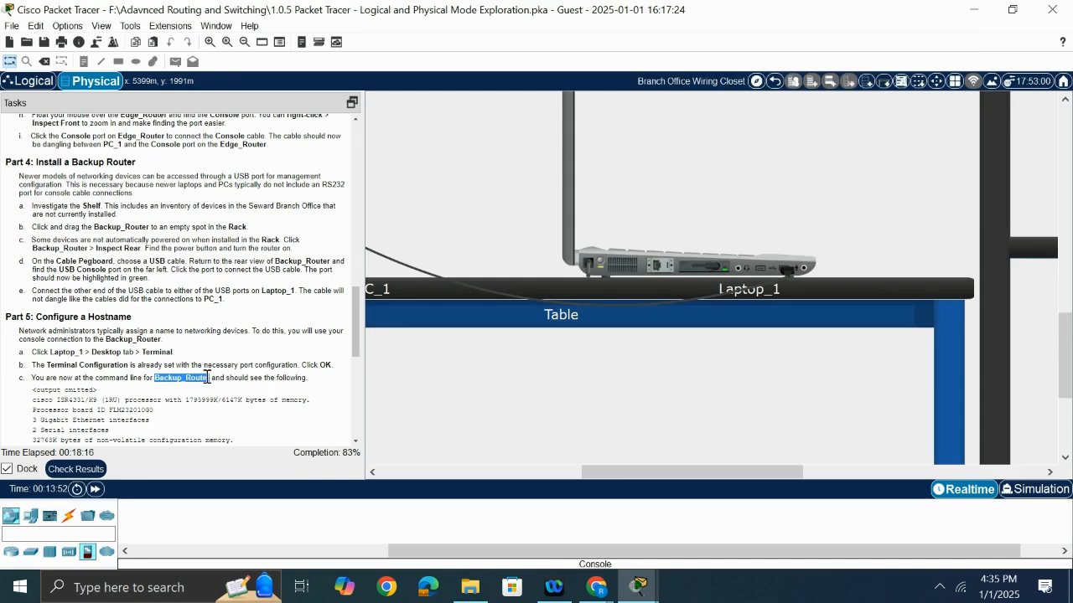
right_click(207, 378)
left_click(229, 386)
left_click(633, 268)
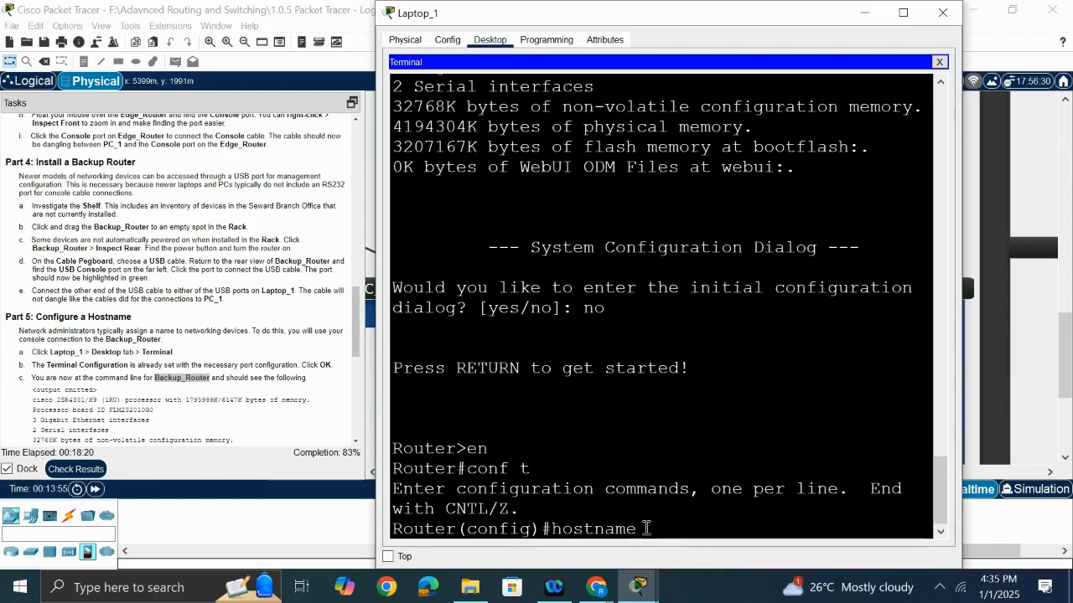
right_click(646, 528)
left_click(668, 555)
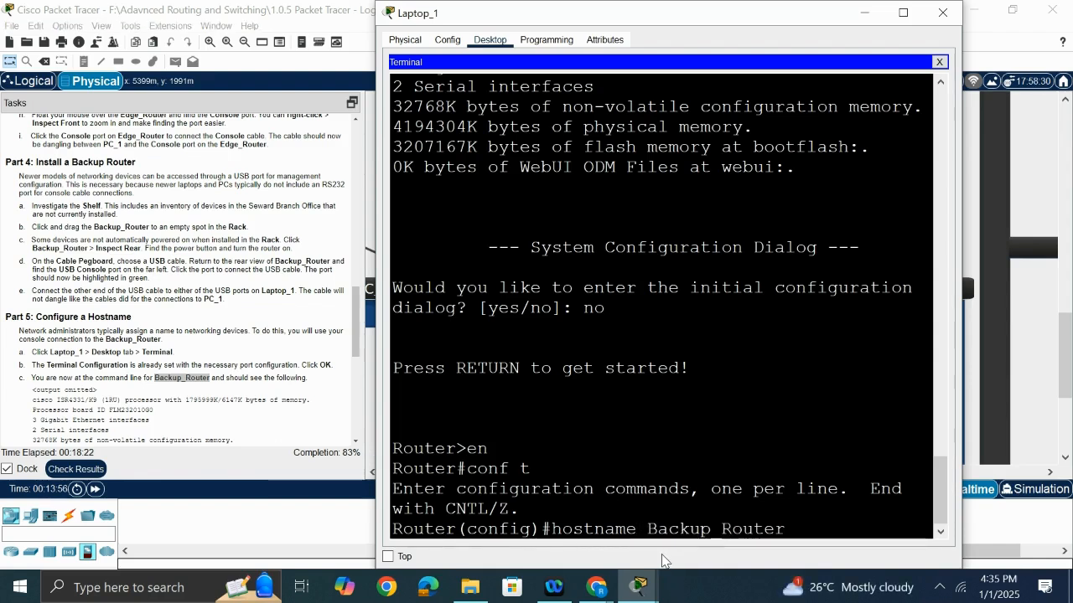
key("Return")
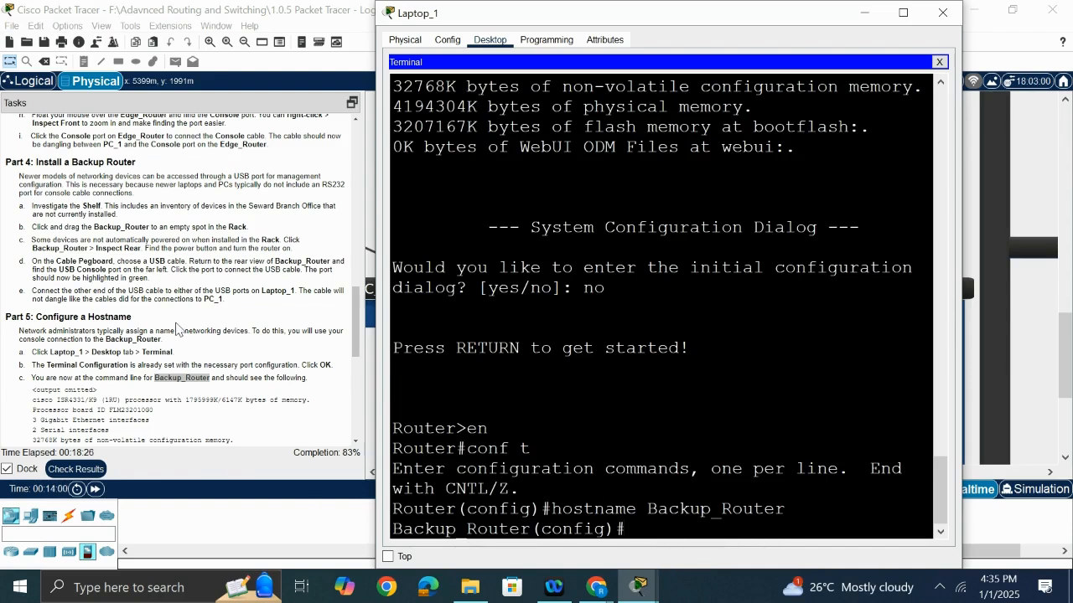
Switch back to Packet Tracer and review the hostname command in the Laptop_1 terminal alongside the task instructions
scroll(182, 328, "down", 2)
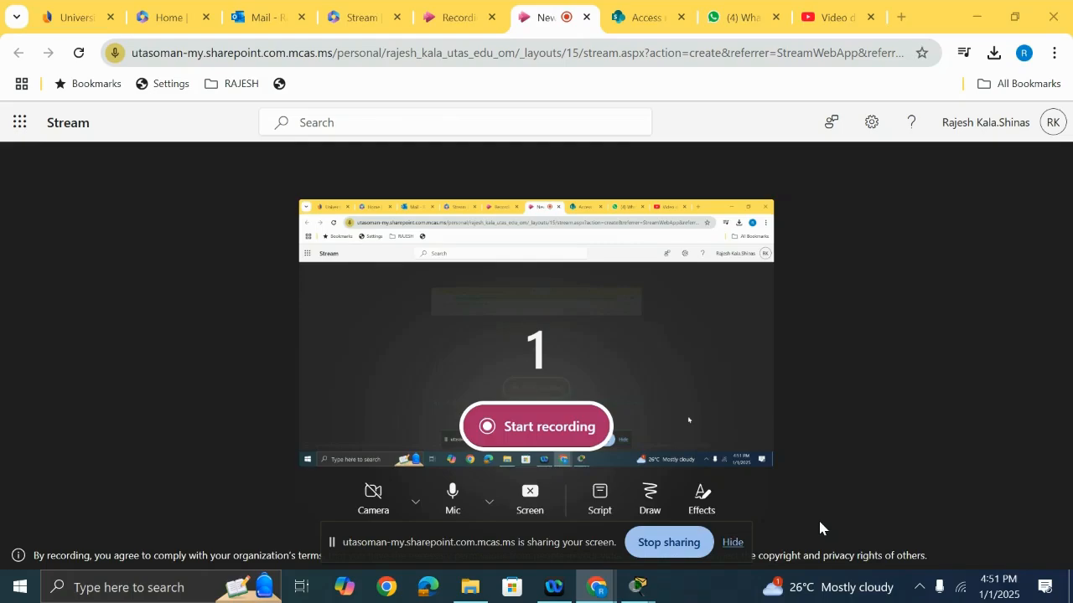
mouse_move(640, 596)
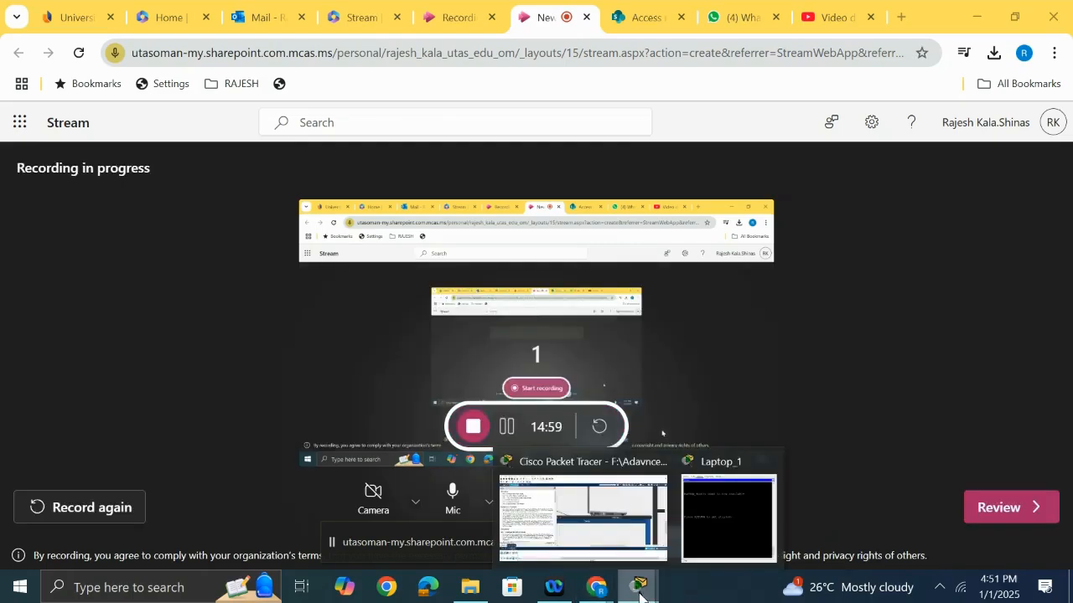
left_click(570, 474)
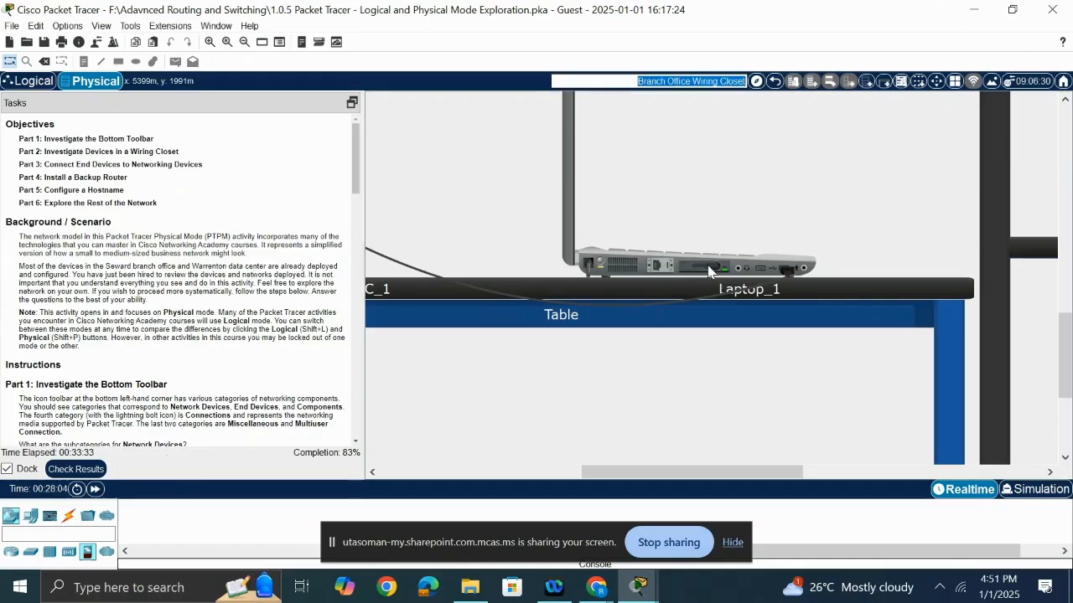
left_click(620, 265)
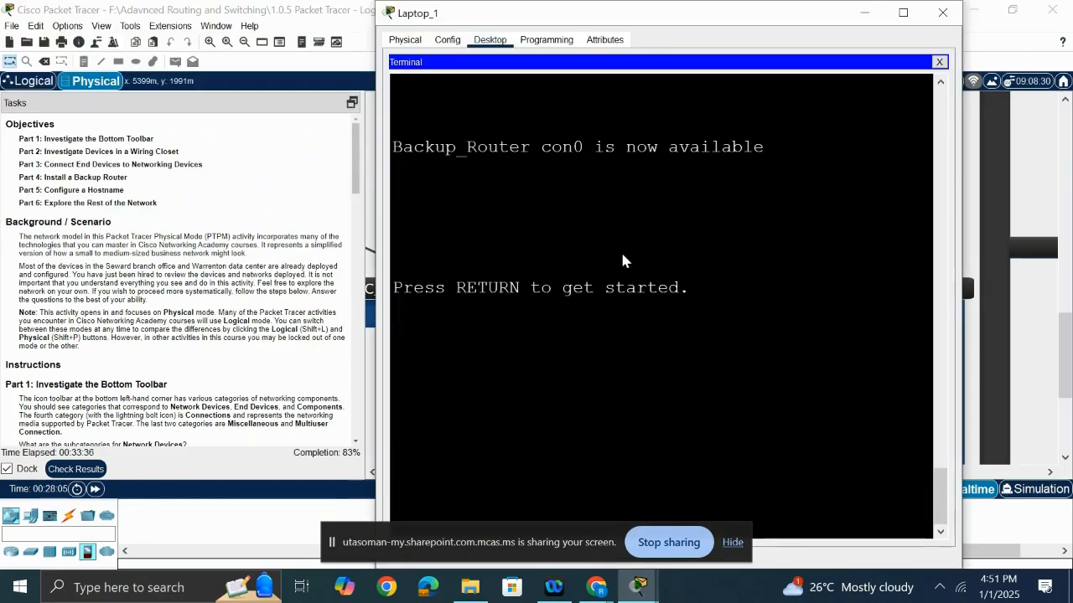
scroll(725, 363, "up", 4)
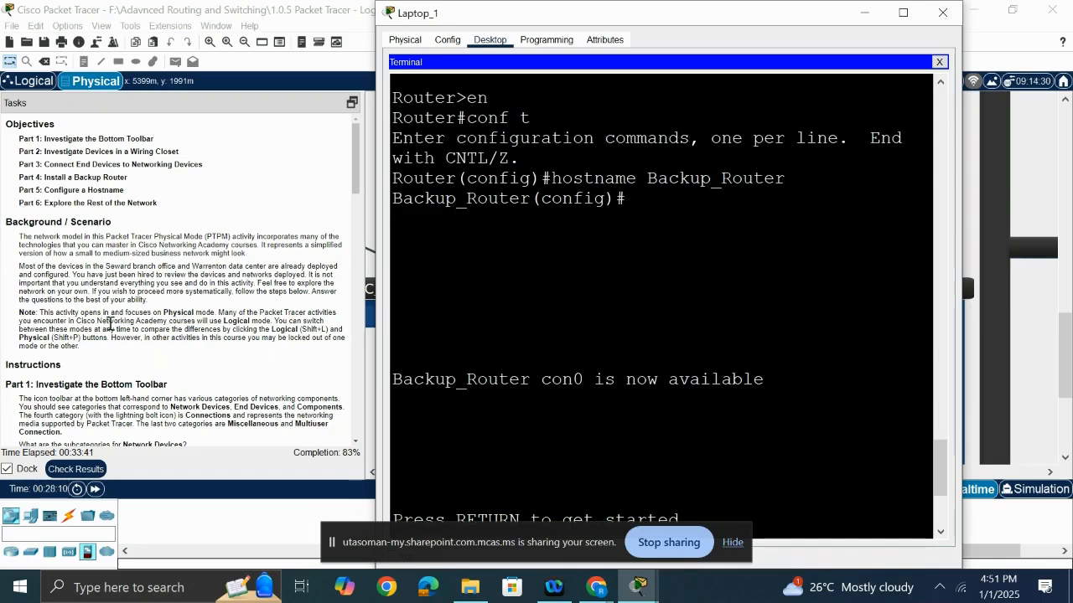
scroll(195, 364, "down", 3)
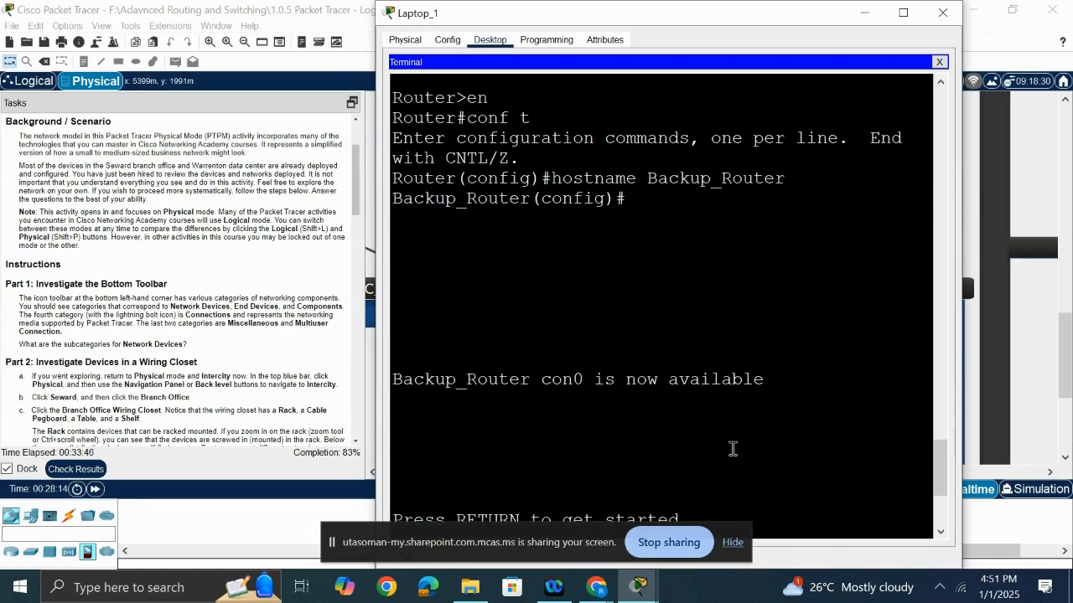
left_click(733, 542)
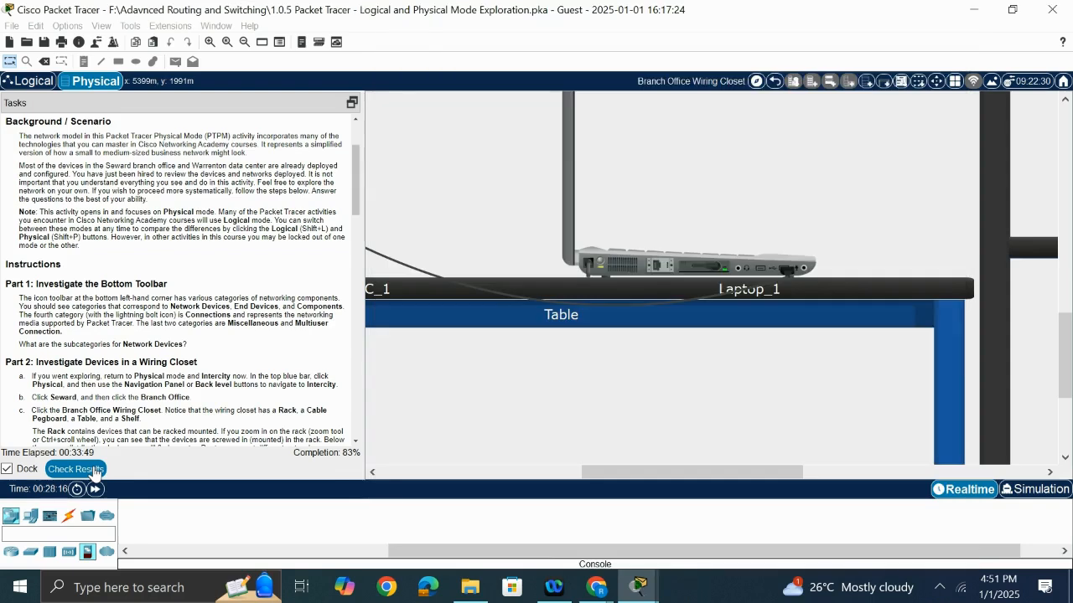
Check the activity results and examine the status of each assessment item
left_click(94, 471)
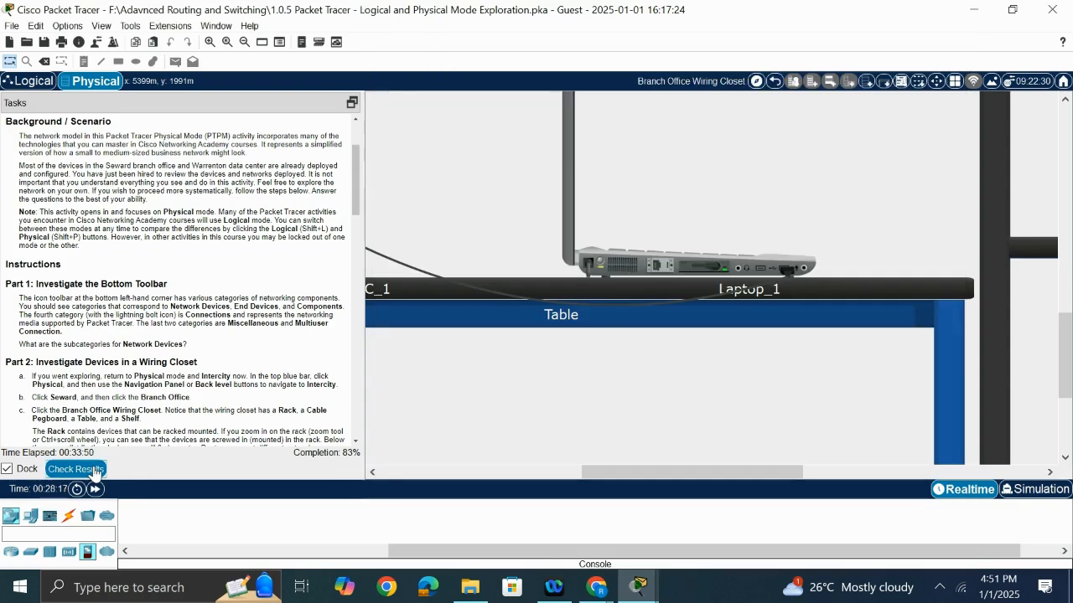
left_click(94, 471)
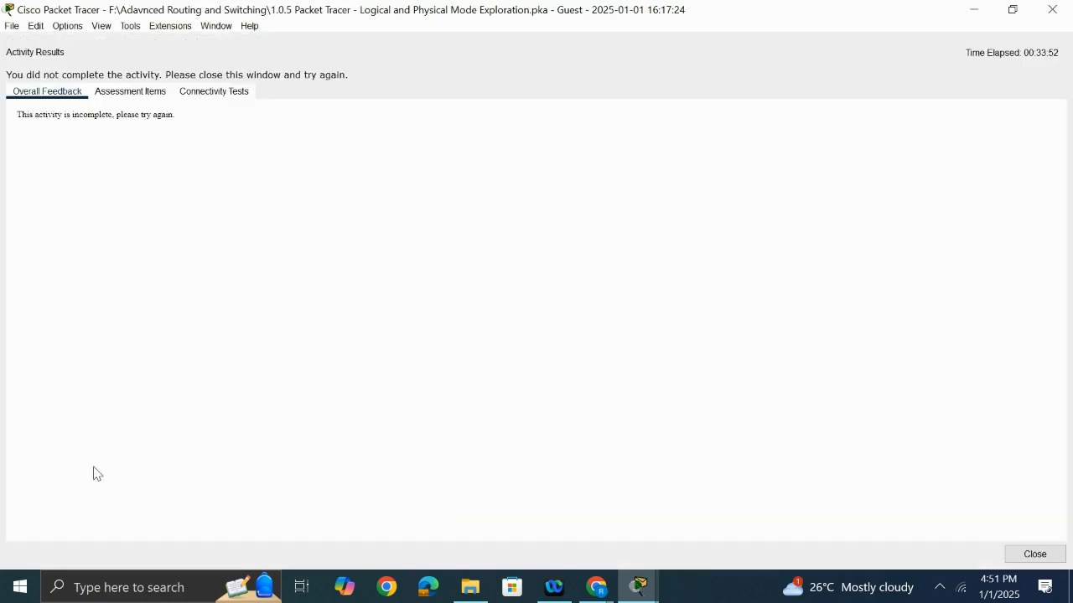
left_click(137, 95)
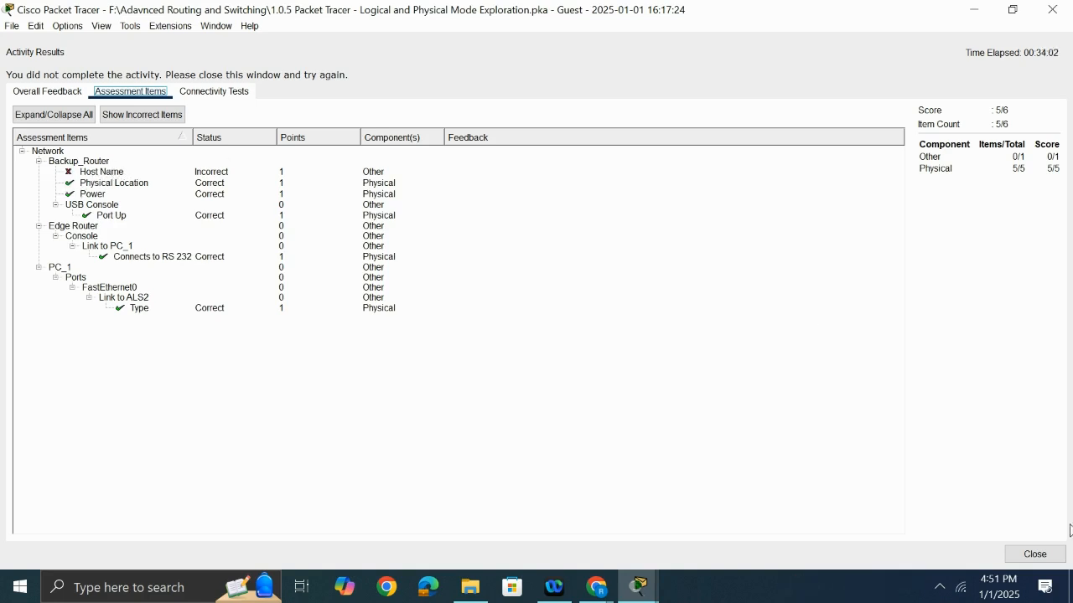
Close the activity results, reread the Part 5 hostname instructions and reopen the Laptop_1 terminal
left_click(1034, 555)
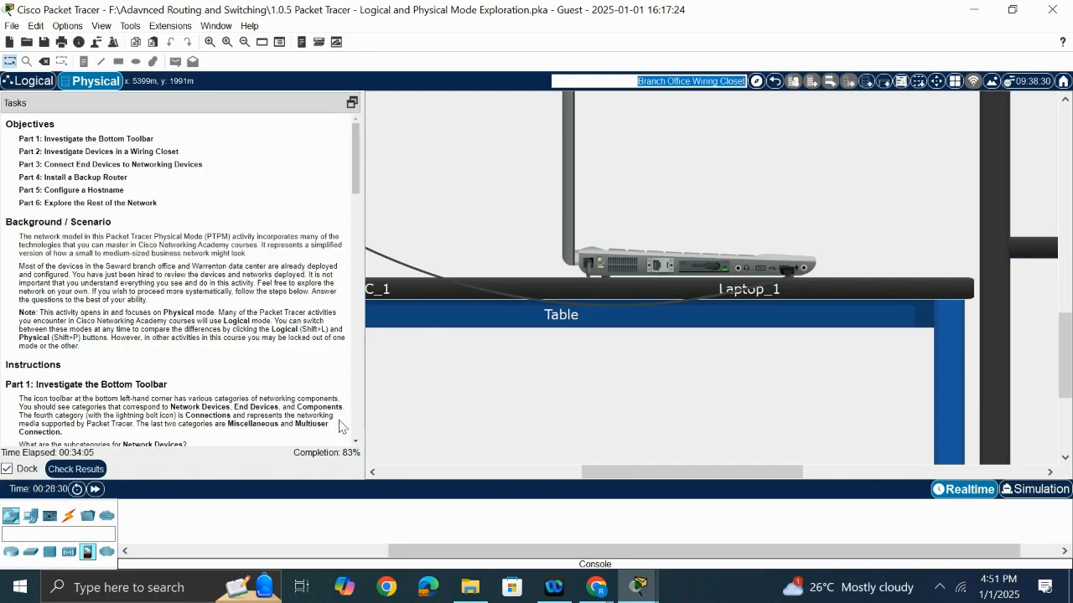
scroll(146, 399, "down", 20)
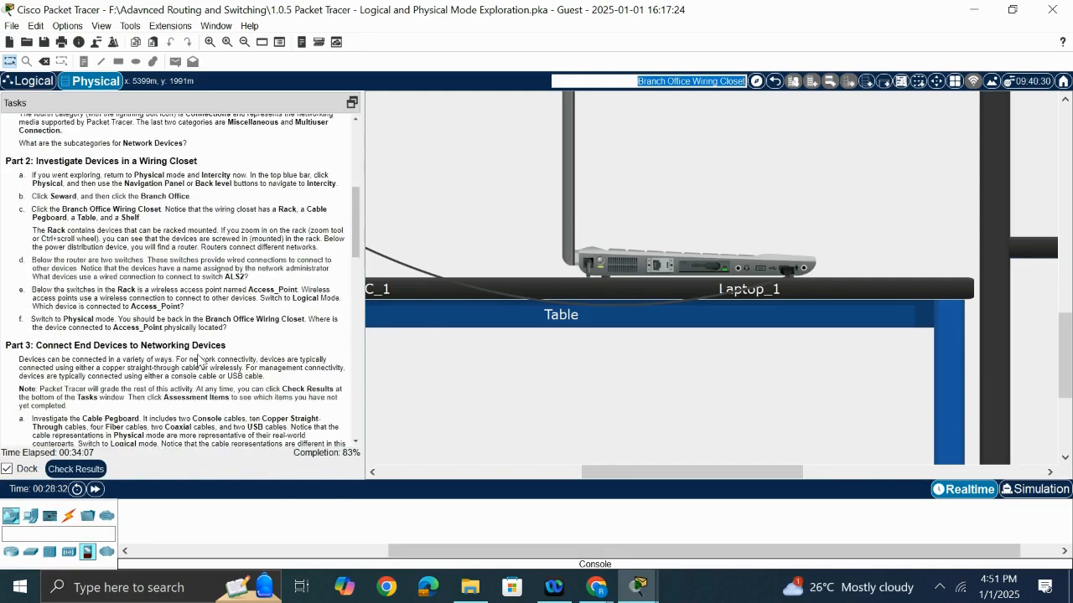
scroll(201, 358, "down", 4)
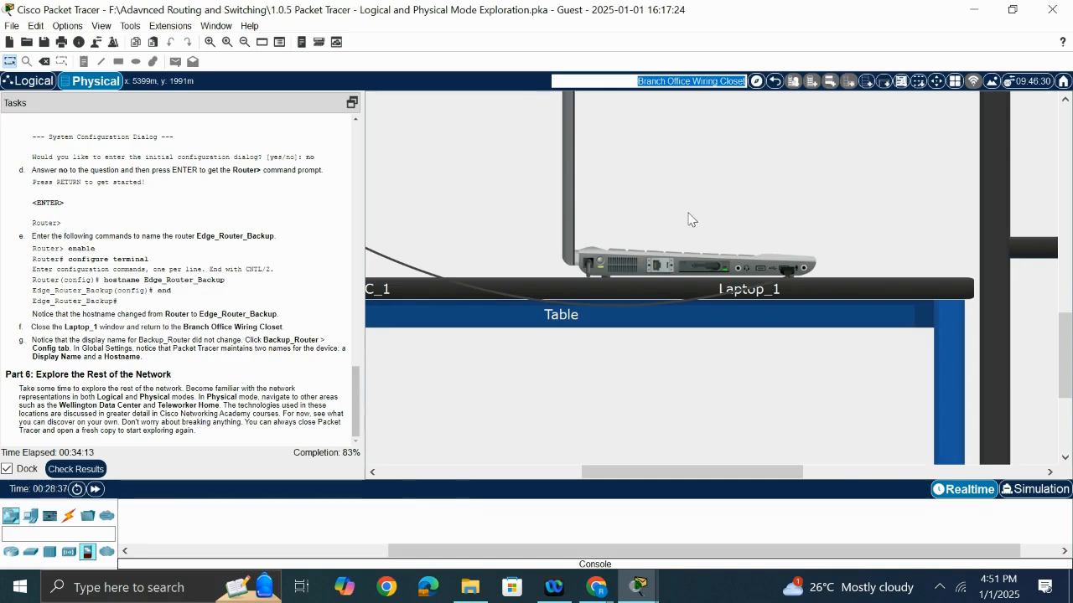
left_click(684, 263)
scroll(647, 429, "down", 3)
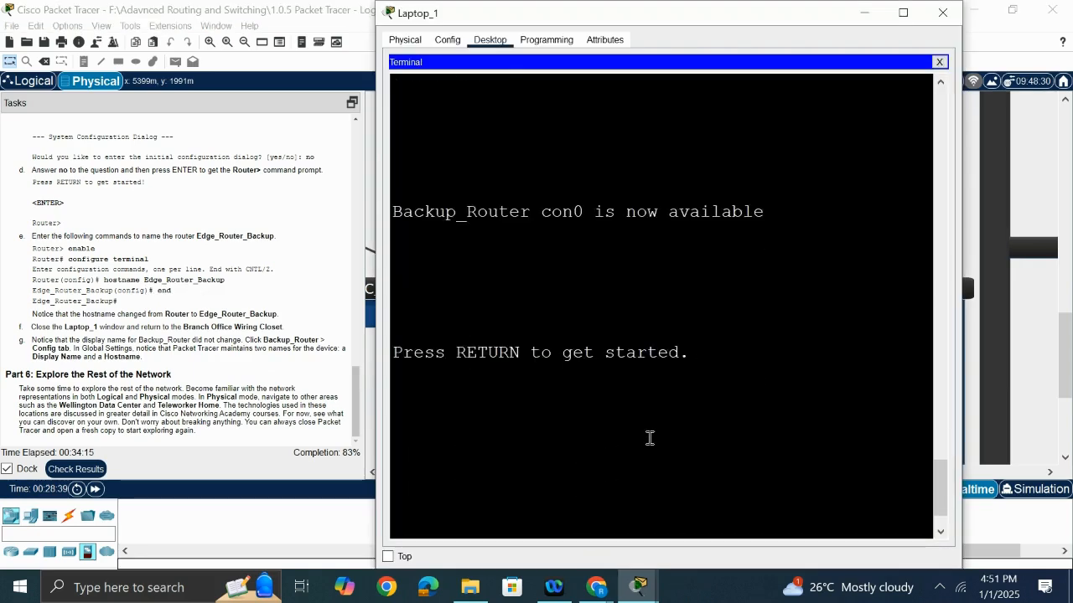
scroll(650, 438, "up", 3)
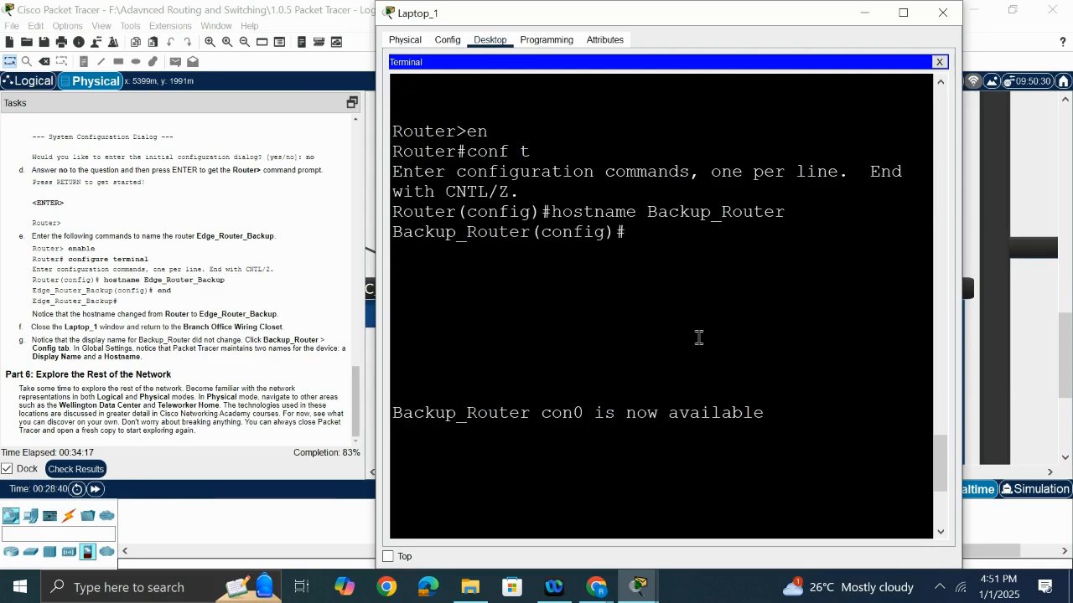
Resume the router's console session and enter global configuration mode using EN and CONF T
key("Return")
key("Return")
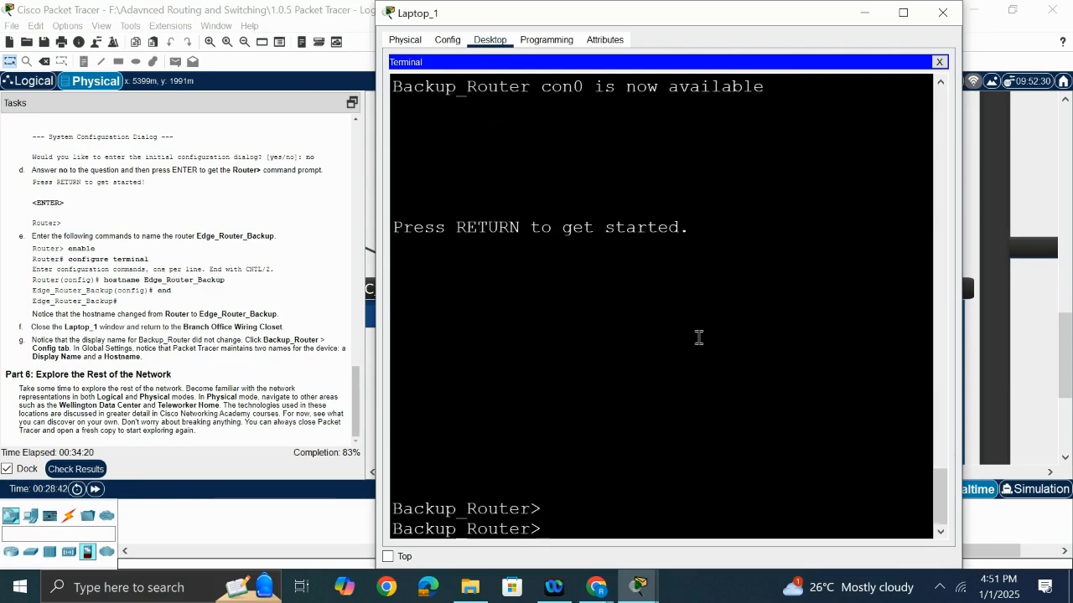
type("EB")
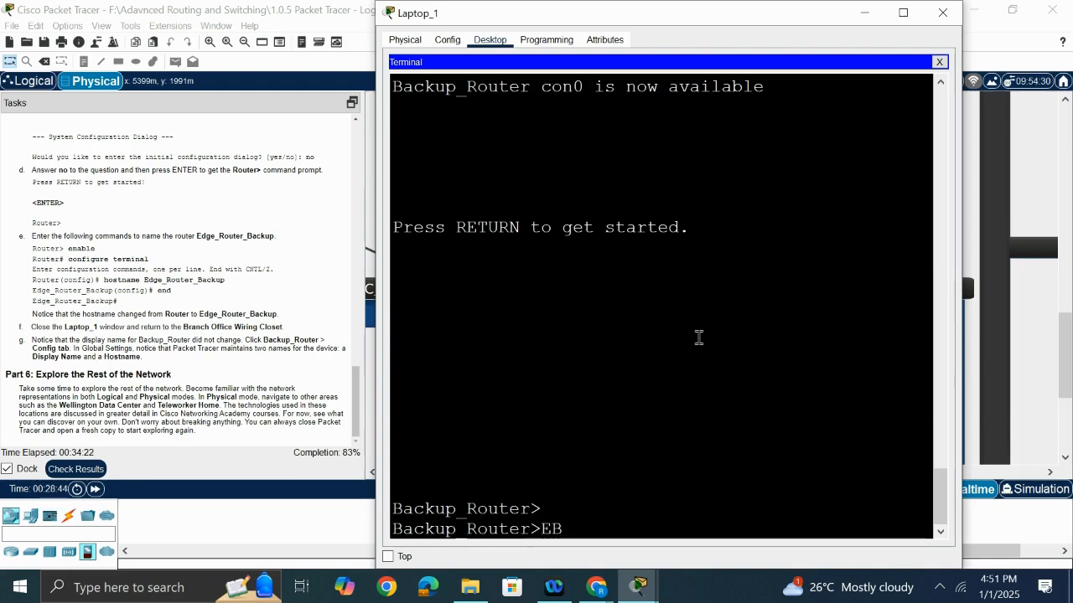
key("BackSpace")
type("N")
key("Return")
type("CONF T")
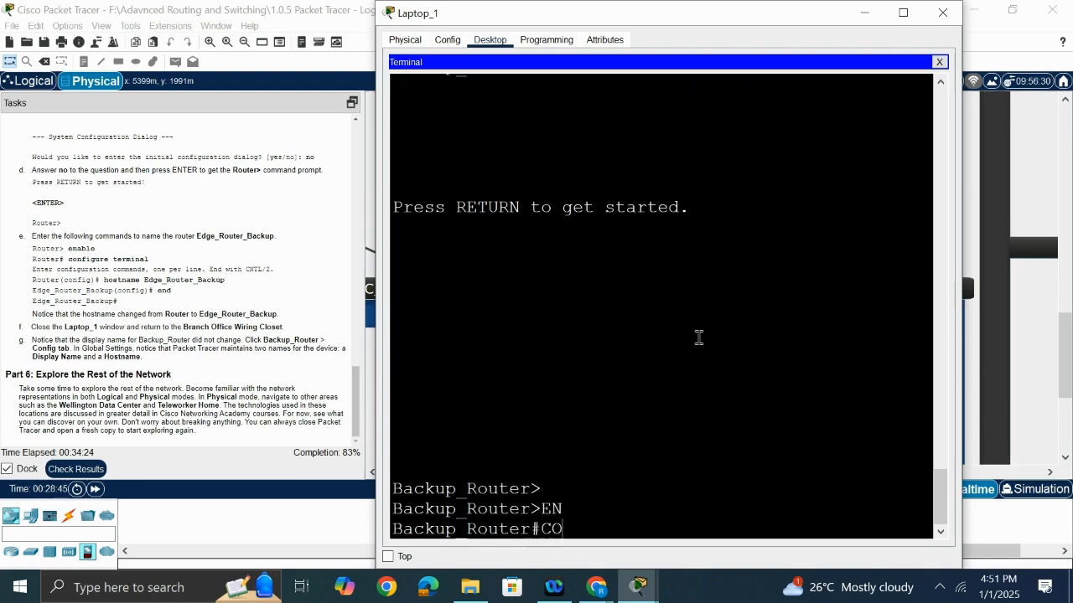
key("Return")
Set the router's hostname to Edge_Router_Backup and close the Laptop_1 window
type("HO")
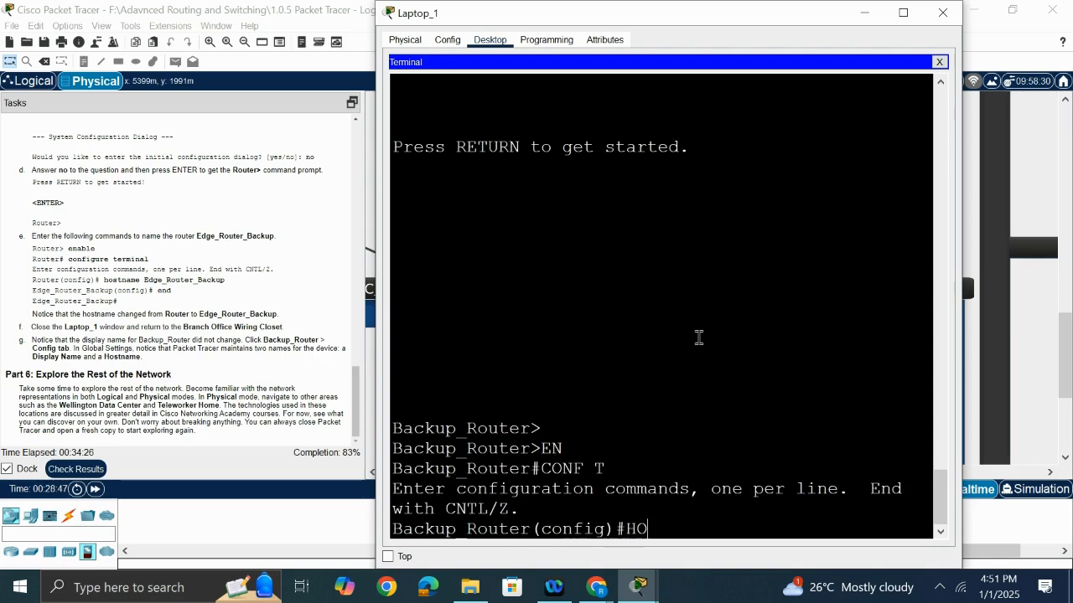
key("Tab")
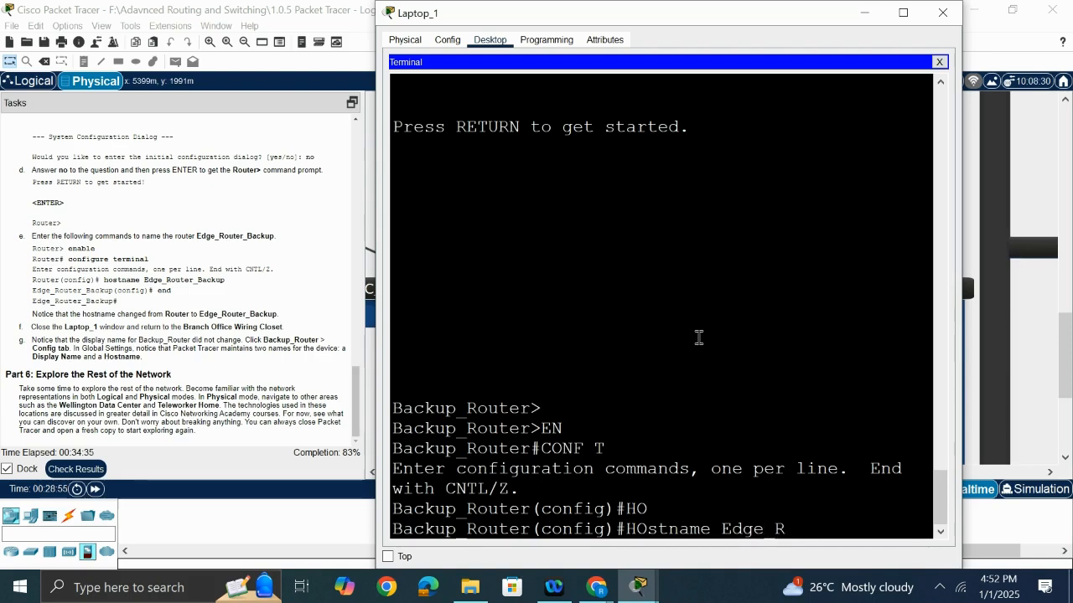
type("er")
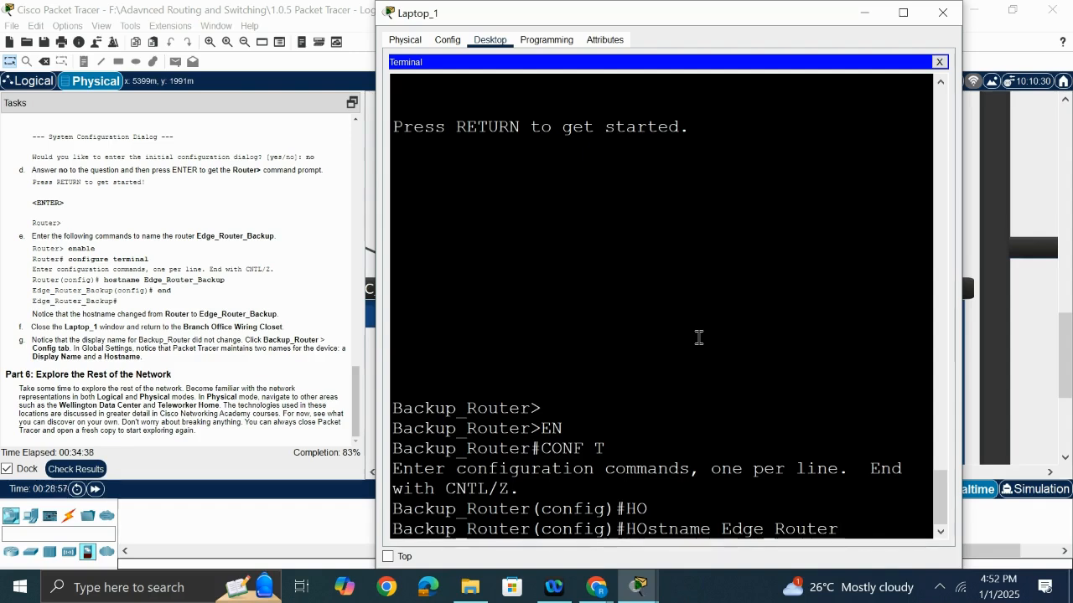
type("_B")
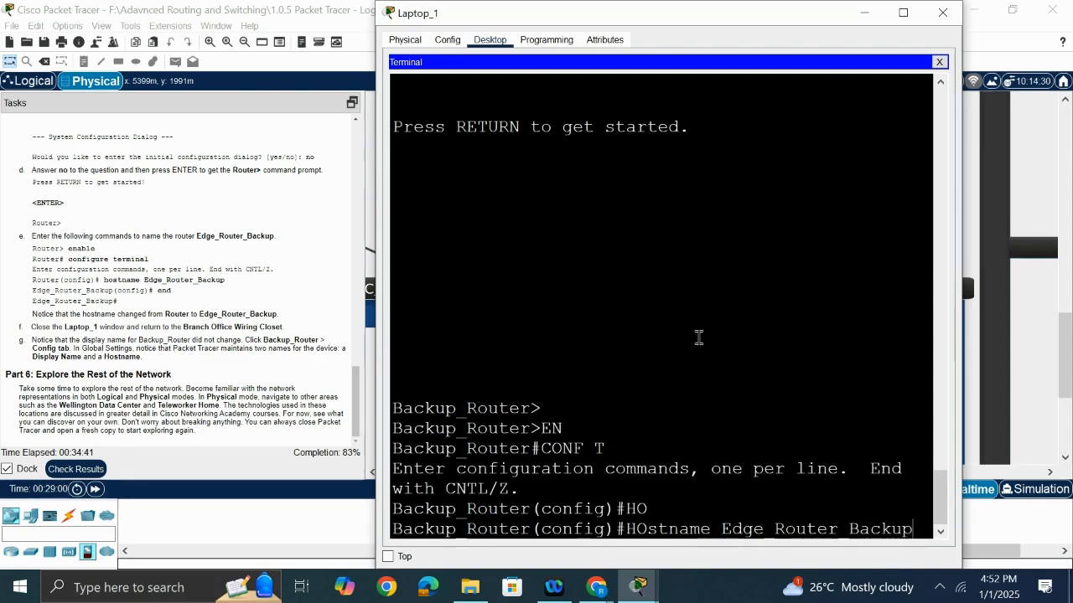
type("ackup")
key("Return")
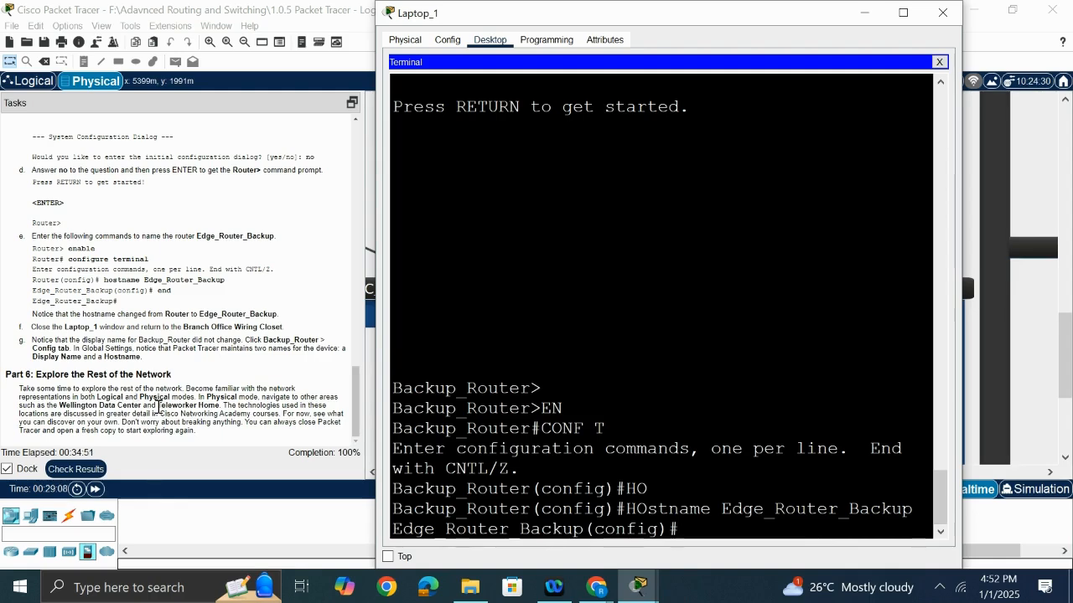
left_click(943, 16)
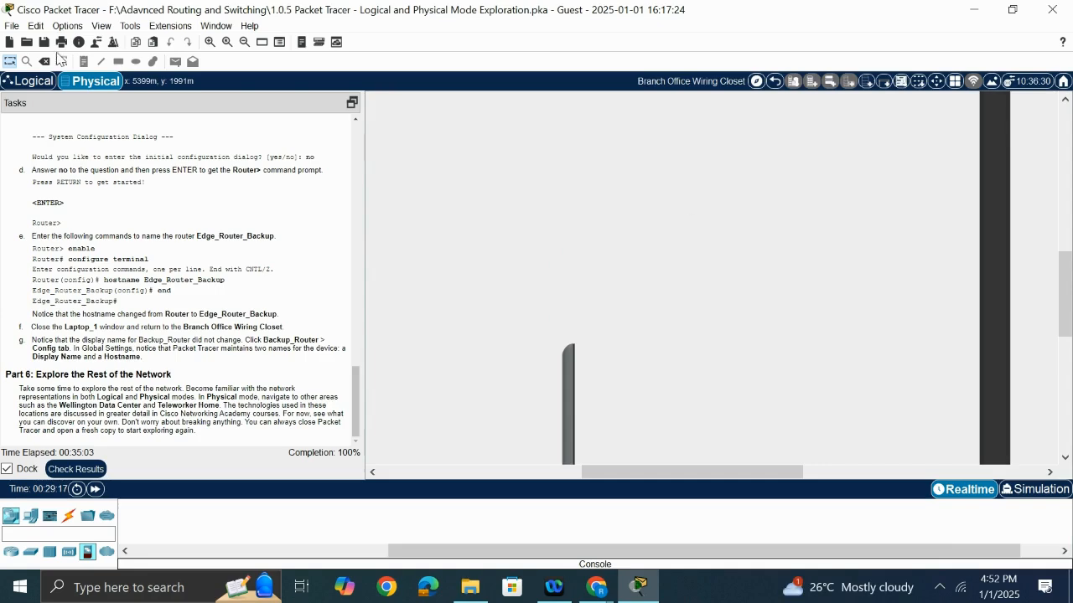
Switch to Logical mode and examine the Equipment Storage Shelf and the branch office topology
left_click(32, 82)
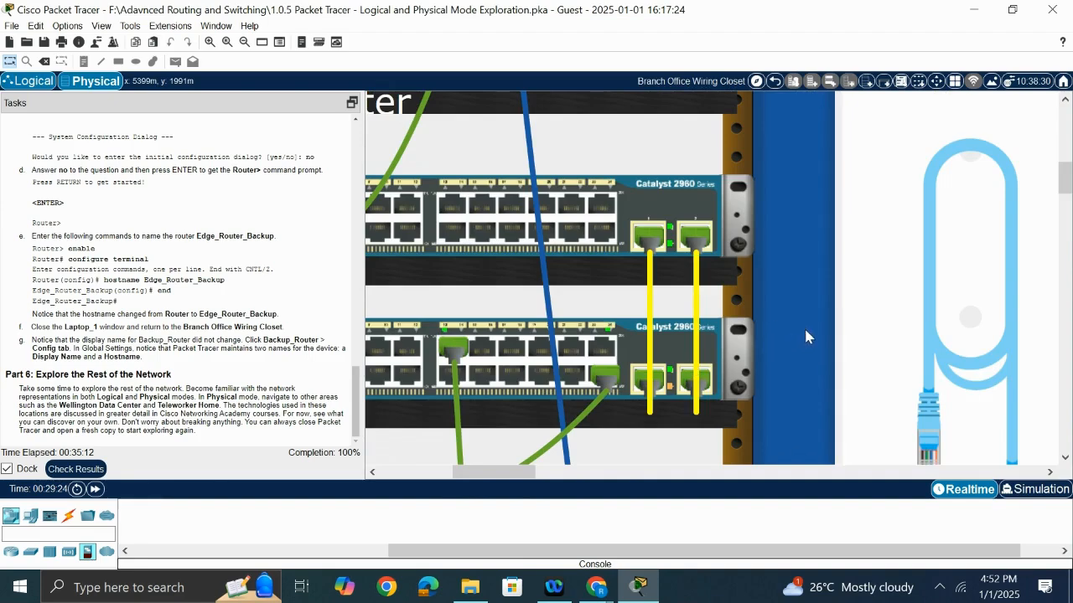
scroll(616, 399, "up", 2)
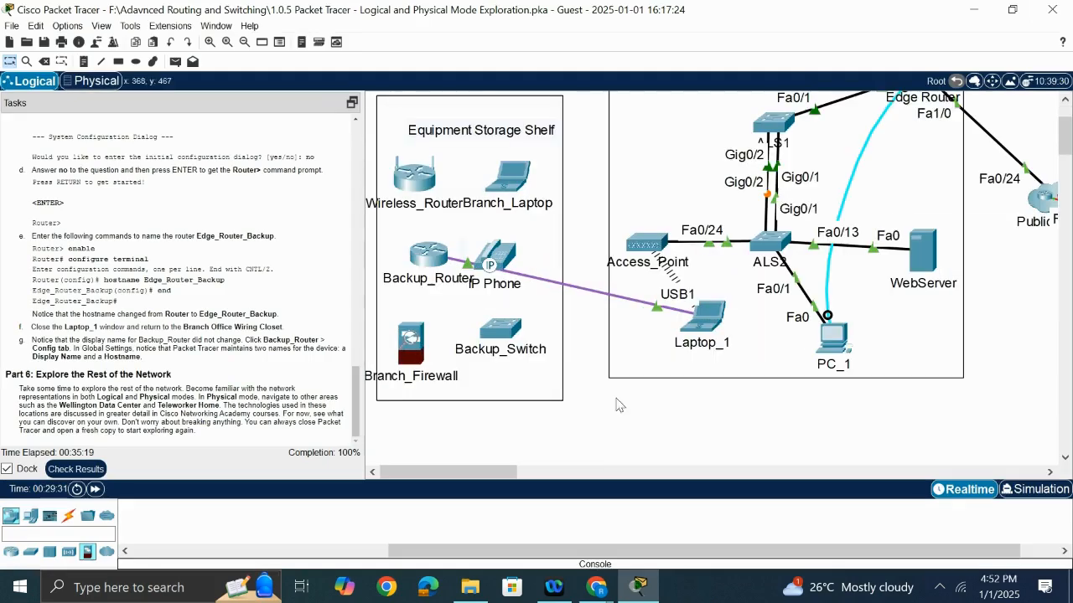
scroll(593, 423, "up", 1)
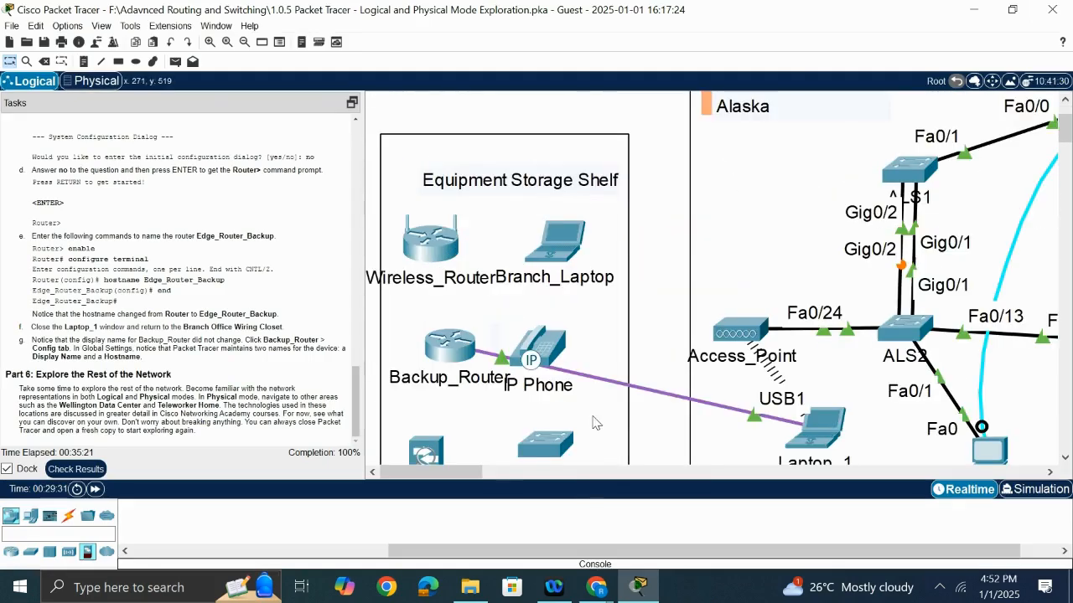
scroll(592, 422, "down", 2)
scroll(593, 423, "down", 2)
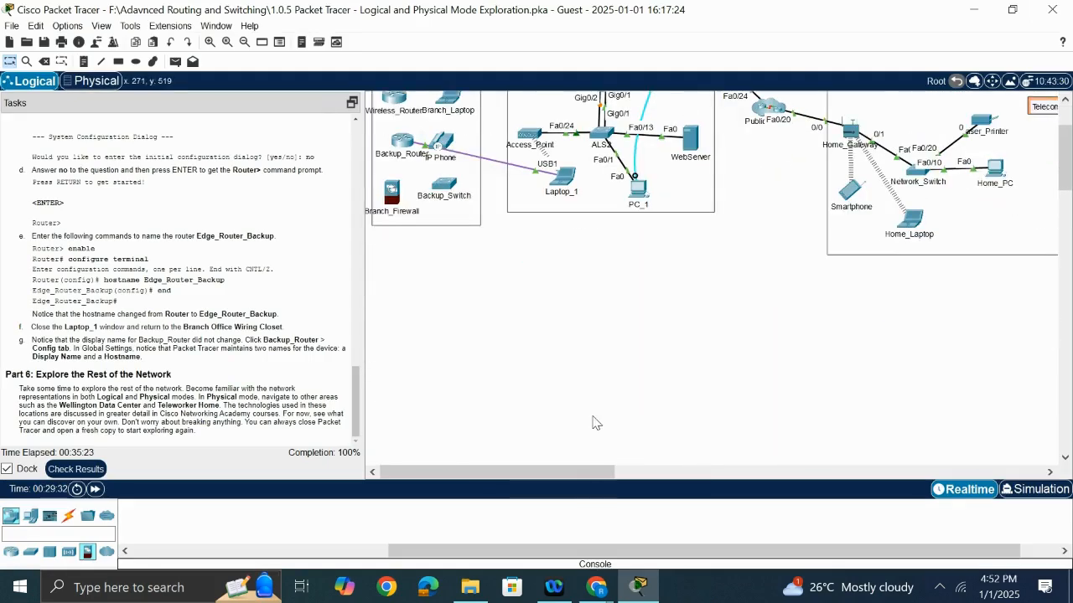
Examine the Telecommuter Home network, and open the Warrenton, Oregon Data Center cluster to view its full topology
left_click_drag(510, 472, 590, 469)
scroll(607, 373, "up", 2)
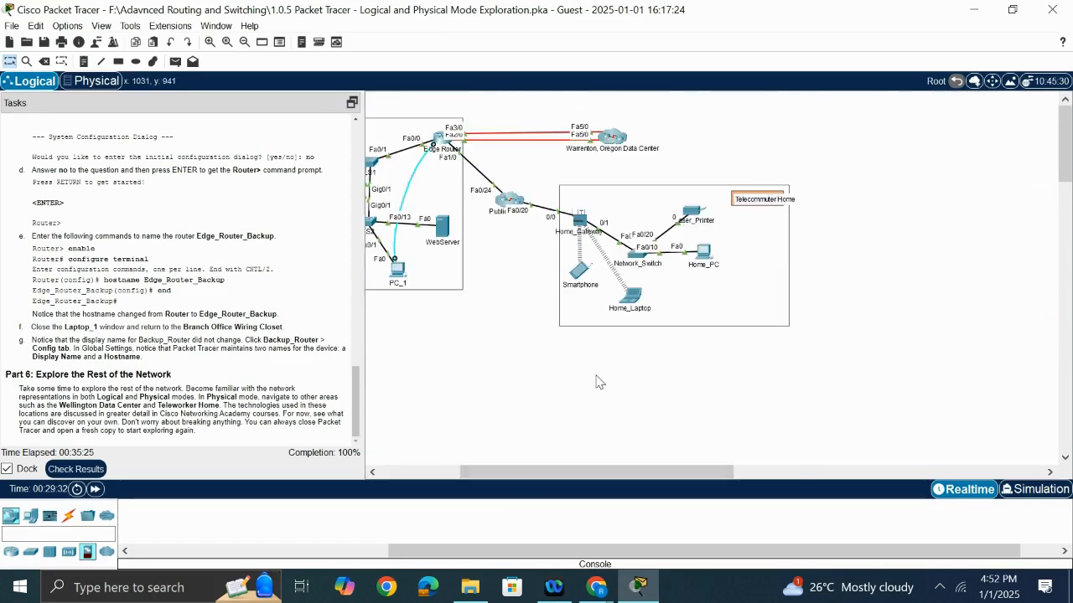
double_click(612, 137)
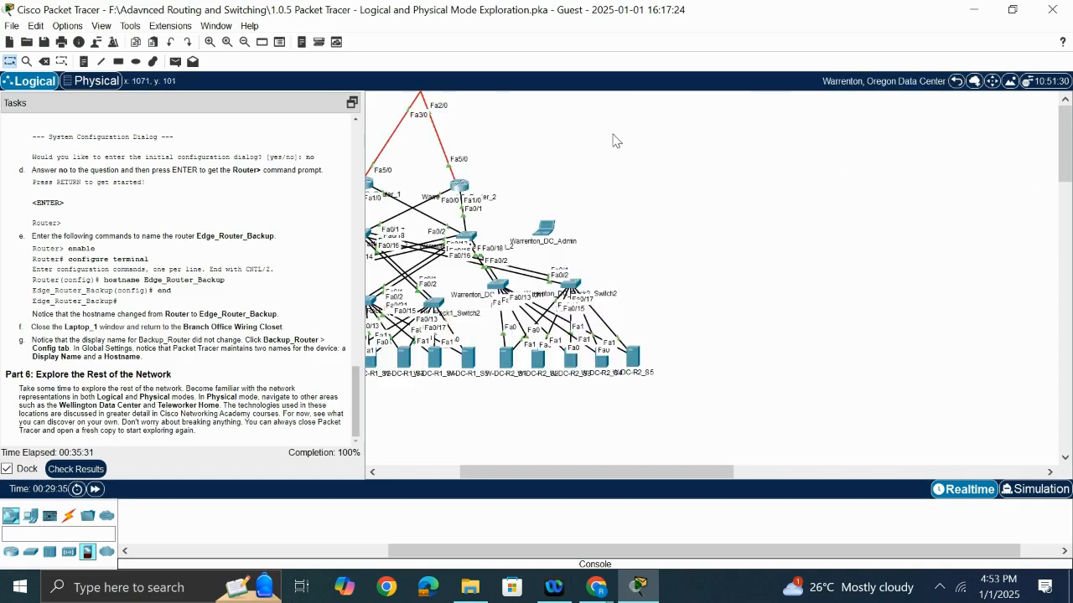
left_click_drag(462, 473, 375, 474)
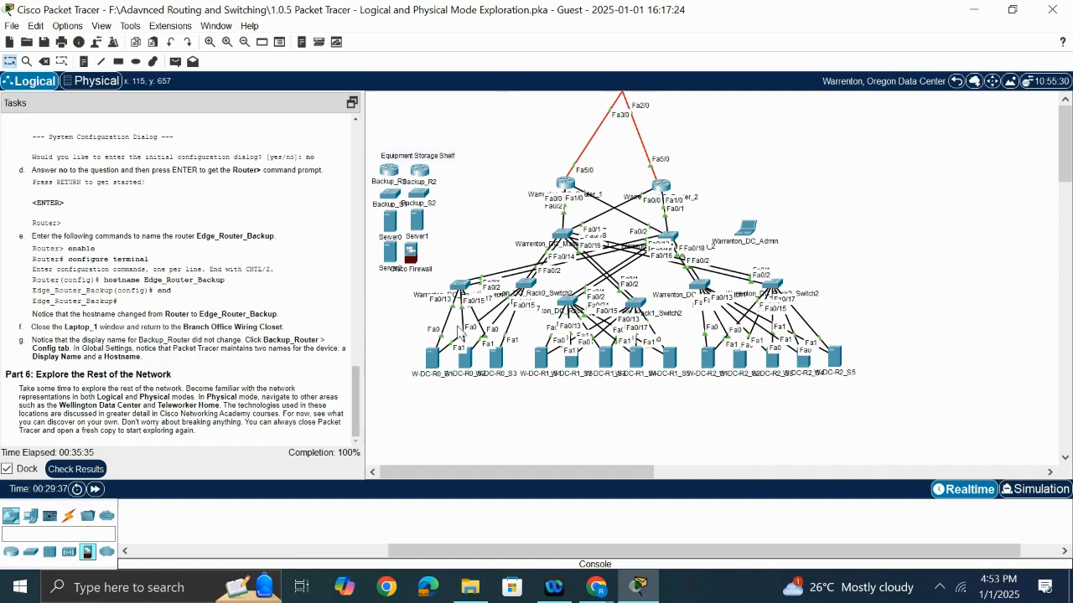
Switch to Physical mode and examine the Branch Office Wiring Closet's cable pegboard, rack, table and shelf devices
left_click(85, 87)
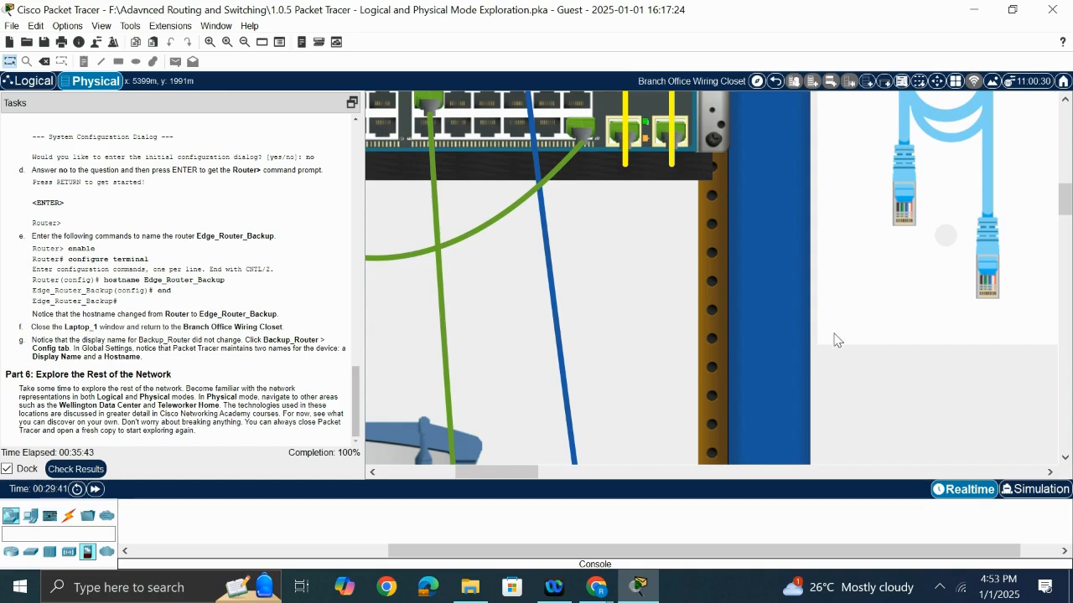
scroll(833, 333, "down", 2)
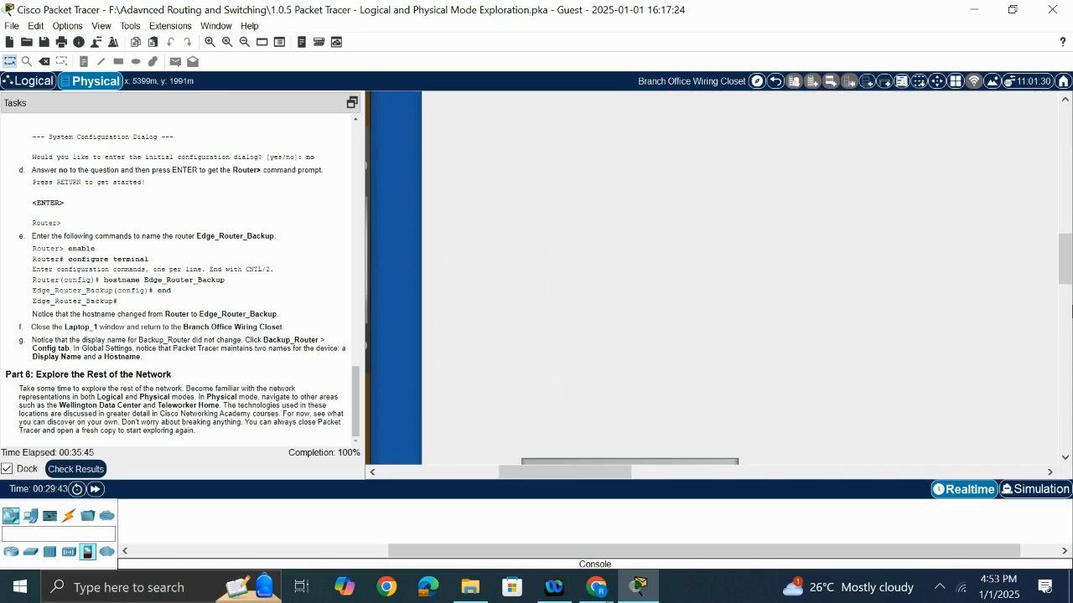
left_click_drag(1069, 349, 1071, 119)
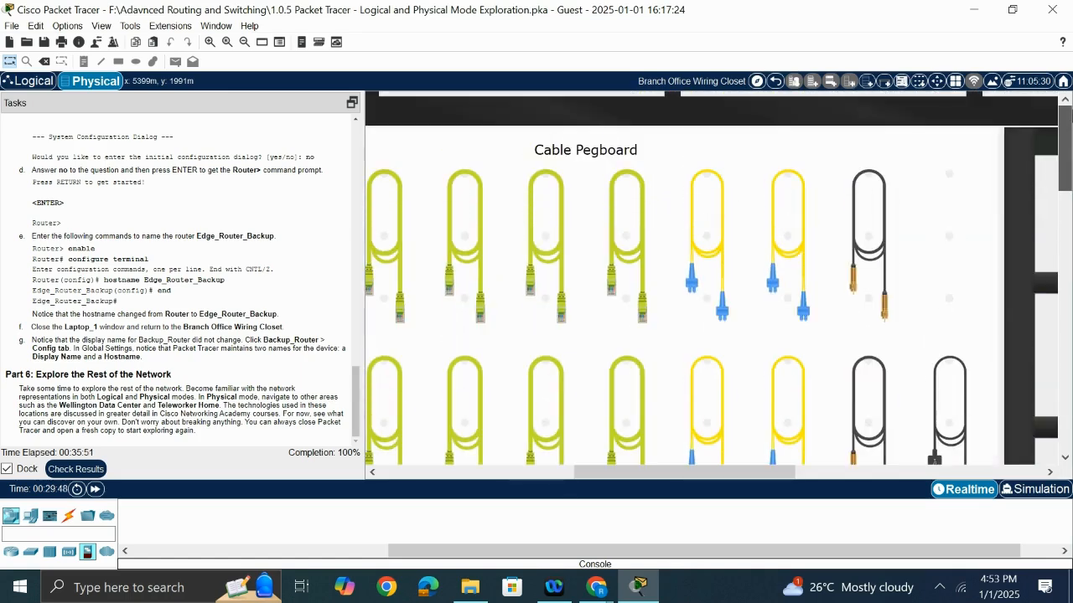
left_click_drag(670, 476, 400, 486)
scroll(523, 331, "down", 2)
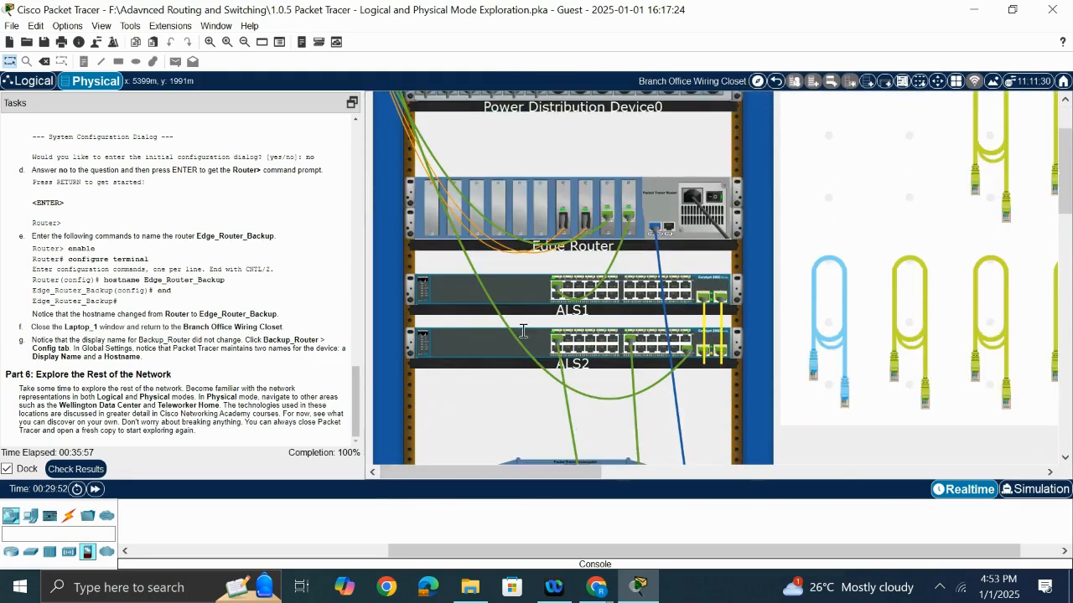
scroll(523, 331, "down", 5)
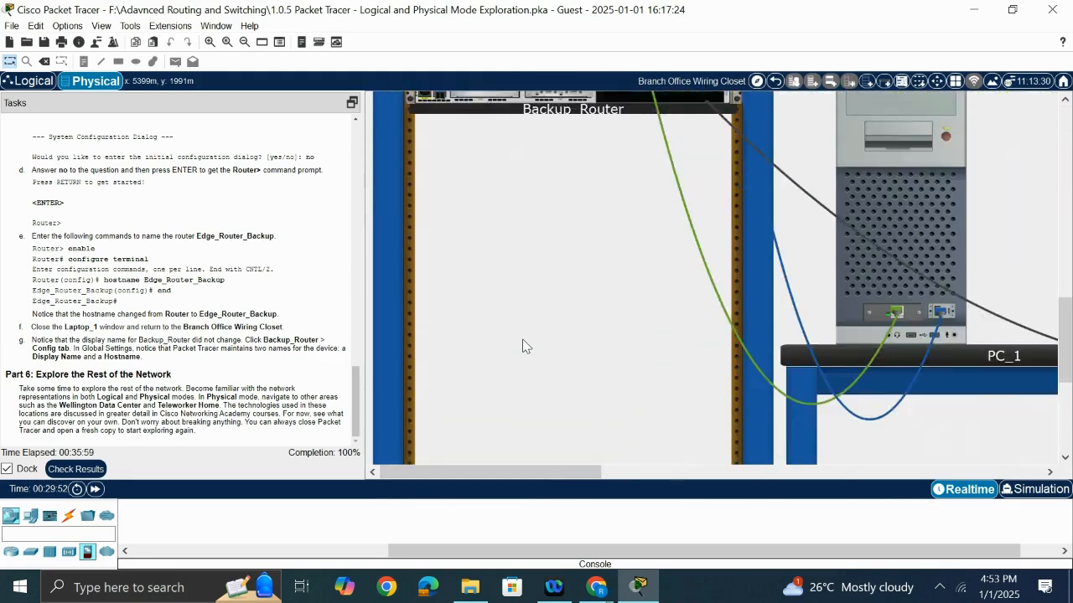
scroll(523, 346, "down", 4)
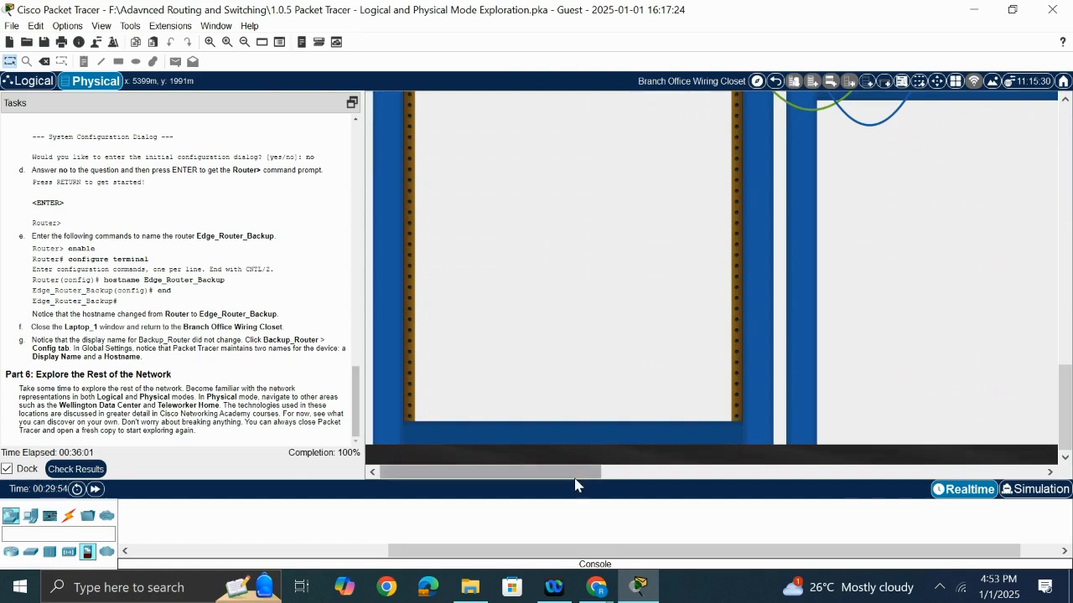
left_click_drag(575, 478, 1008, 465)
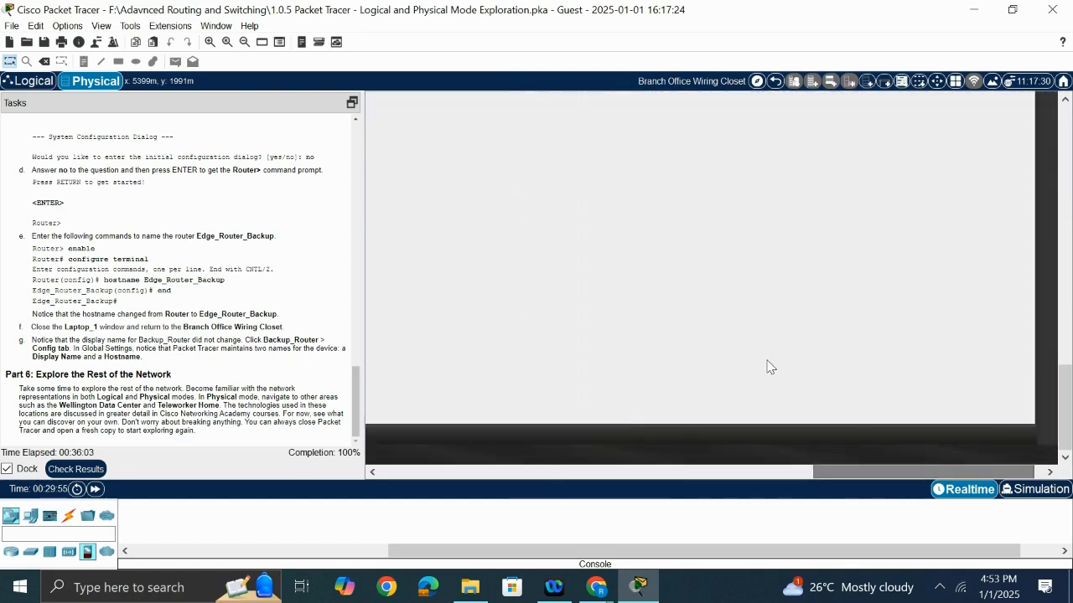
scroll(769, 366, "up", 3)
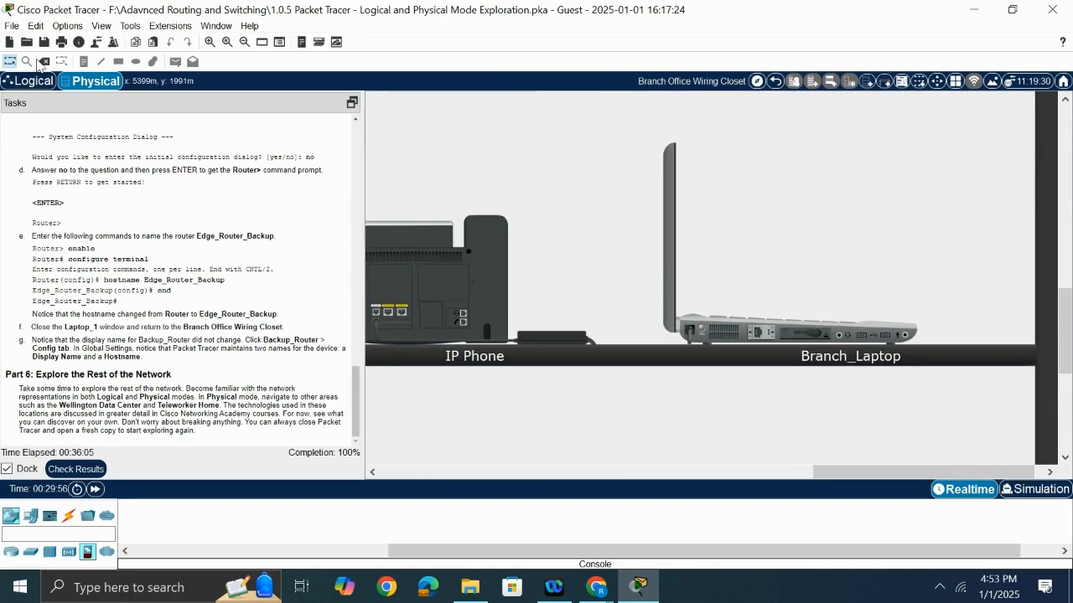
Navigate from the wiring closet back out to Intercity, and open the Data Center building in Warrenton
left_click(775, 84)
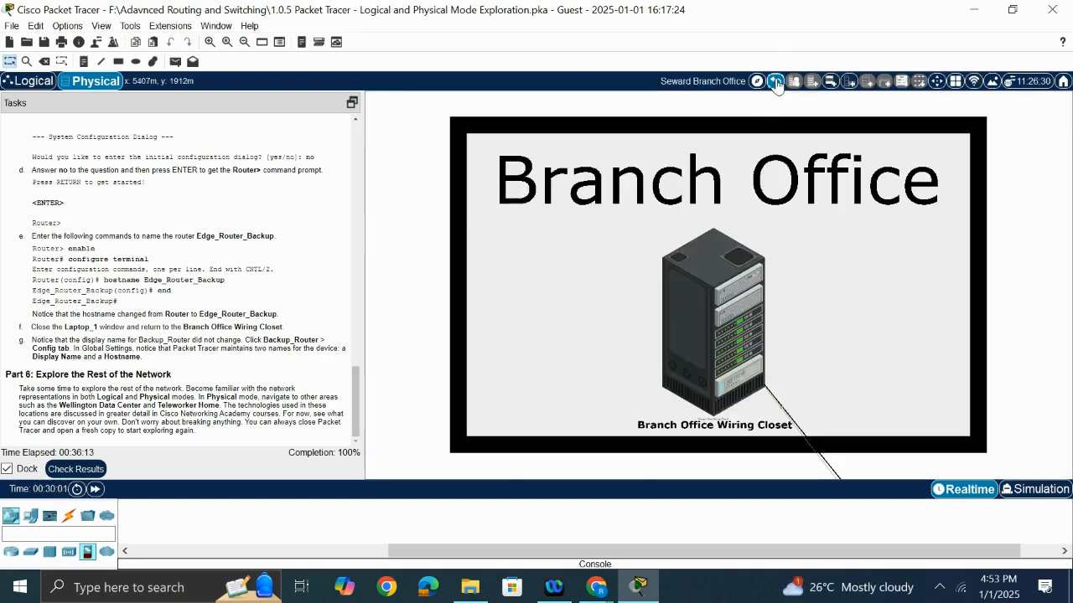
left_click(775, 81)
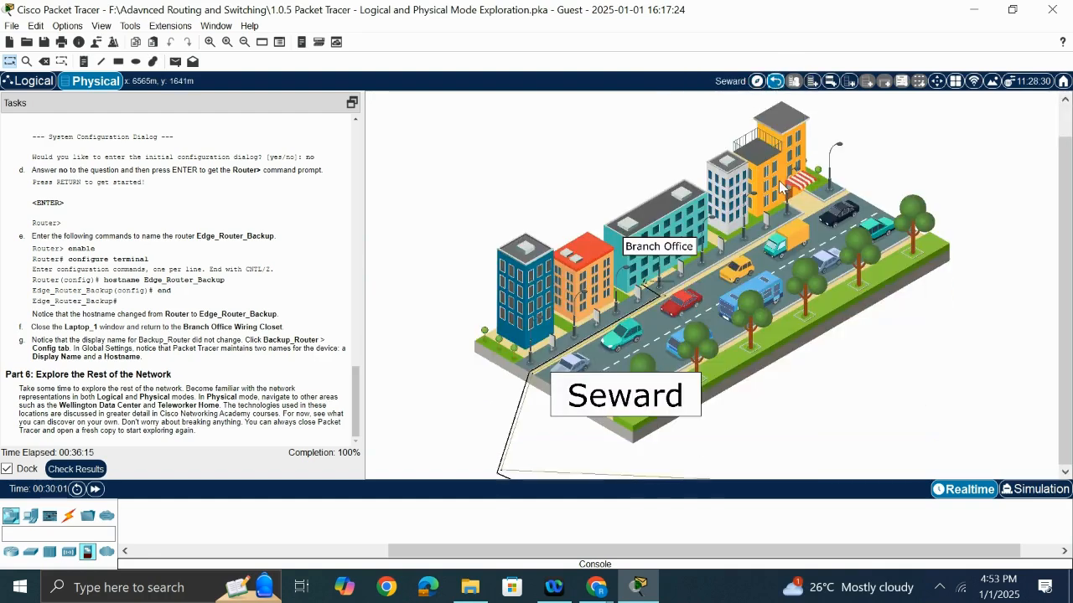
left_click(775, 81)
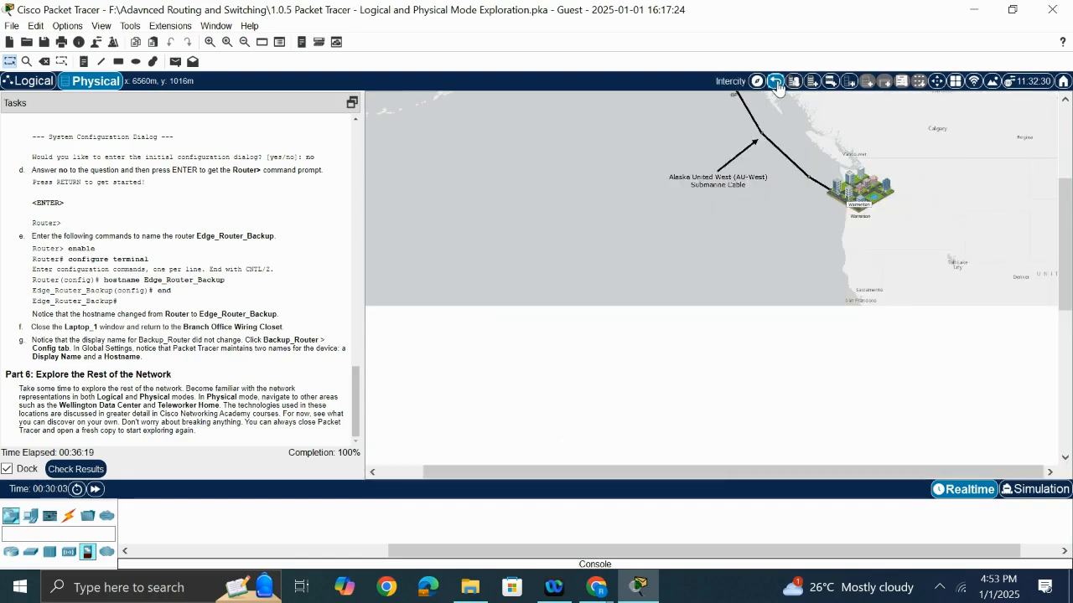
left_click(858, 198)
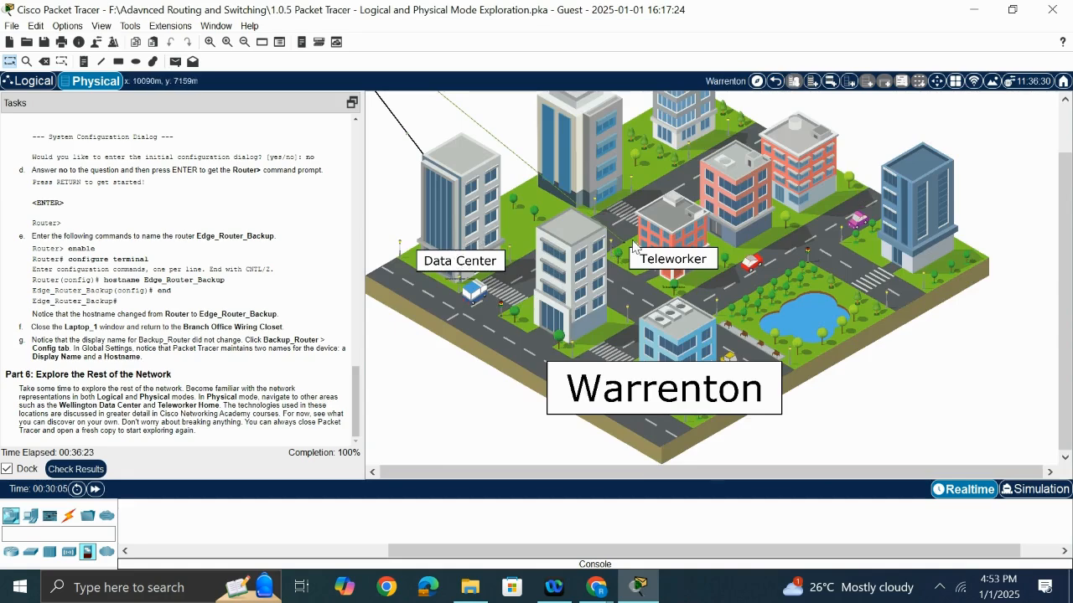
scroll(700, 297, "up", 1)
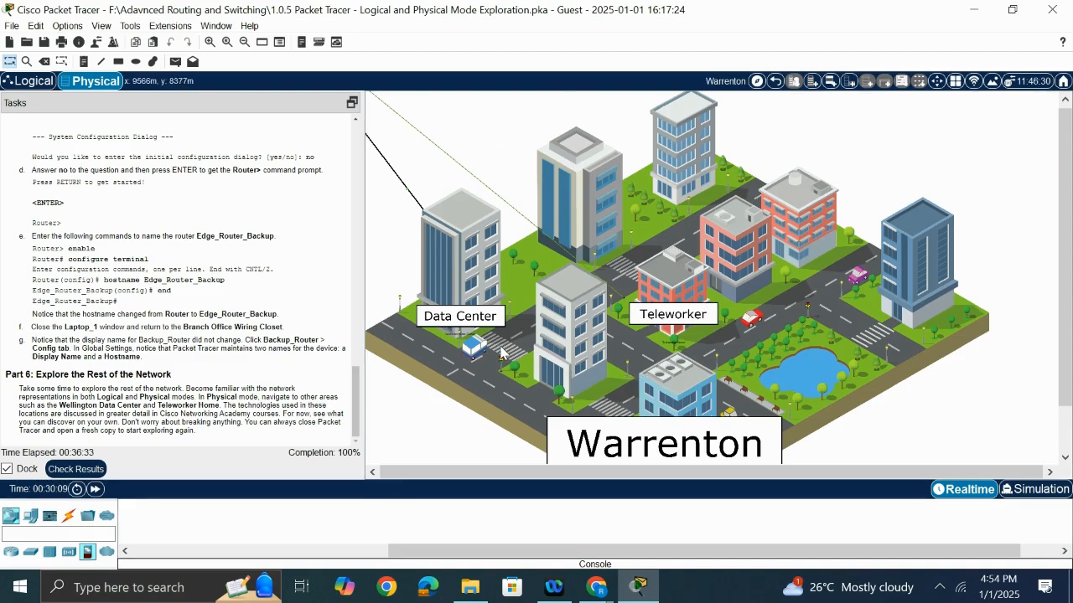
left_click(462, 319)
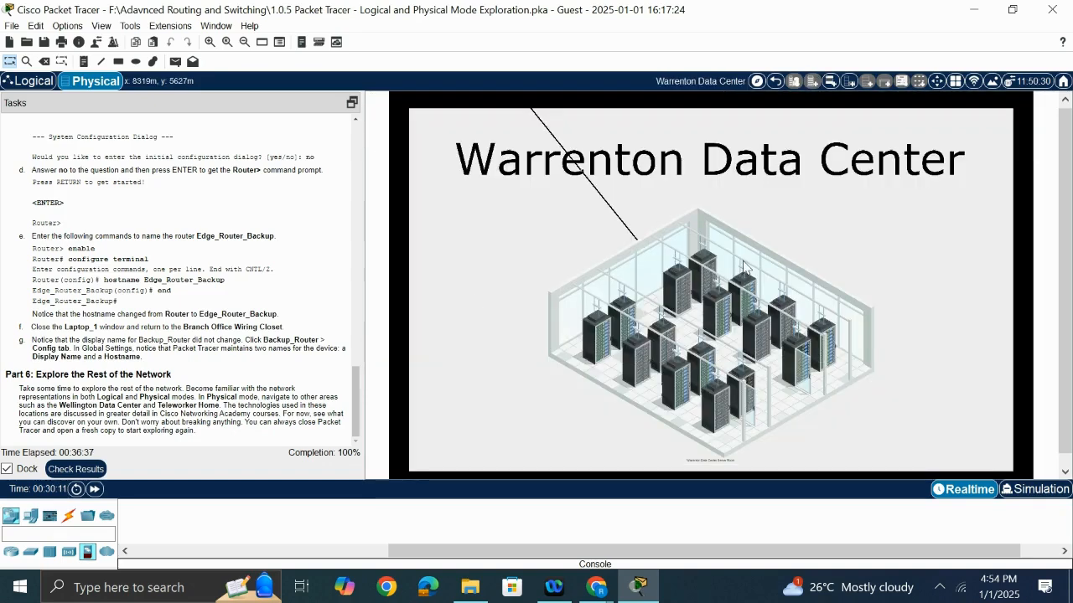
Open the Warrenton Data Center Server Room and examine the servers, switches and cabling mounted in Rack_2
scroll(750, 260, "down", 1)
left_click(737, 252)
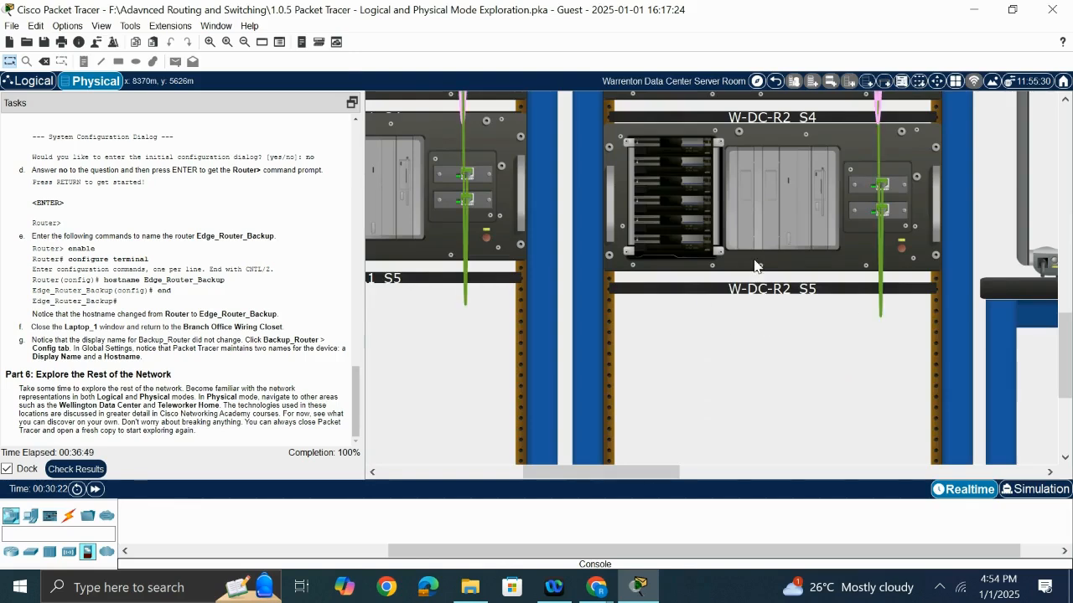
scroll(469, 251, "up", 1)
scroll(700, 351, "up", 3)
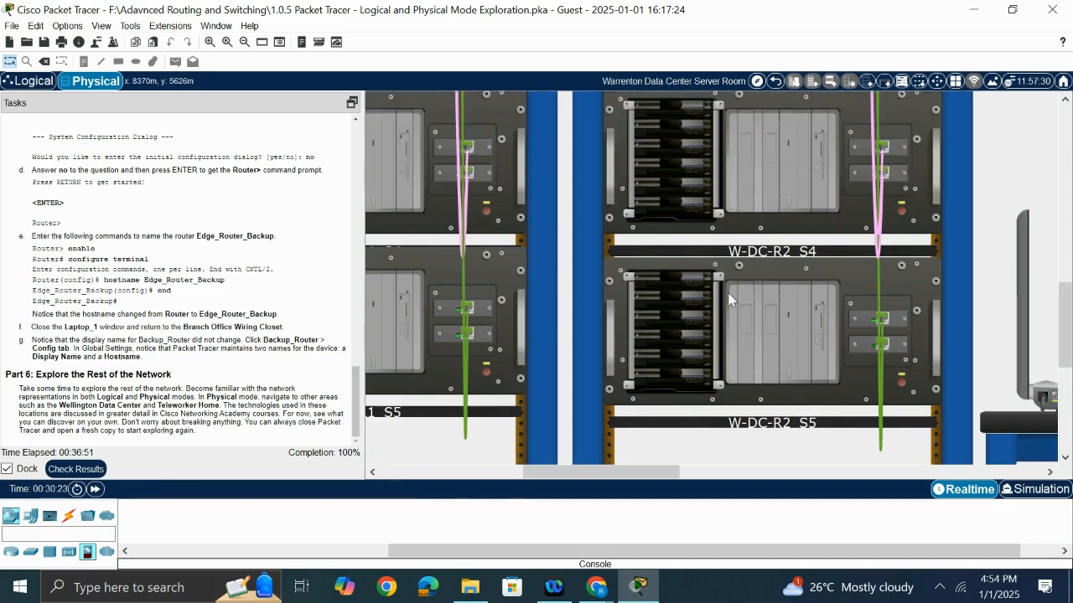
scroll(729, 299, "up", 1)
scroll(728, 300, "up", 5)
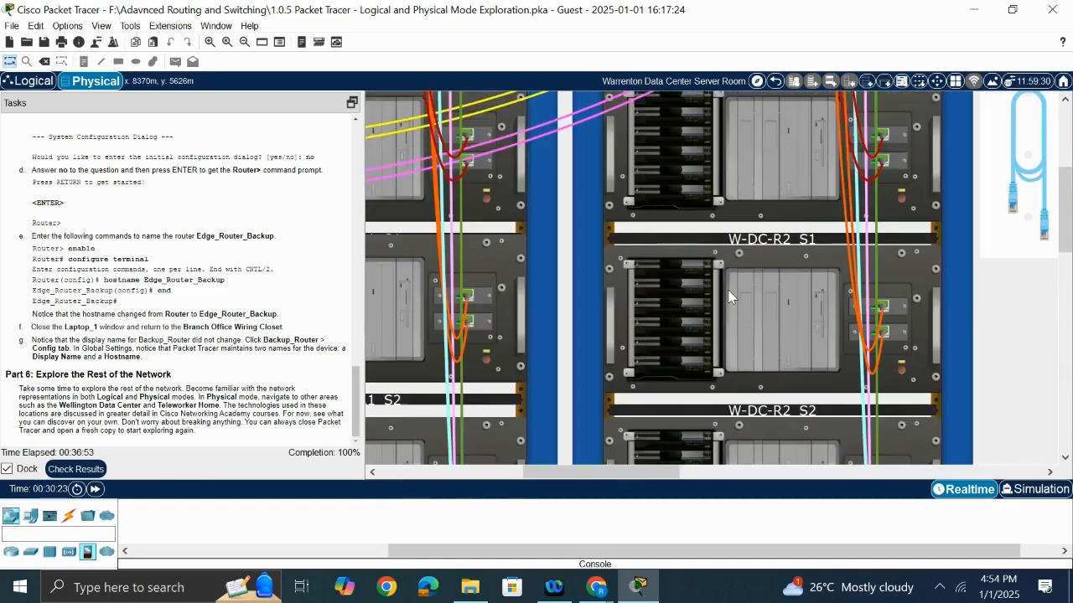
scroll(728, 295, "up", 5)
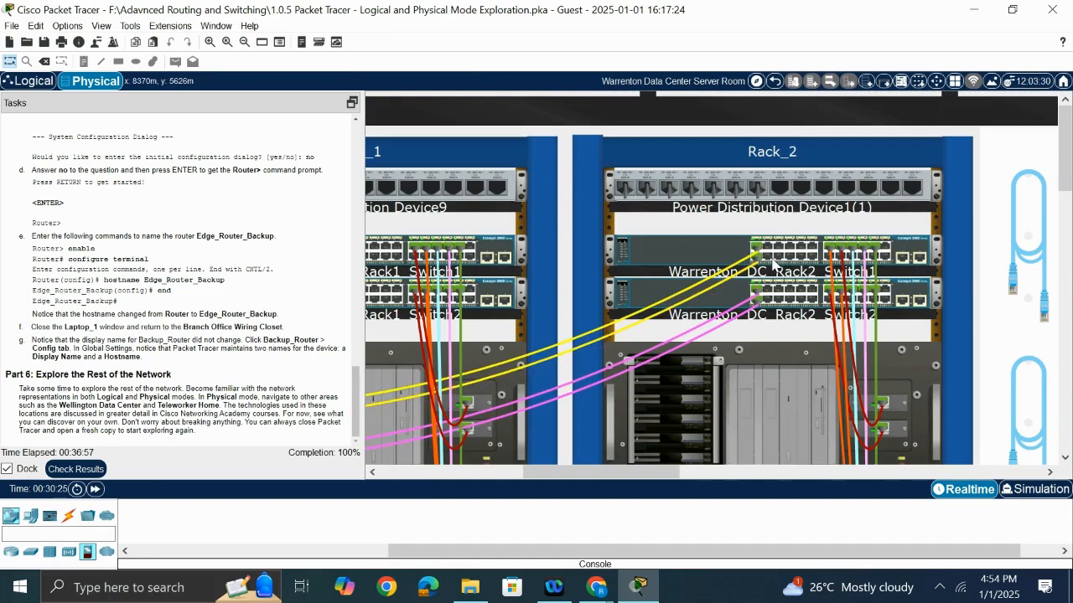
scroll(880, 312, "down", 5)
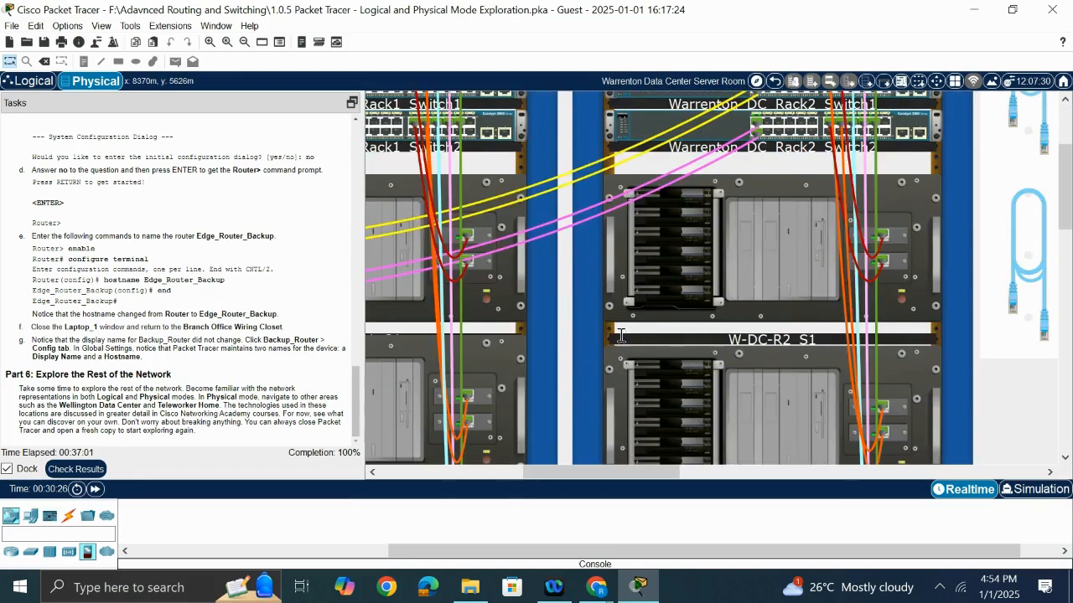
Examine the server room's cable pegboard, the backup devices on the Shelf, and the admin laptop's Table
left_click_drag(614, 476, 882, 469)
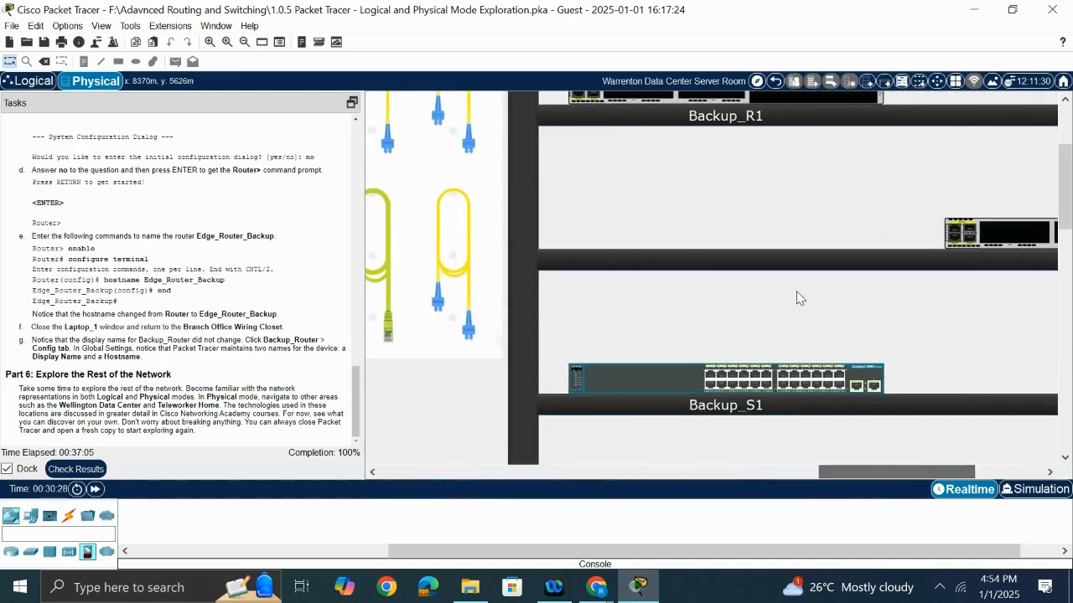
scroll(798, 298, "down", 2)
scroll(798, 297, "up", 2)
scroll(797, 297, "up", 2)
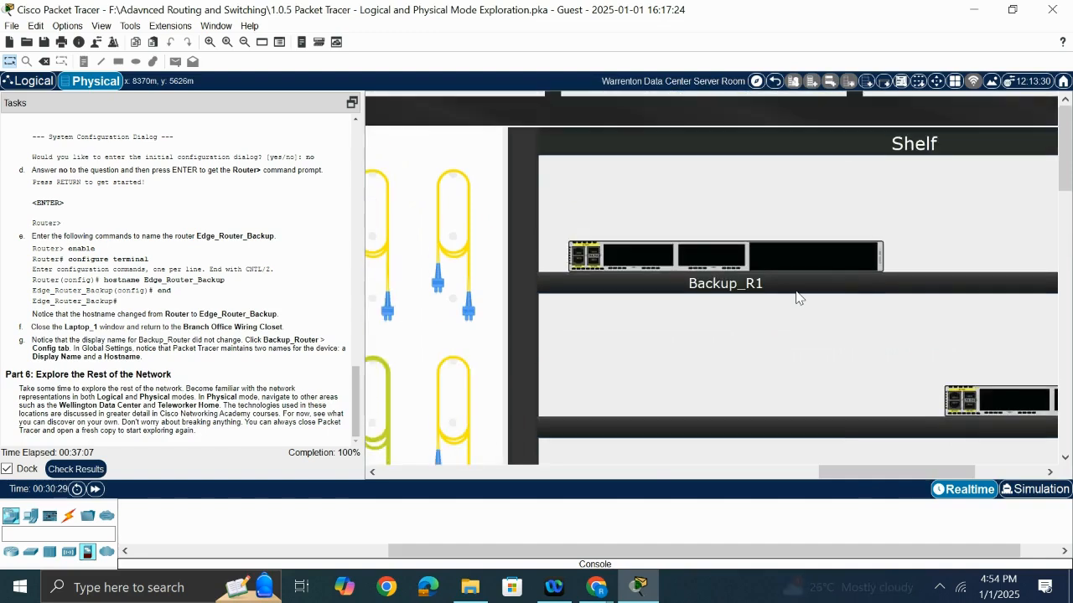
scroll(798, 297, "down", 5)
scroll(798, 297, "down", 4)
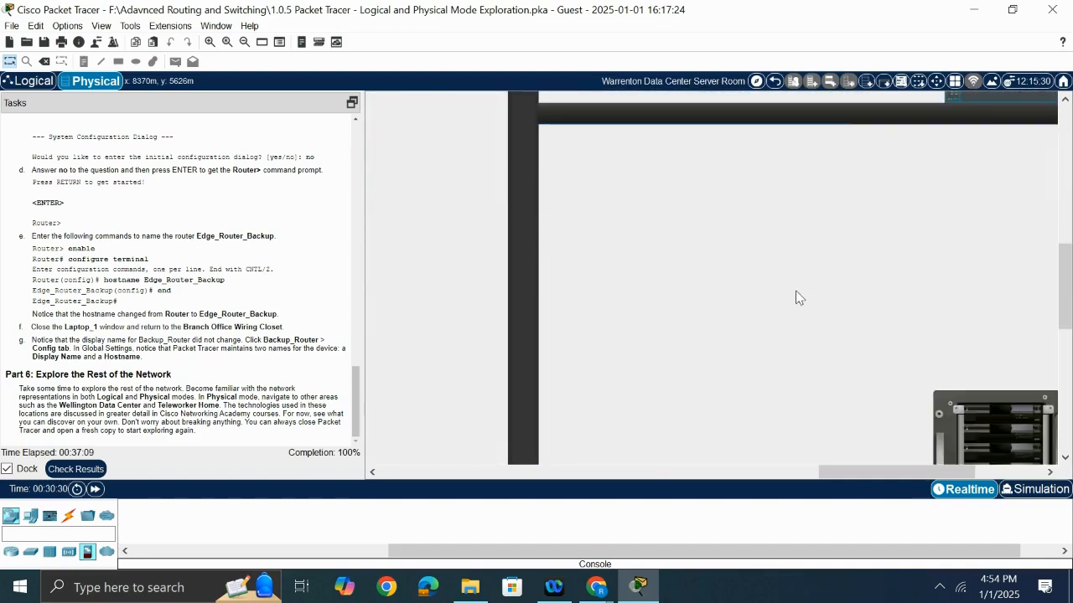
left_click_drag(892, 482, 819, 474)
scroll(744, 338, "up", 1)
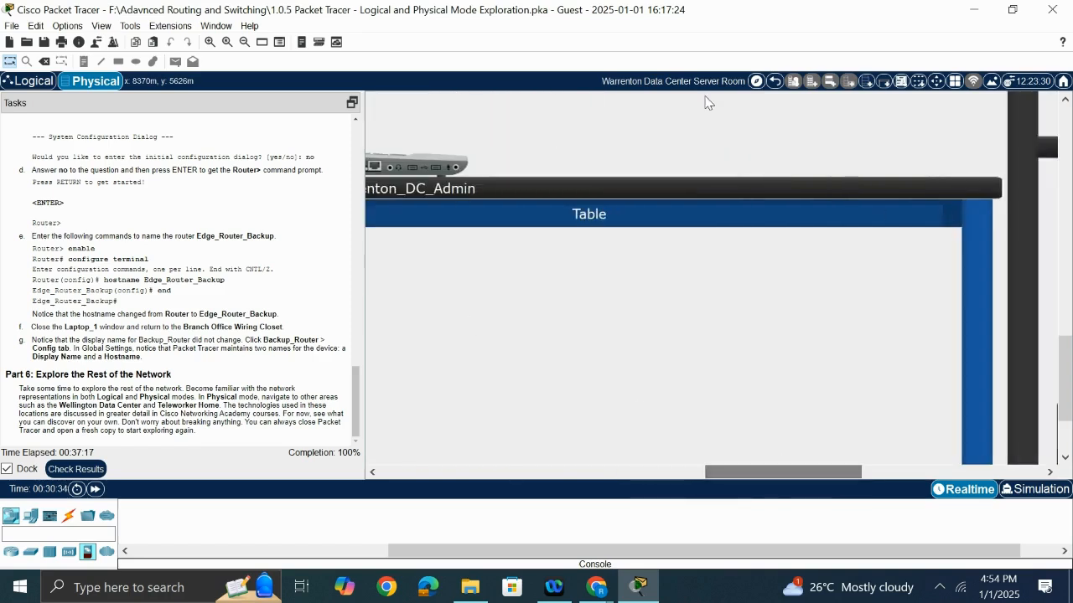
Navigate from the server room back out to Warrenton, and open the Teleworker building
left_click(772, 83)
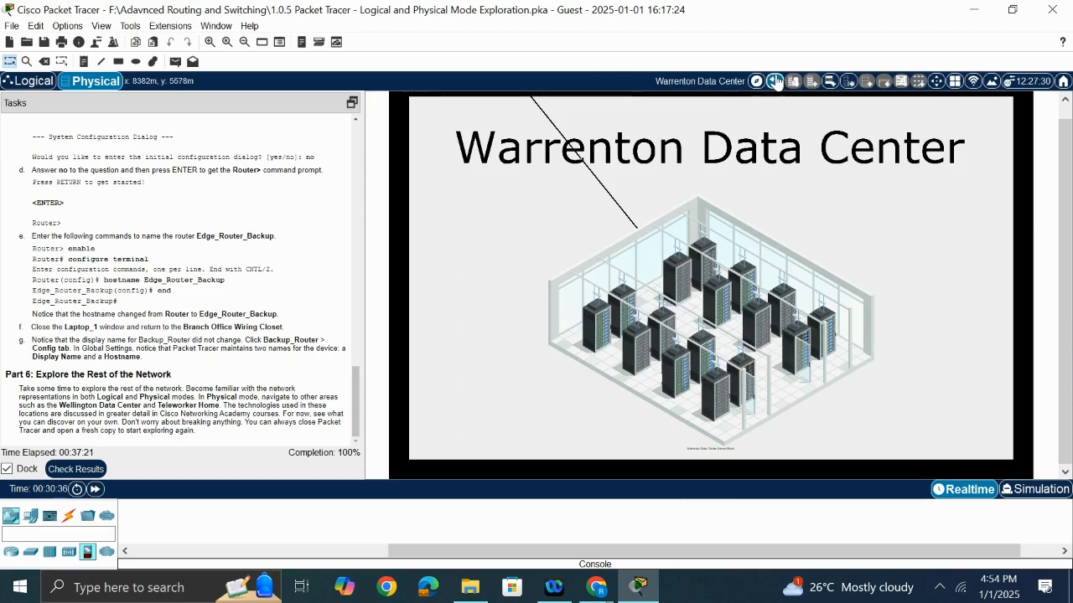
left_click(775, 82)
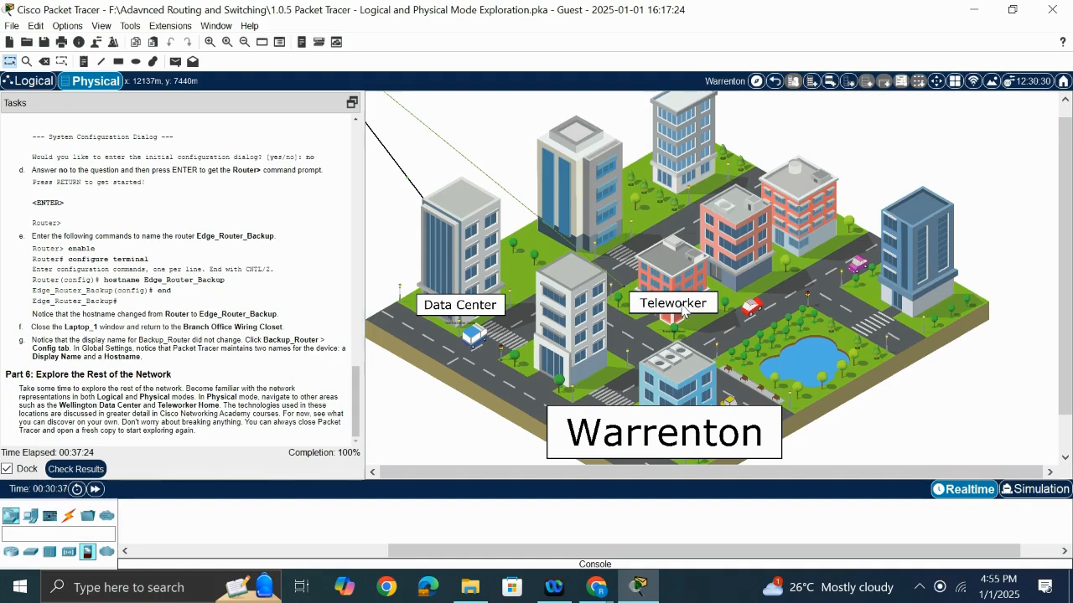
left_click(684, 309)
Examine the Teleworker Home's office and living room, and review the final part of the activity instructions
scroll(645, 270, "down", 3)
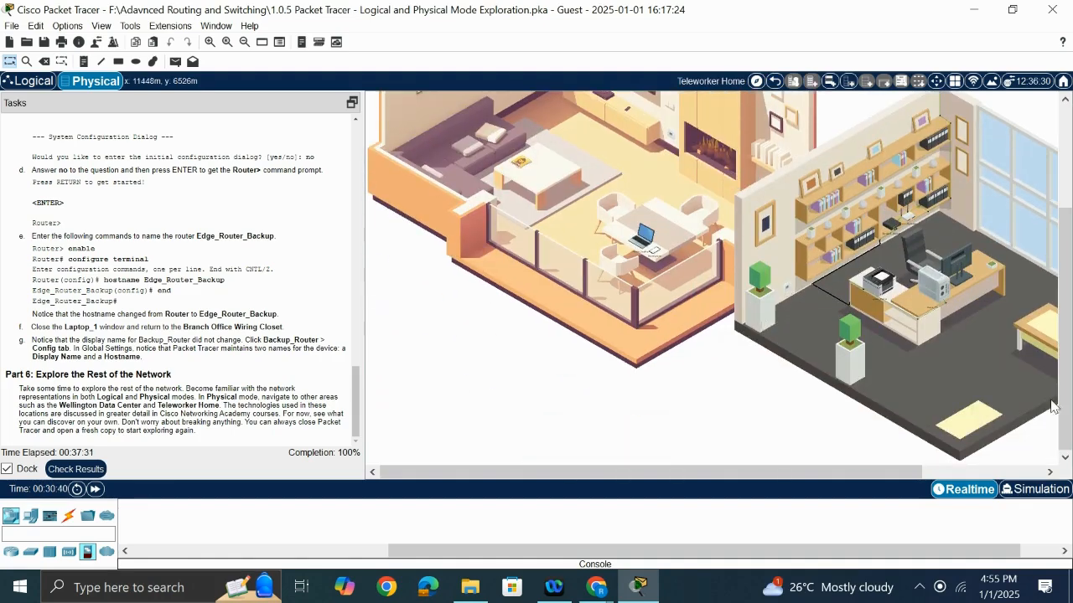
left_click(978, 472)
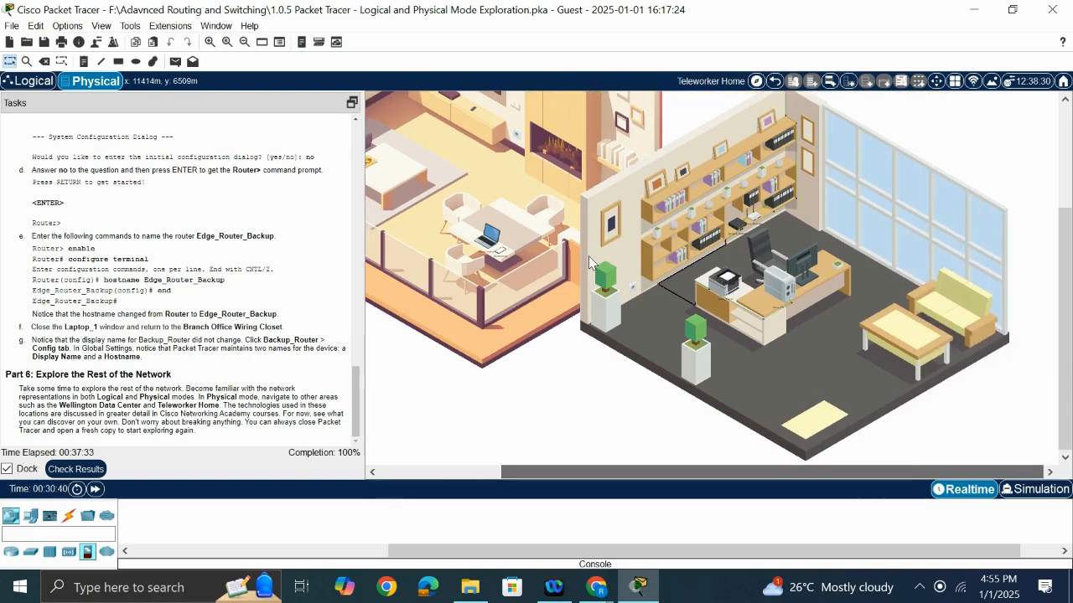
scroll(646, 266, "up", 3)
left_click_drag(608, 480, 410, 480)
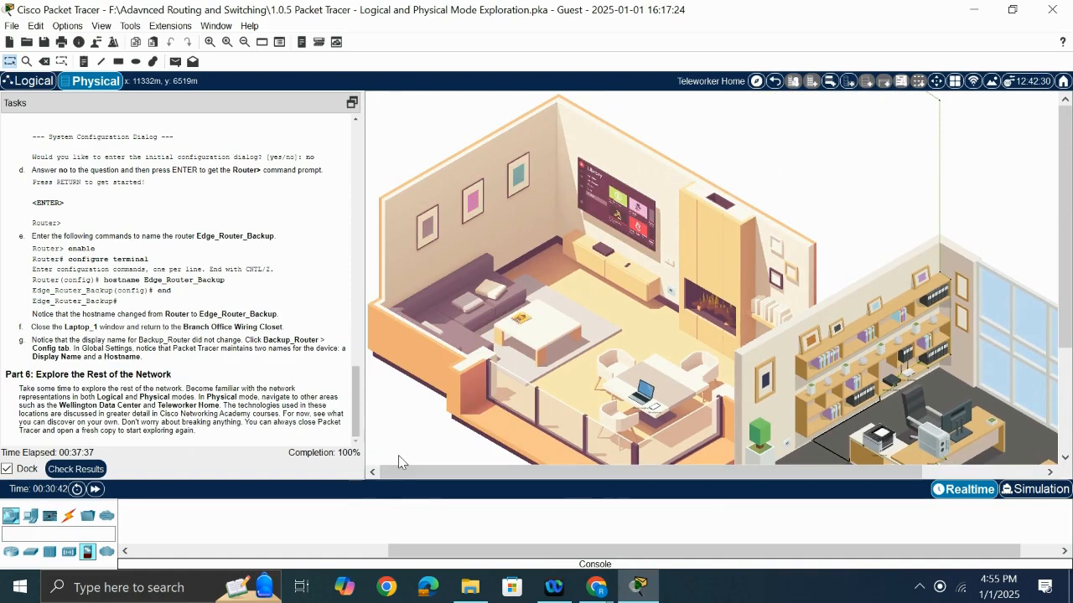
scroll(154, 157, "up", 1)
scroll(167, 218, "up", 2)
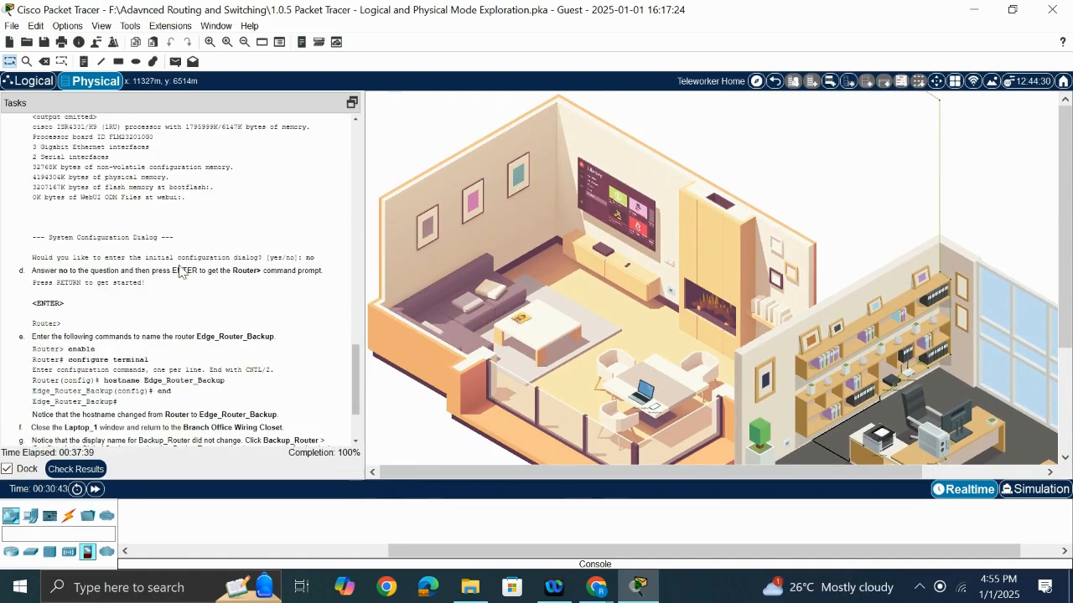
scroll(180, 271, "down", 3)
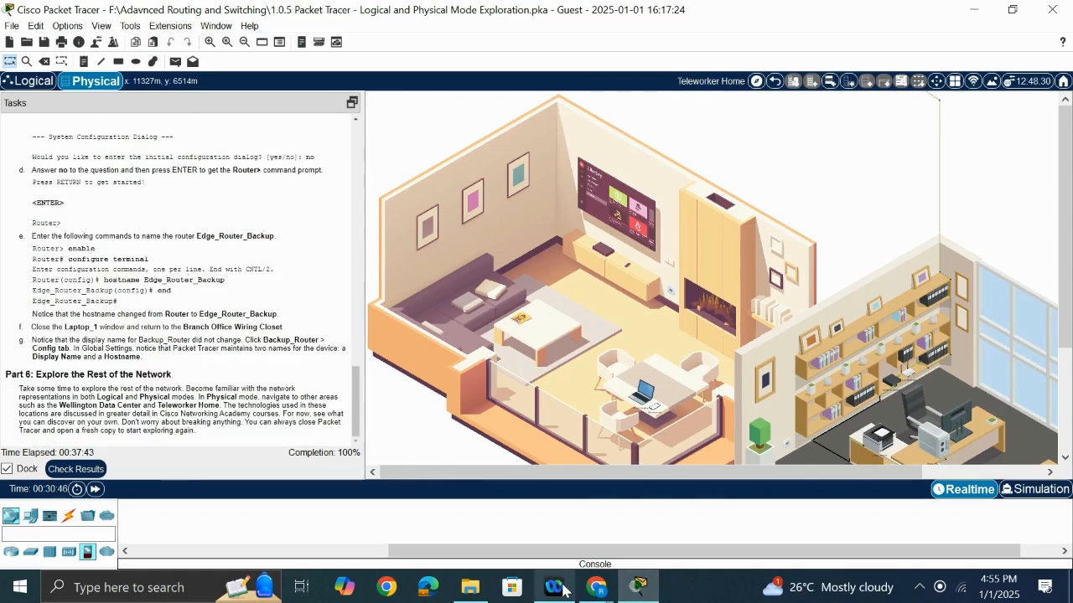
left_click(592, 590)
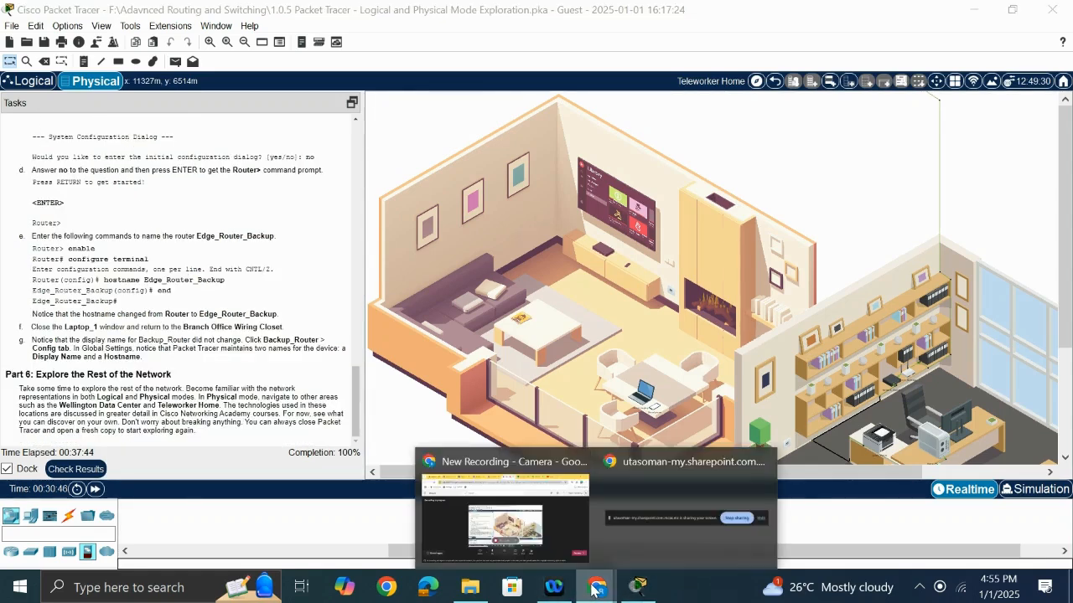
left_click(505, 515)
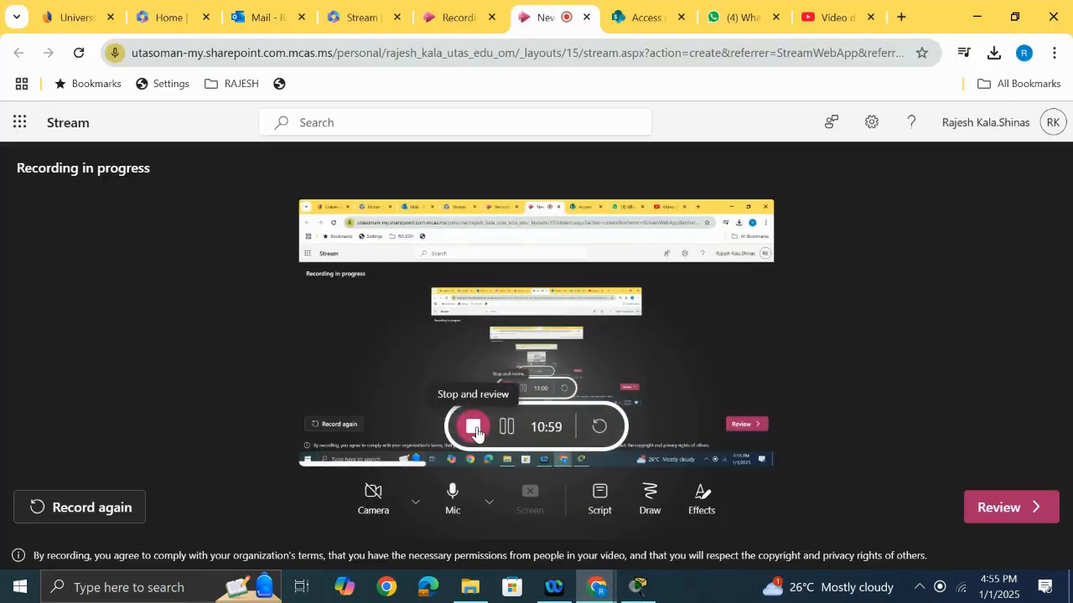